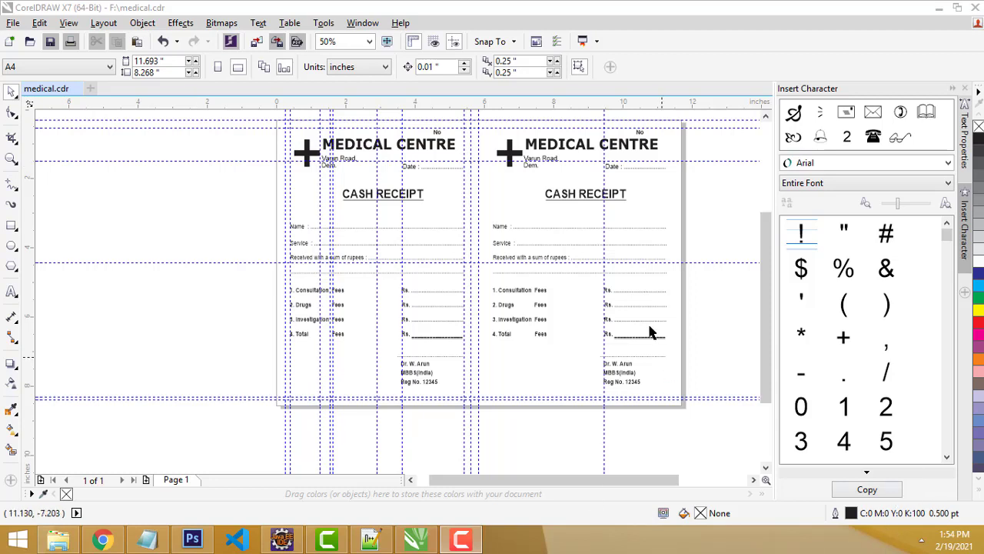
right_click(244, 139)
click(262, 145)
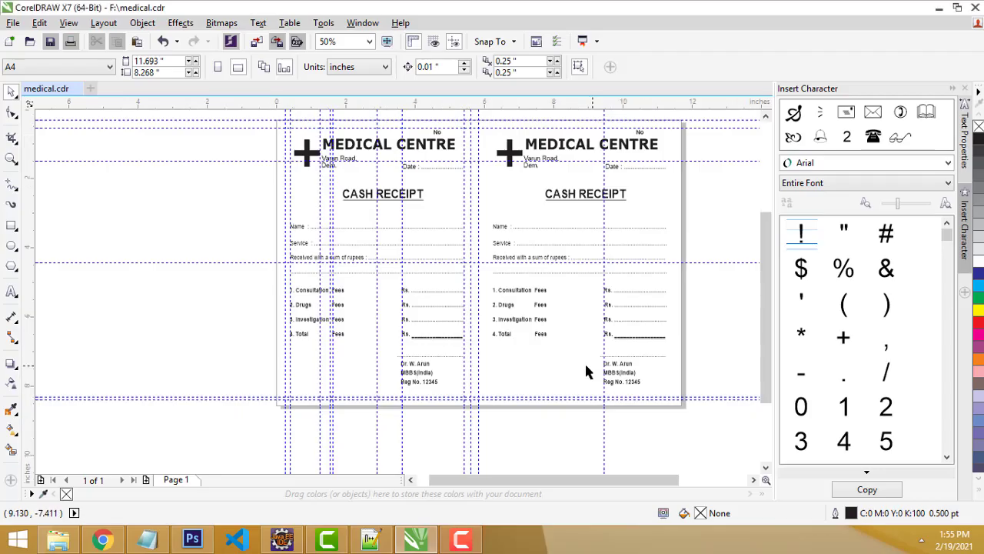
scroll(400, 257, down, 2)
scroll(407, 248, up, 2)
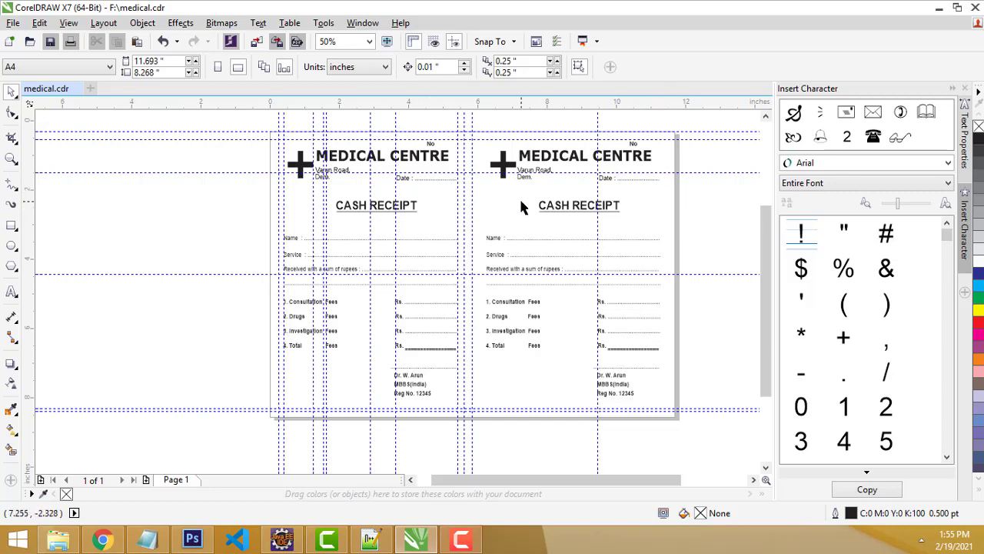
- Create a new A4 document with the default settings and switch the page to landscape
click(13, 24)
click(35, 38)
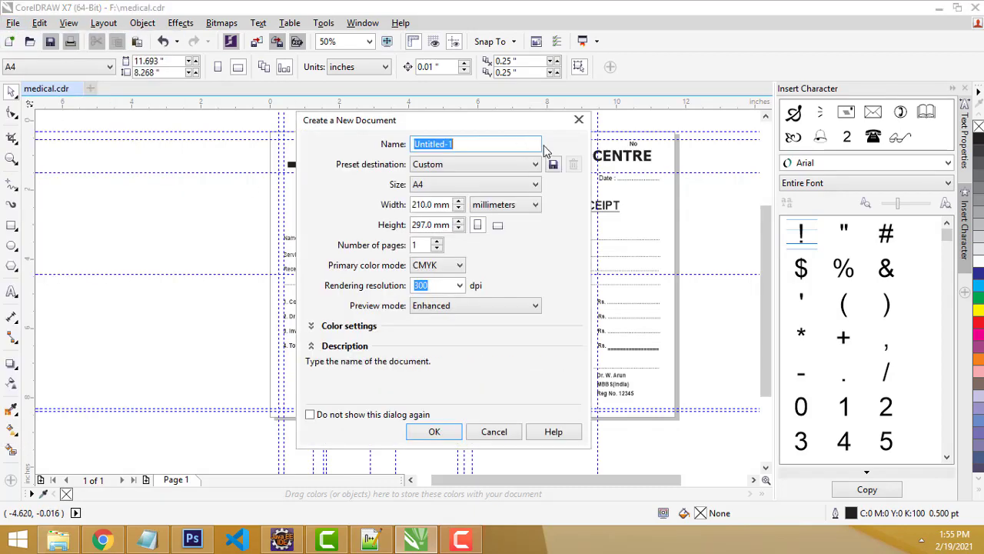
click(436, 432)
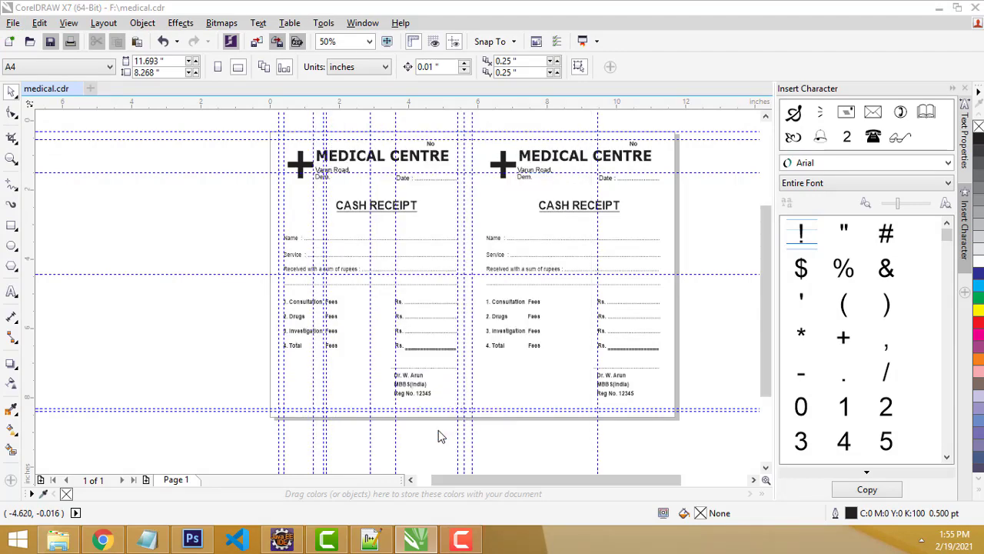
click(237, 67)
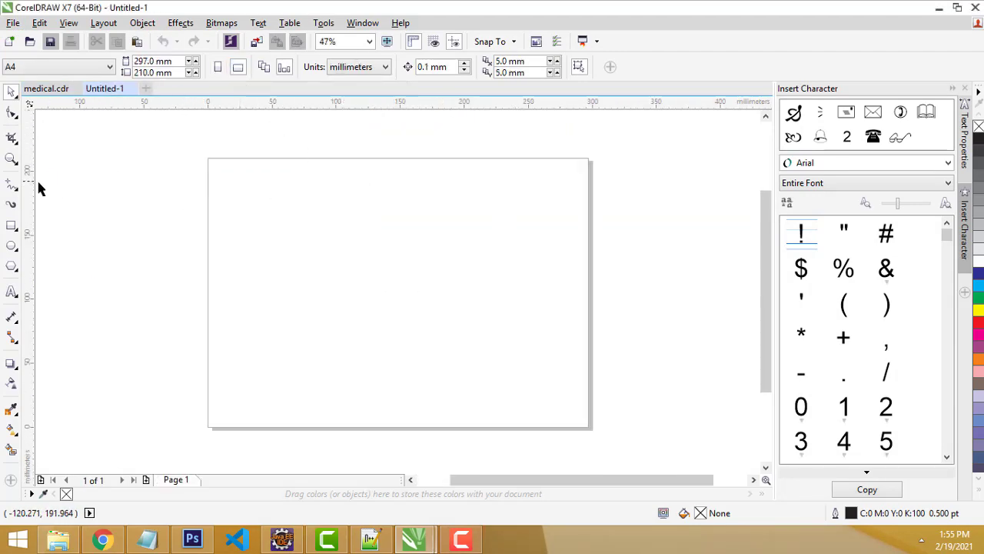
- Add one vertical and one horizontal guideline, both centred on the page
drag(63, 195, 64, 197)
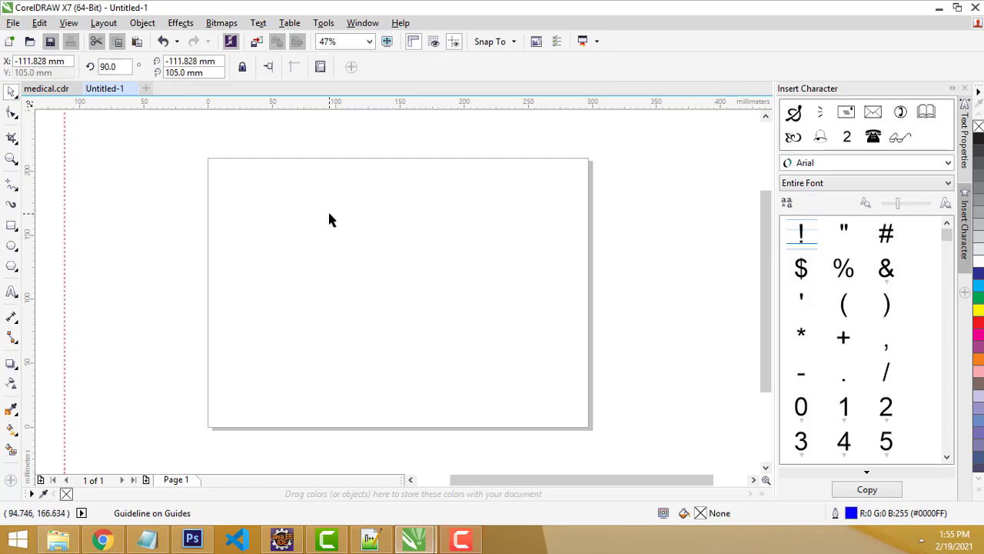
key(p)
drag(410, 100, 419, 126)
key(p)
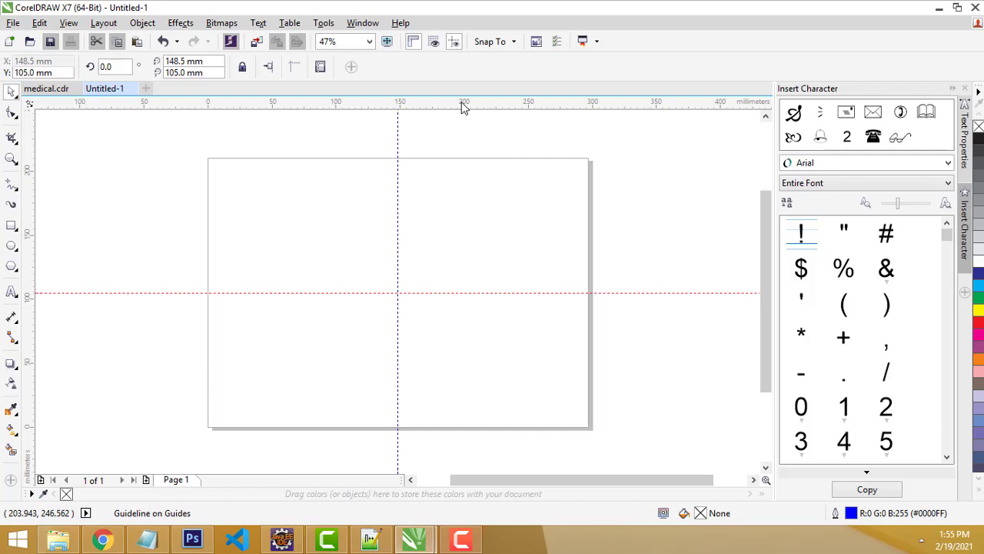
- Set the document's ruler units to inches
drag(460, 101, 461, 101)
double_click(460, 101)
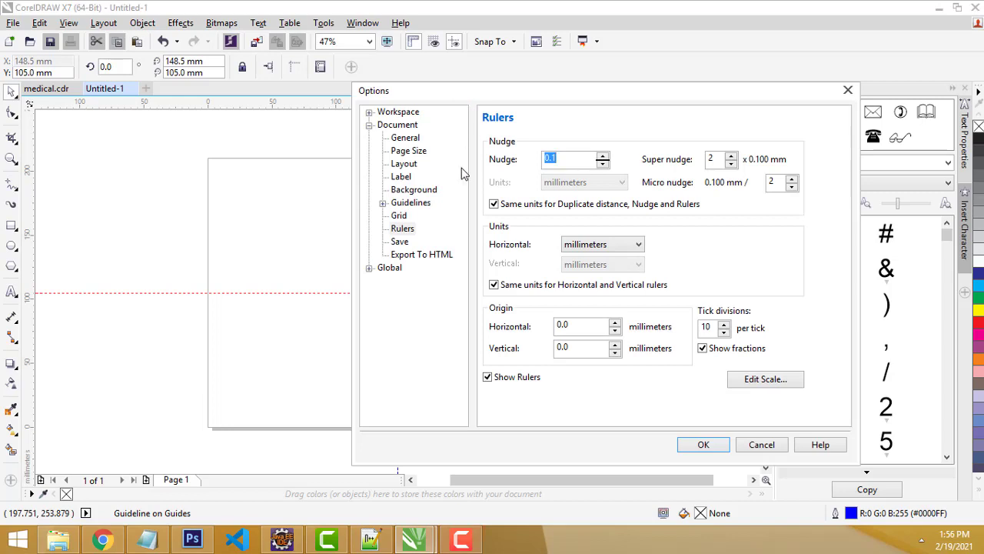
click(410, 229)
click(625, 244)
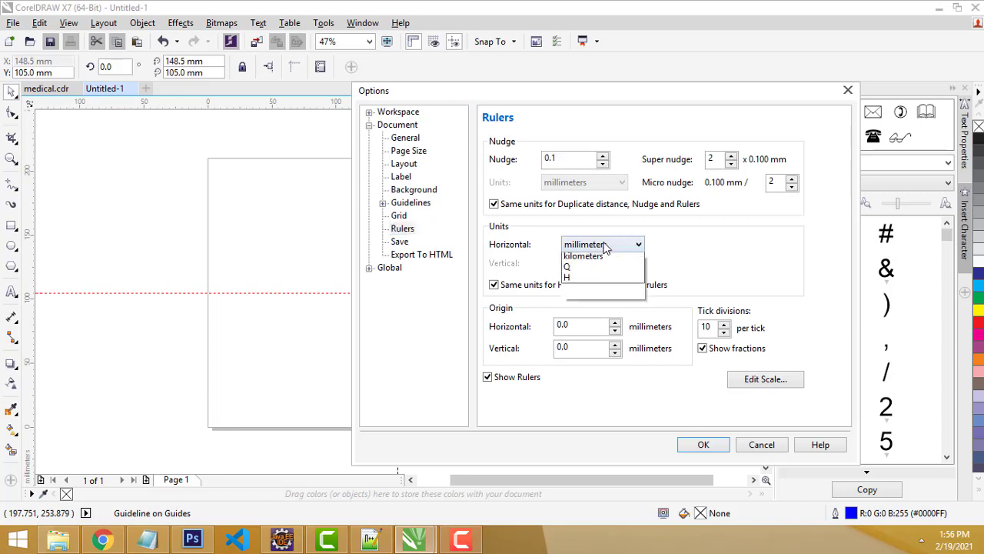
click(592, 260)
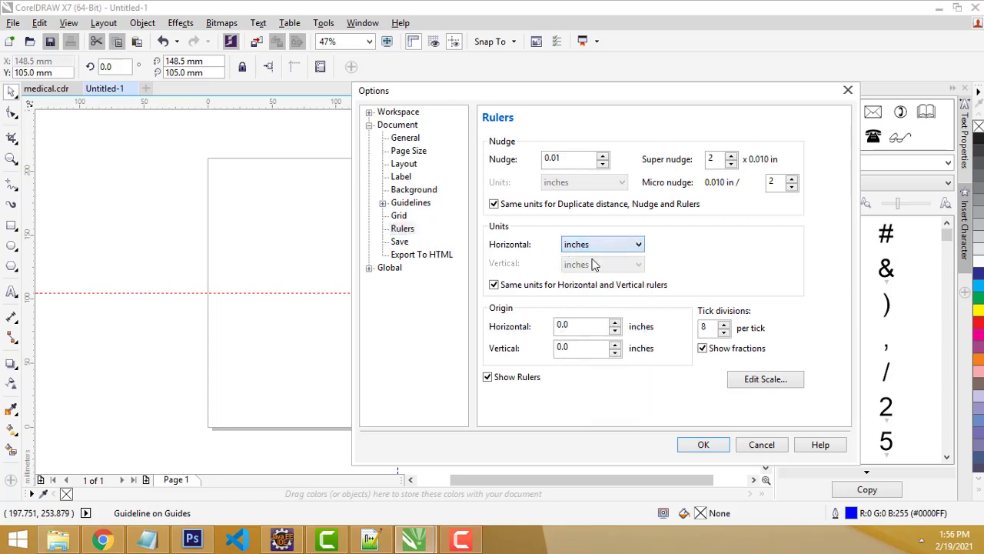
click(705, 446)
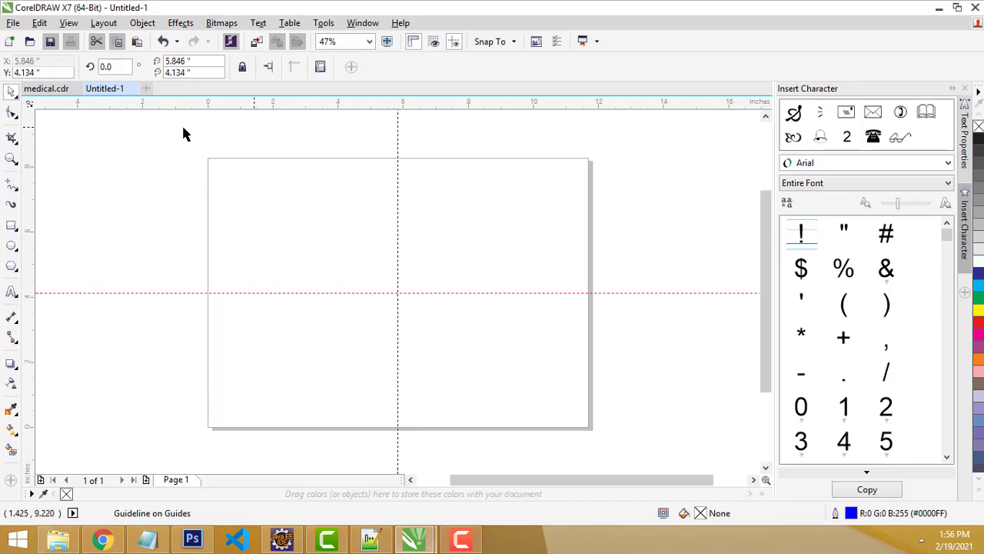
- Add vertical guidelines along the page's left and right edges, leaving the ruler origin at the left edge
drag(34, 109, 208, 114)
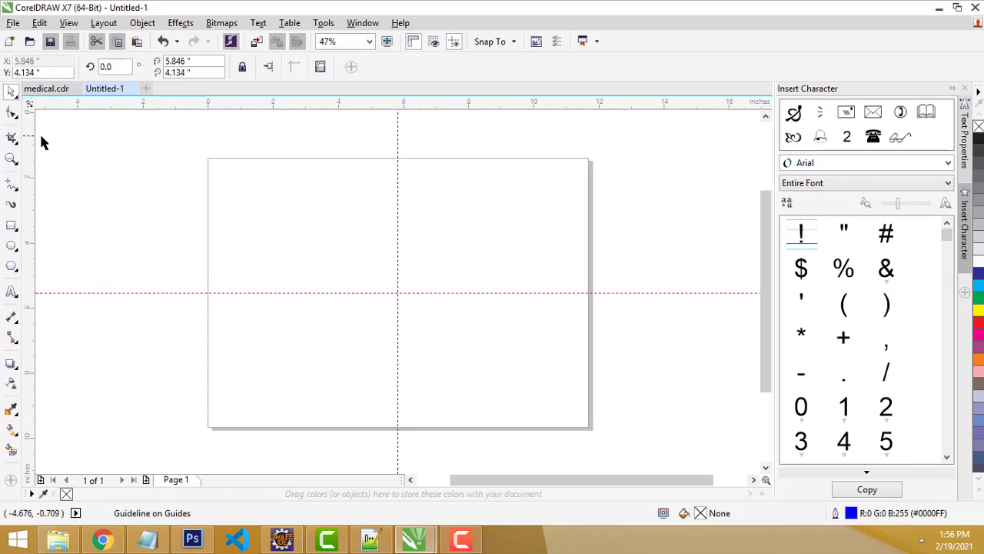
drag(29, 154, 206, 162)
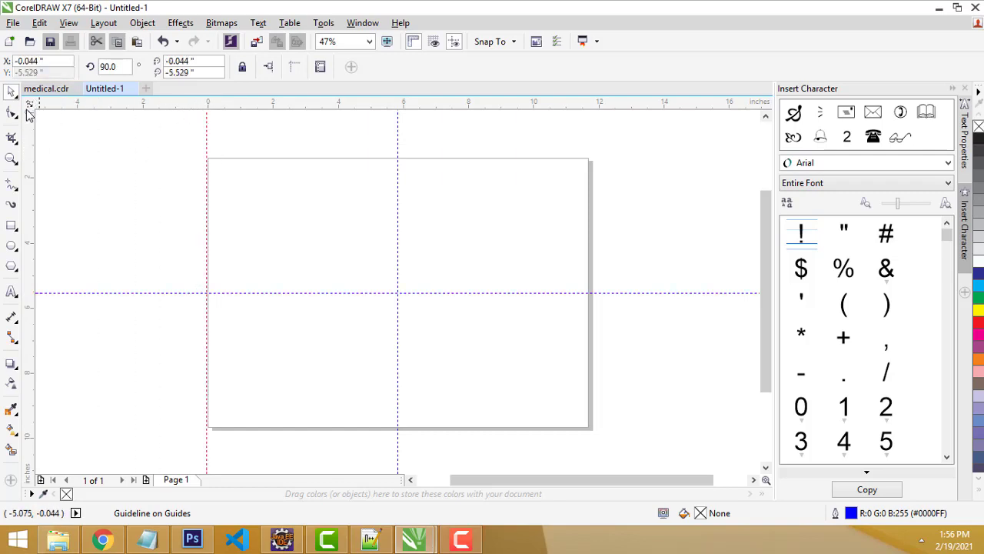
drag(29, 102, 590, 119)
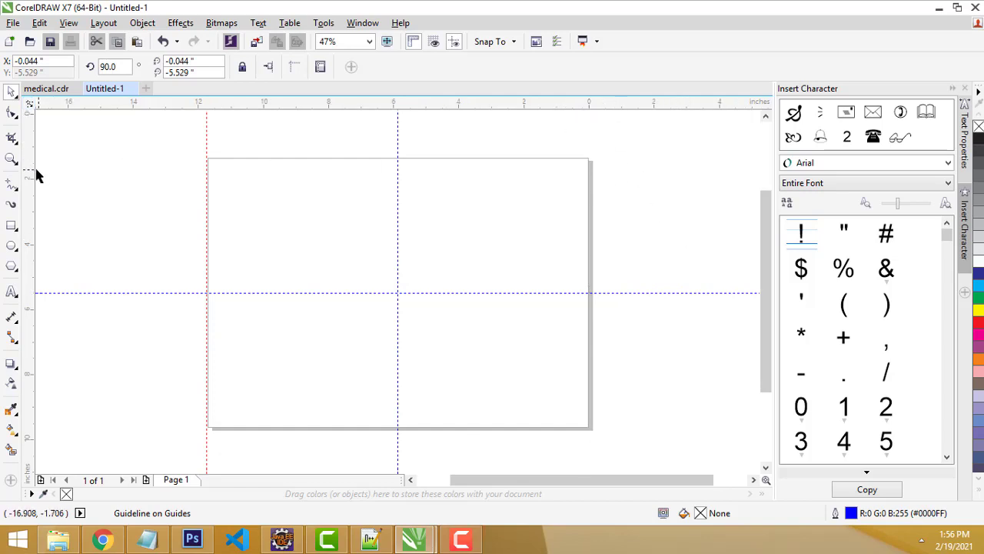
drag(34, 171, 588, 174)
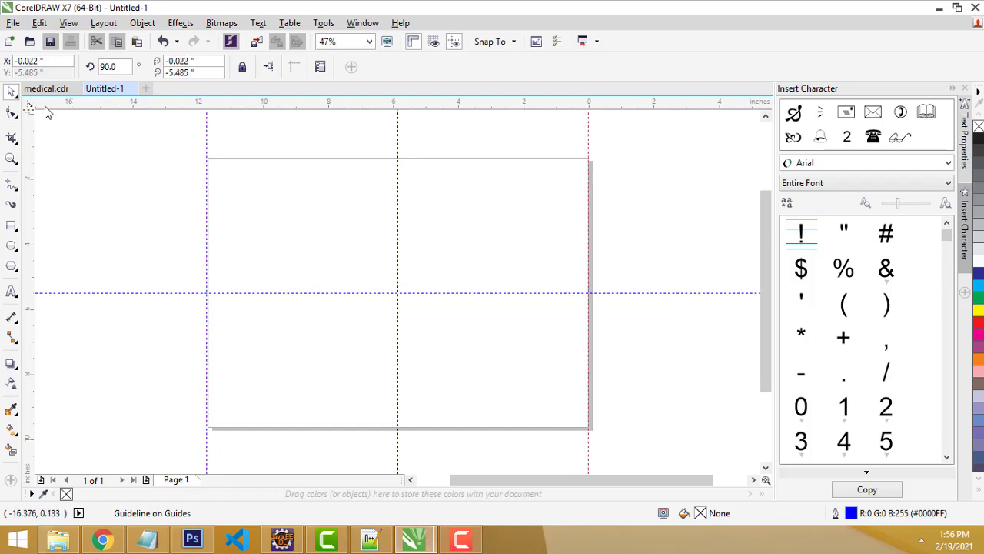
drag(29, 100, 208, 107)
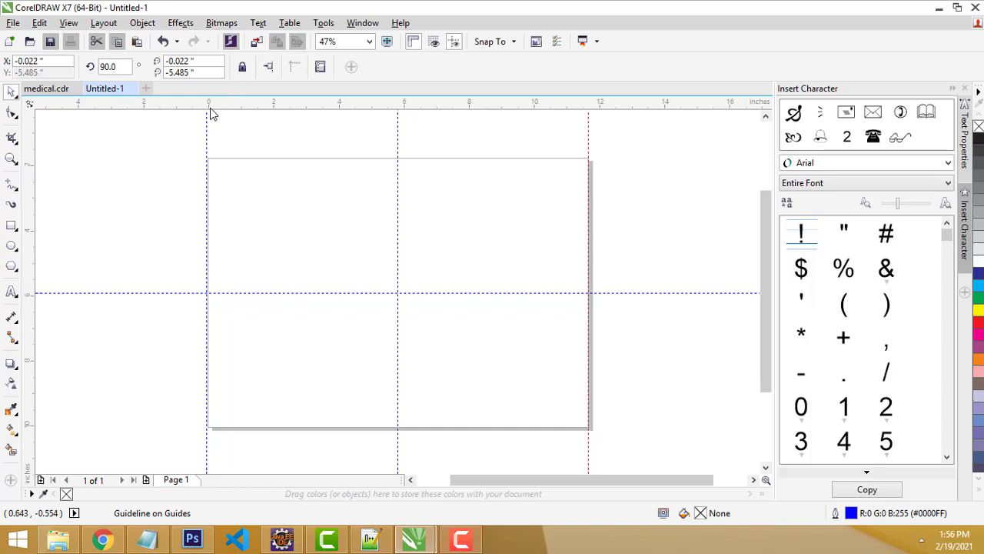
- Add a vertical margin guideline about 0.38 inches inside the page's left edge
scroll(223, 154, up, 2)
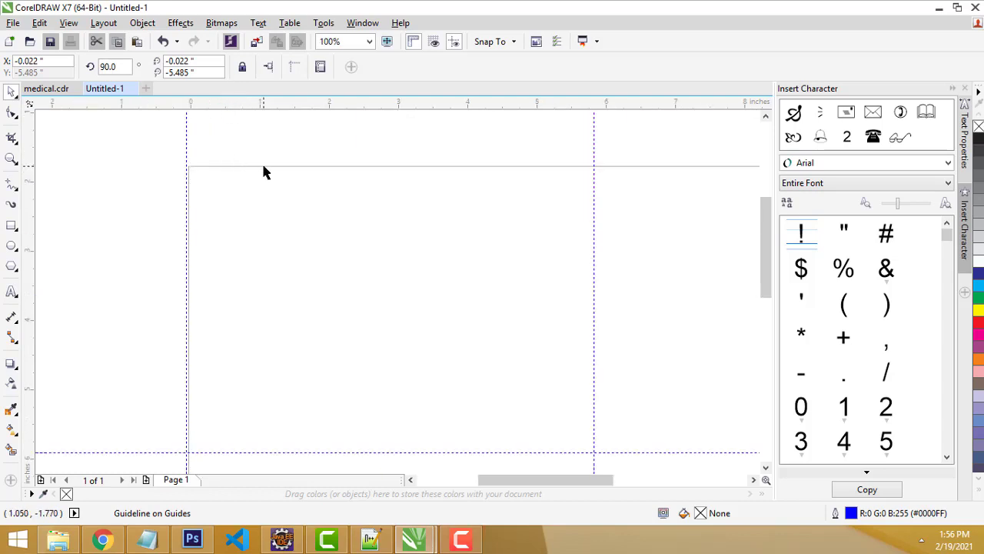
scroll(255, 187, up, 1)
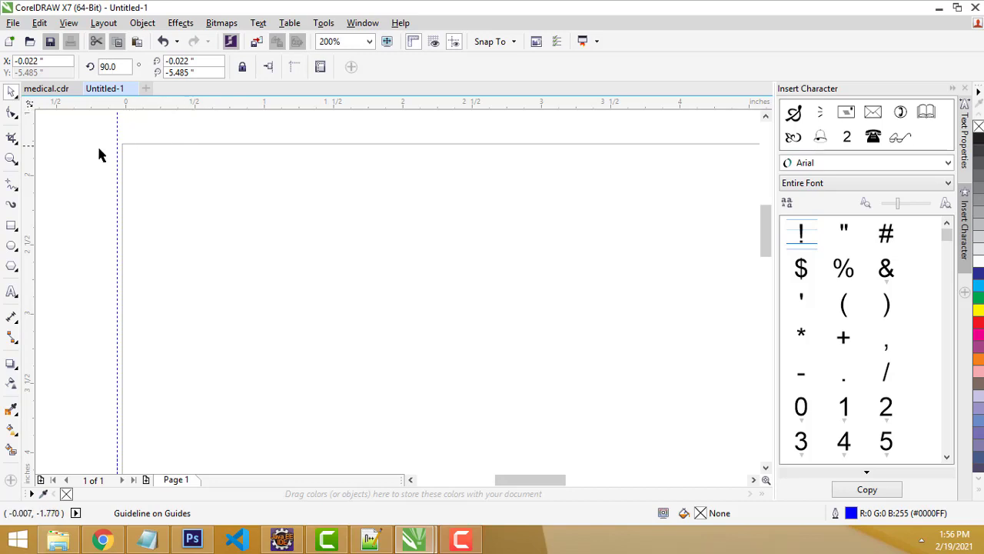
drag(29, 158, 178, 175)
scroll(299, 220, down, 3)
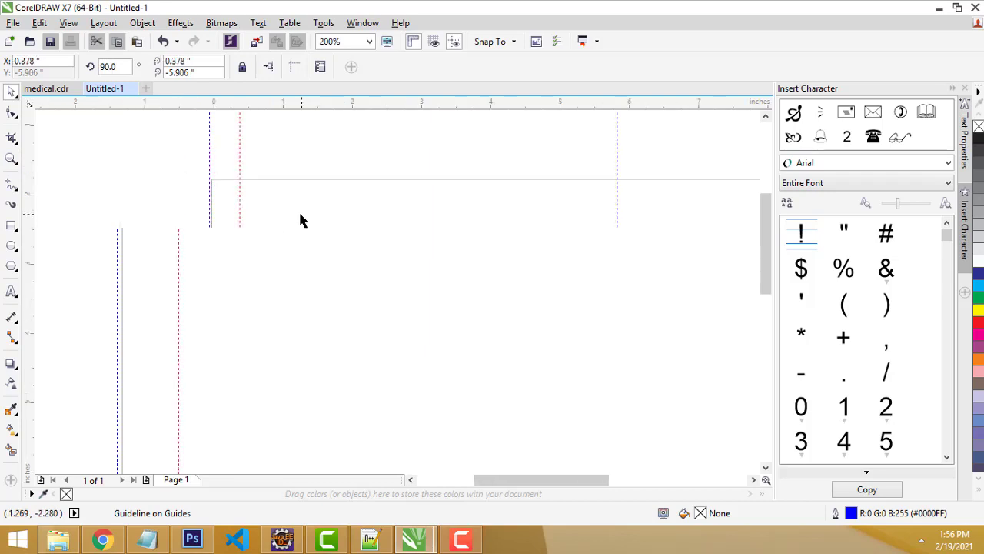
scroll(400, 270, down, 2)
scroll(413, 277, up, 2)
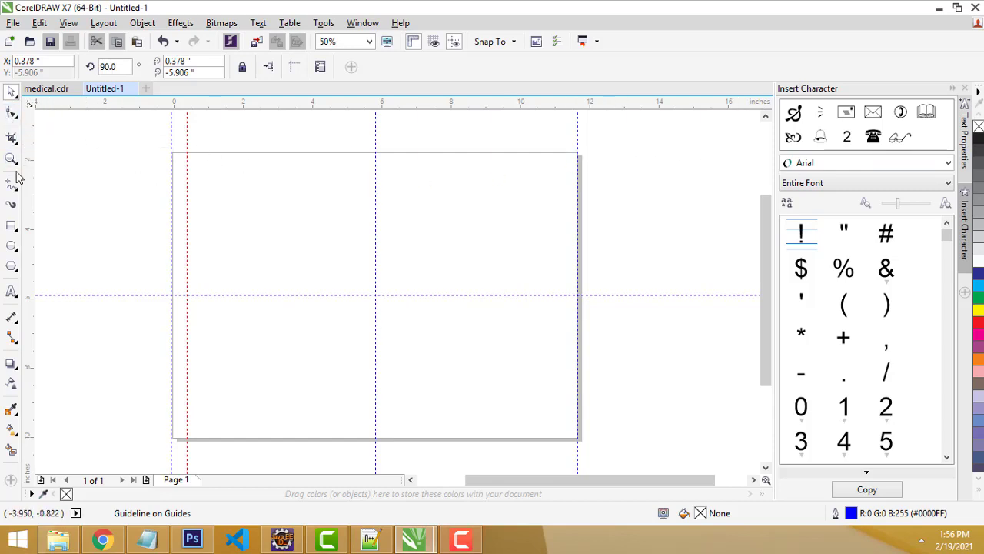
- Draw a full-height rectangle about 0.44 by 8.21 inches filling the left margin strip, as a spacer
click(12, 226)
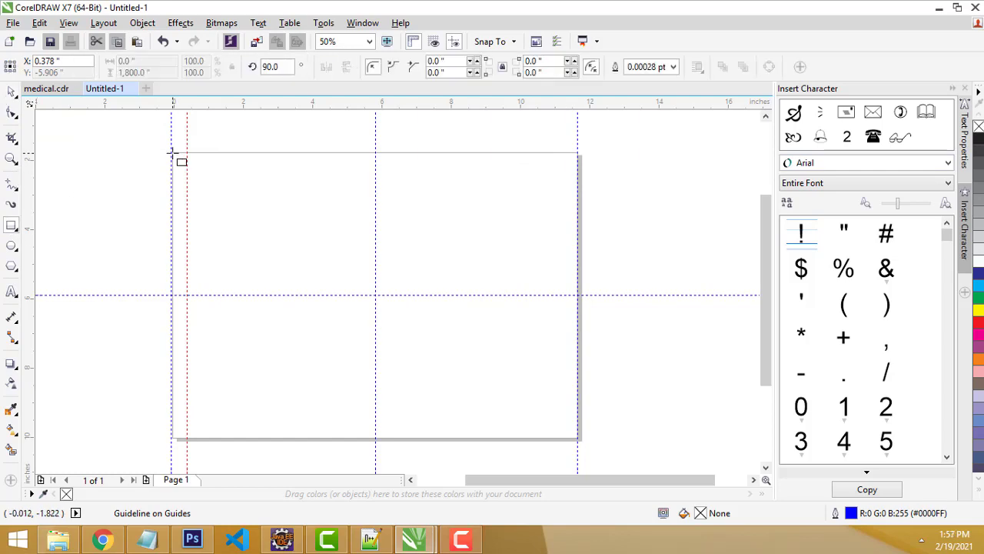
drag(173, 154, 193, 441)
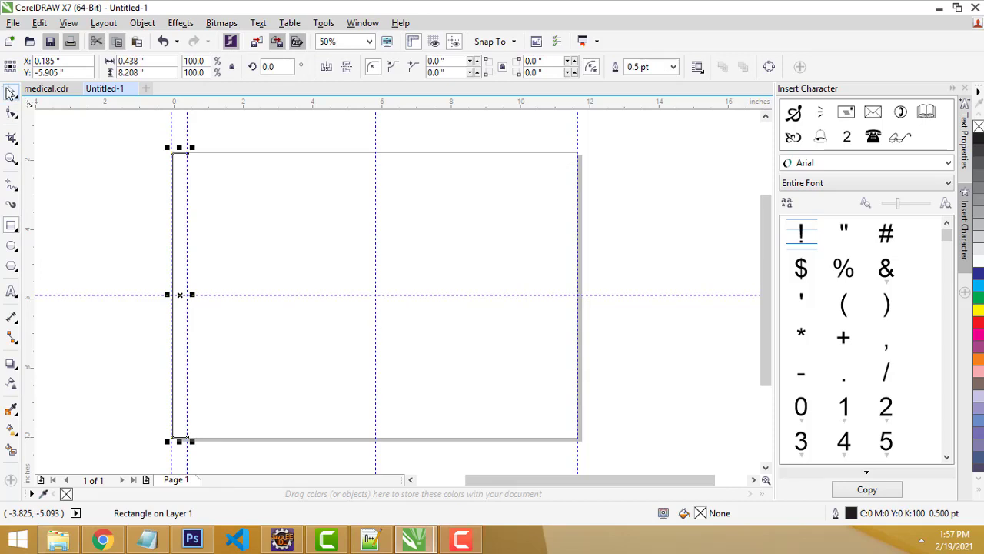
click(12, 91)
- Move the spacer rectangle against the page's right edge and add a vertical guideline along its inner side at about 11.2 inches
scroll(195, 290, up, 2)
scroll(194, 287, down, 2)
drag(161, 262, 556, 277)
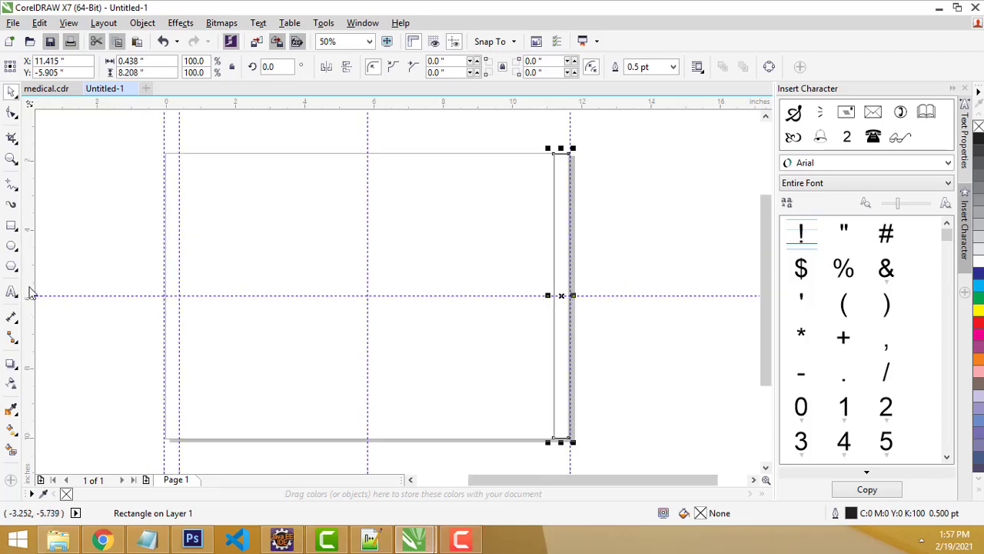
drag(536, 302, 552, 296)
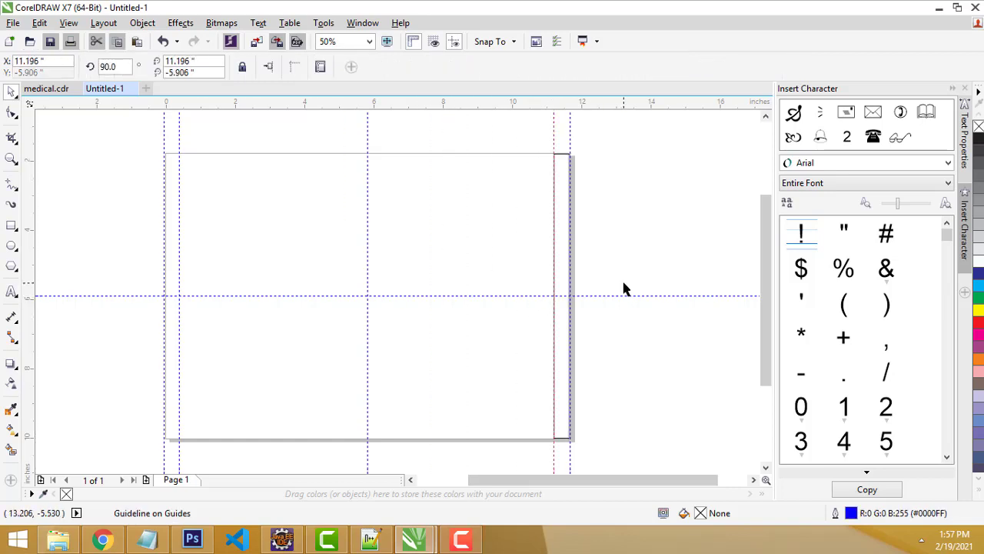
- Move the spacer rectangle to just right of the centre guideline and add a vertical guideline along its right side at about 6.28 inches
click(626, 285)
click(562, 266)
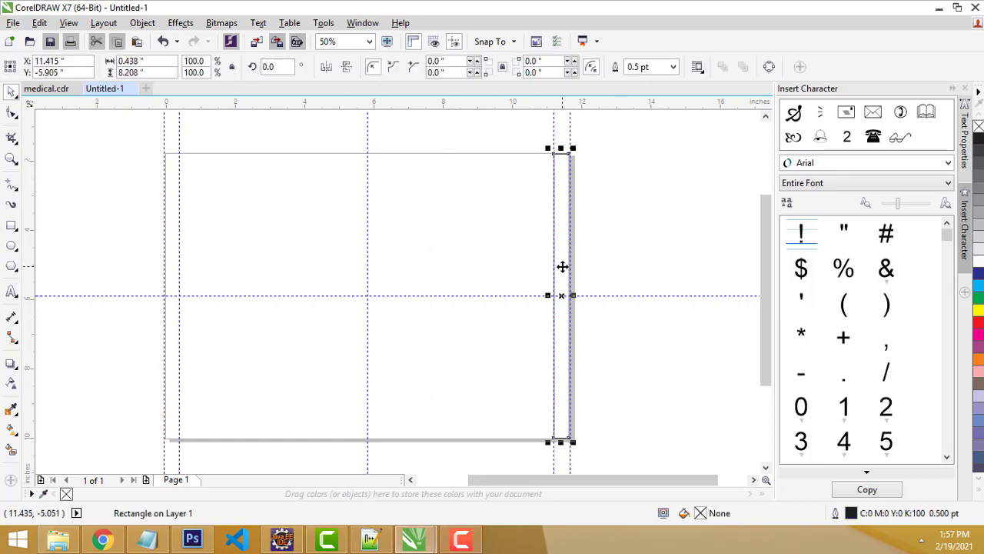
drag(562, 267, 375, 271)
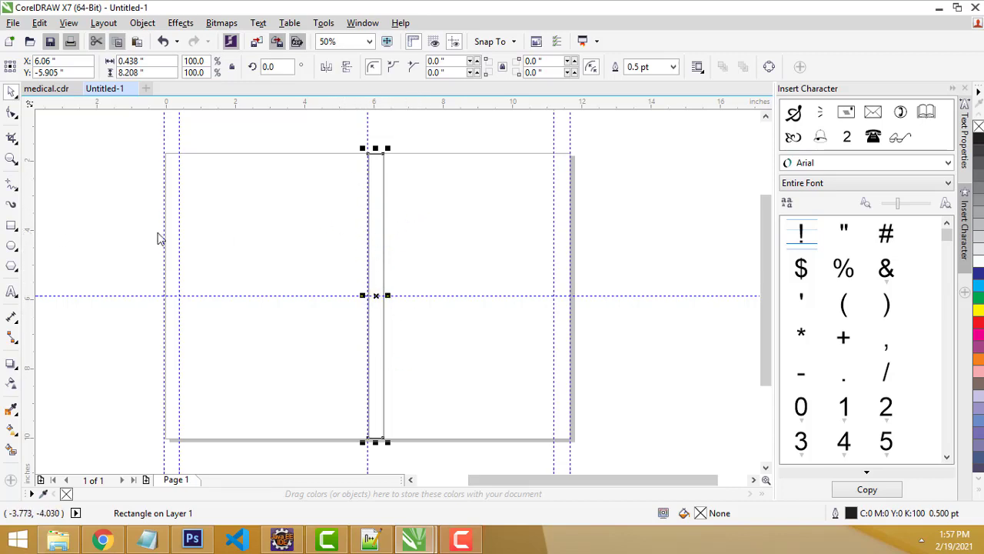
click(383, 265)
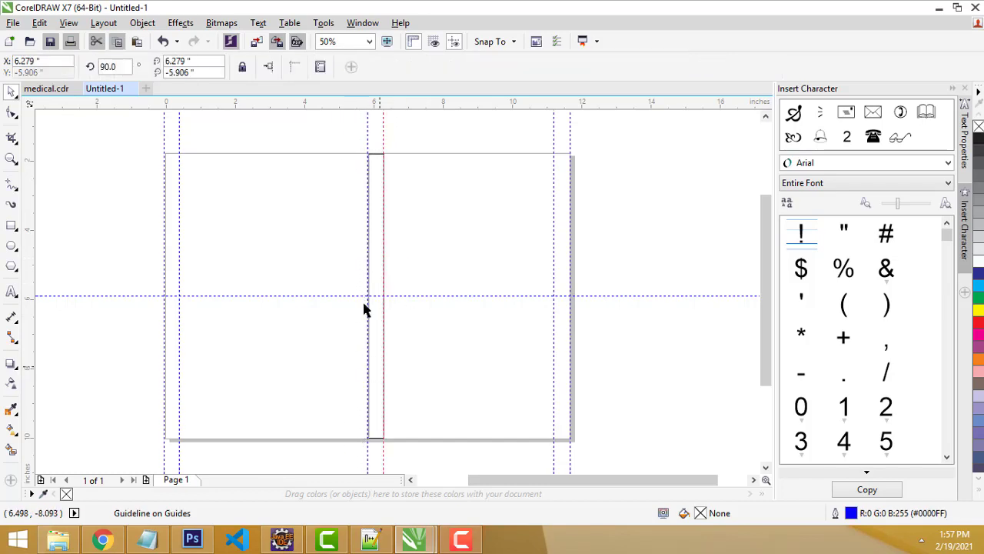
- Move the spacer rectangle to just left of the centre guideline and add a vertical guideline along its left side
click(373, 246)
drag(376, 246, 359, 244)
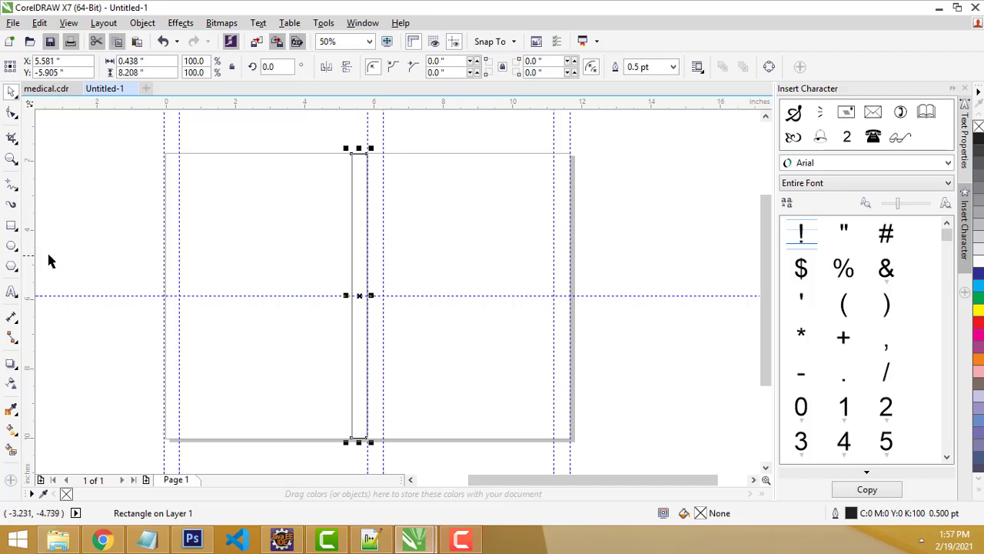
click(373, 240)
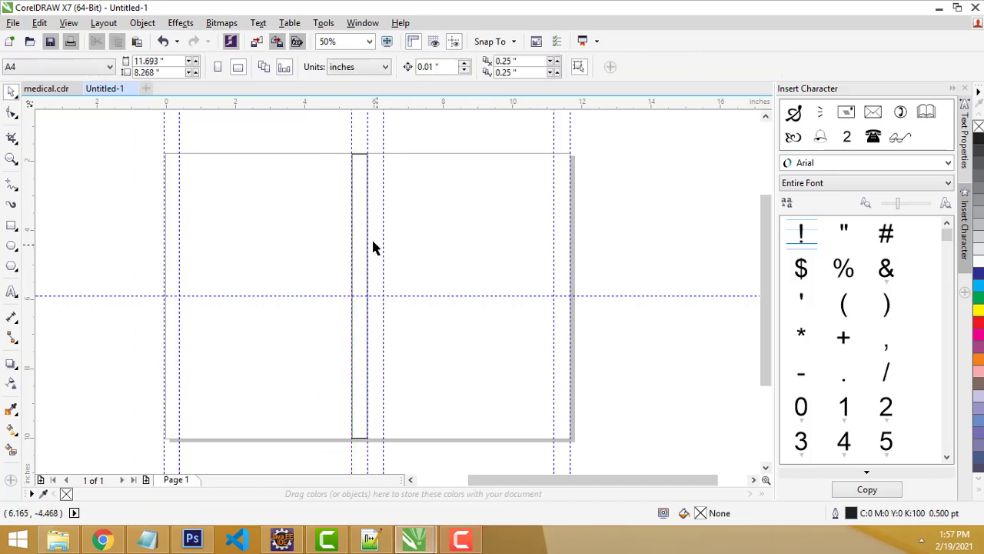
- Delete the spacer rectangle and select the vertical guideline at the page centre
click(362, 237)
click(374, 239)
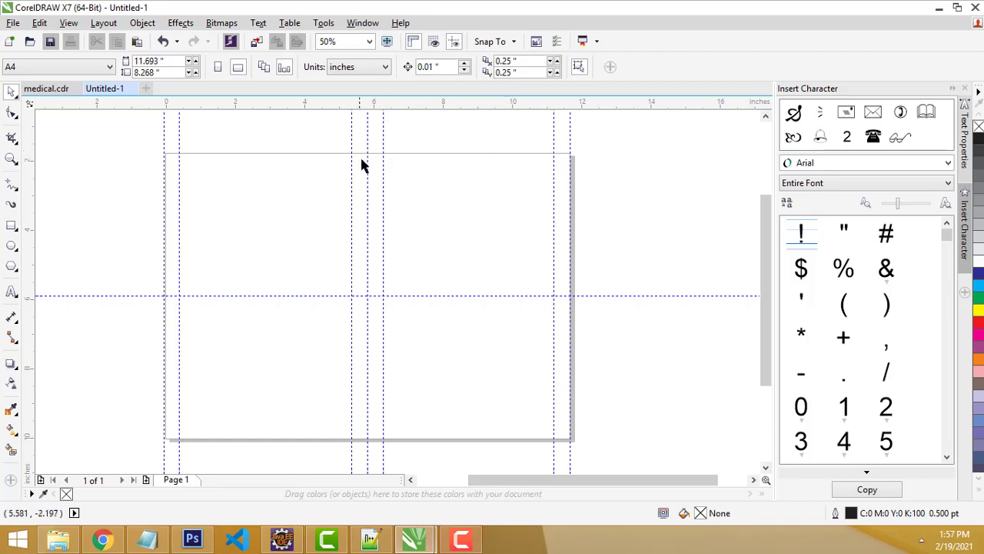
click(368, 443)
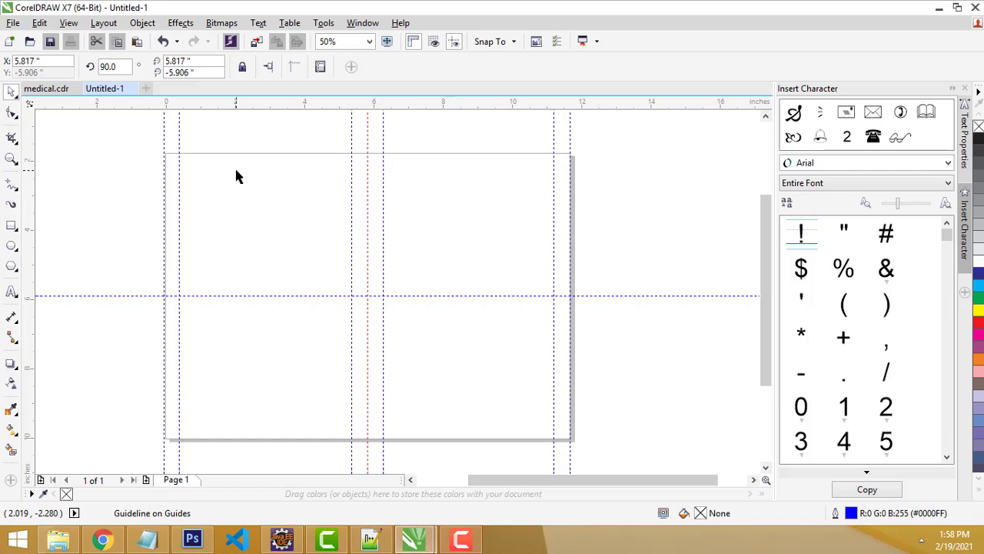
- In medical.cdr, set the ruler origin level with the page's top edge and about 2.4 inches outside its left edge
click(47, 91)
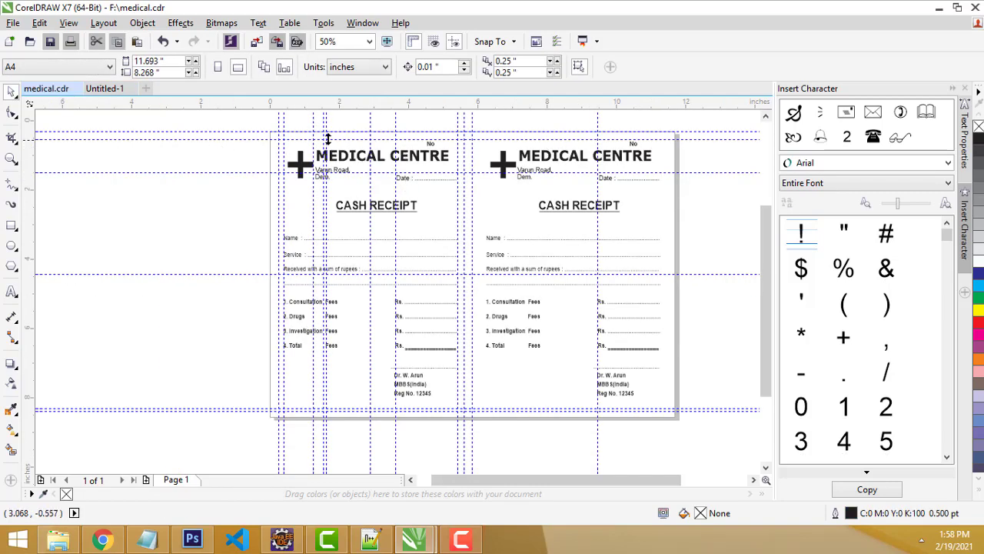
scroll(335, 131, up, 1)
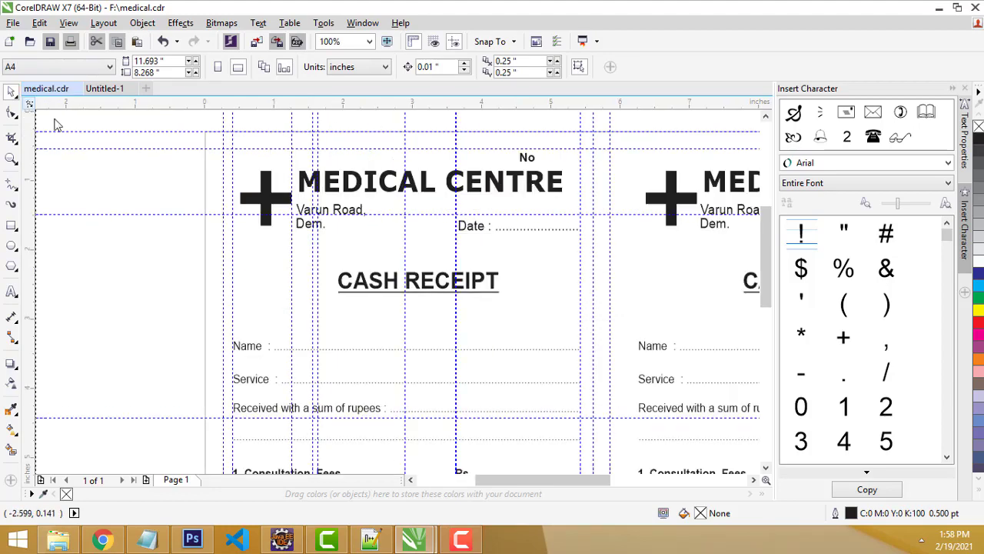
drag(68, 135, 64, 138)
drag(29, 103, 39, 133)
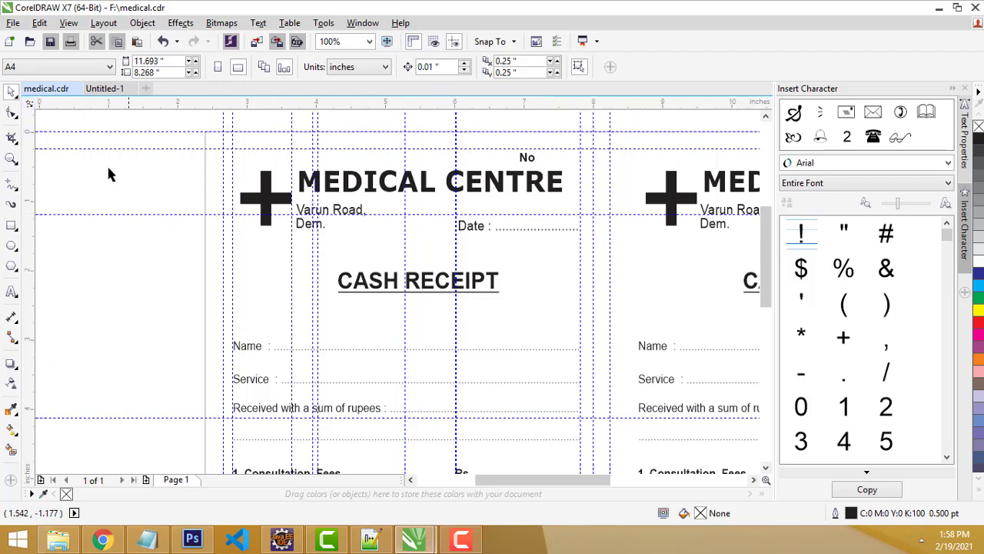
scroll(171, 160, up, 1)
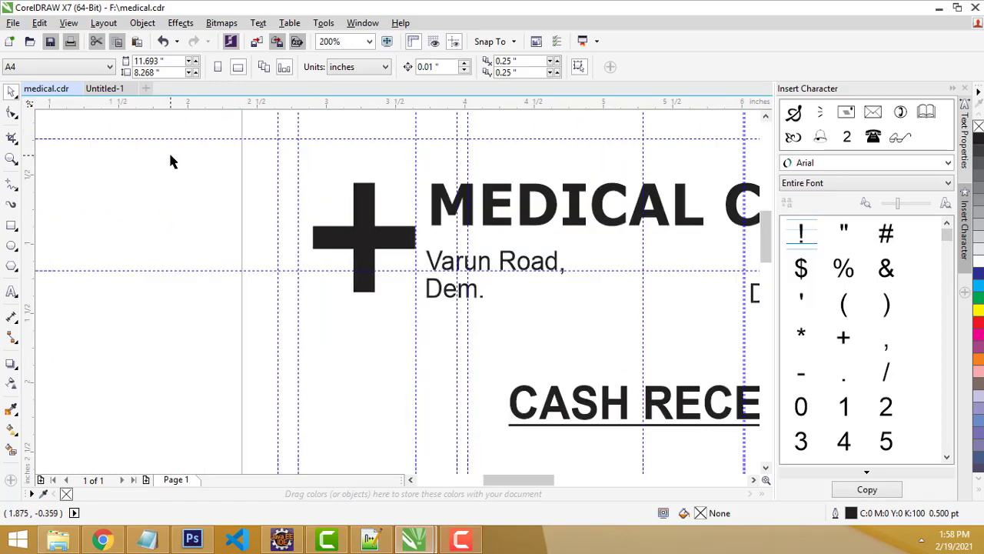
scroll(171, 160, up, 1)
scroll(171, 158, down, 1)
scroll(167, 158, down, 1)
- In Untitled-1, set the ruler origin about 1 inch left of the page's top-left corner and add a horizontal guideline at about -0.37 inches
click(105, 88)
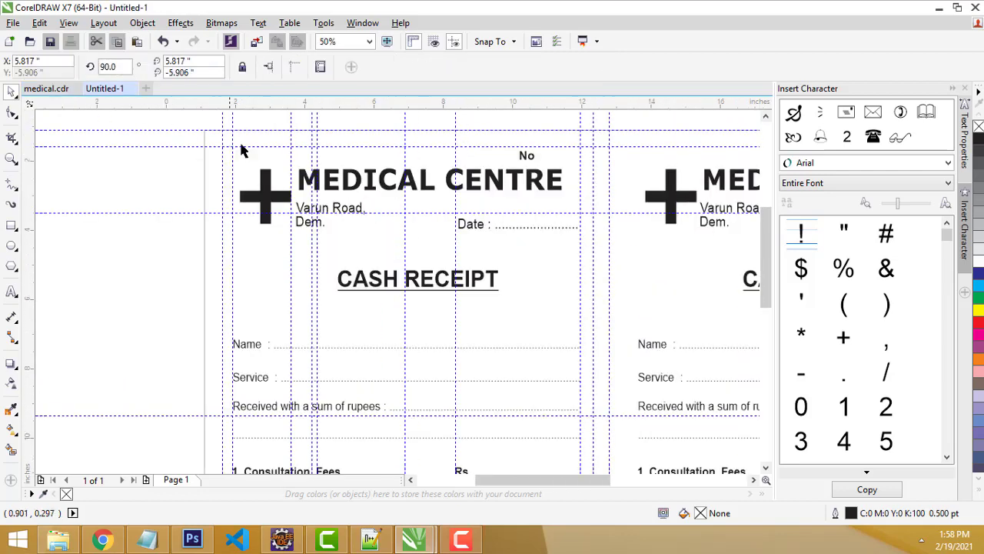
drag(30, 103, 66, 153)
scroll(146, 173, up, 1)
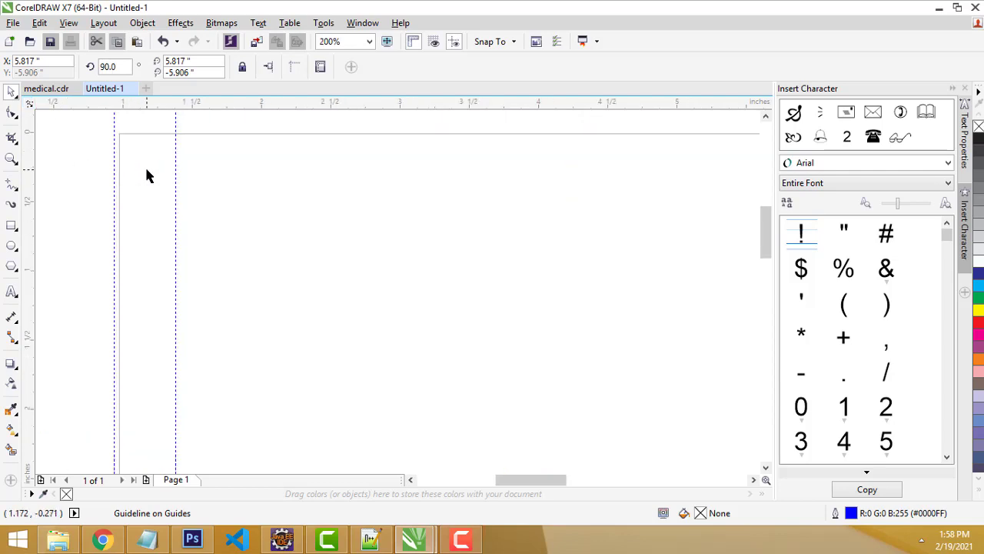
drag(208, 149, 212, 187)
scroll(253, 224, down, 3)
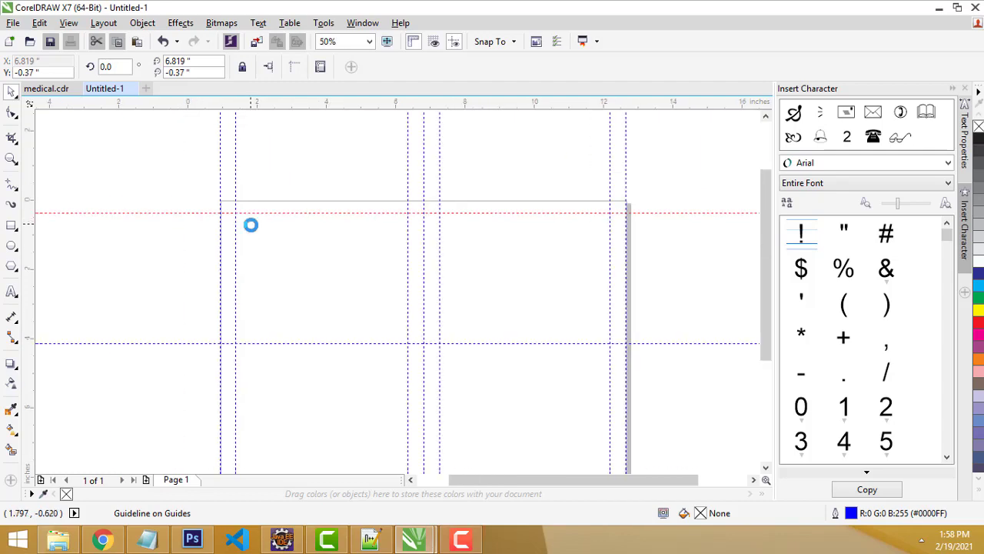
scroll(387, 304, up, 1)
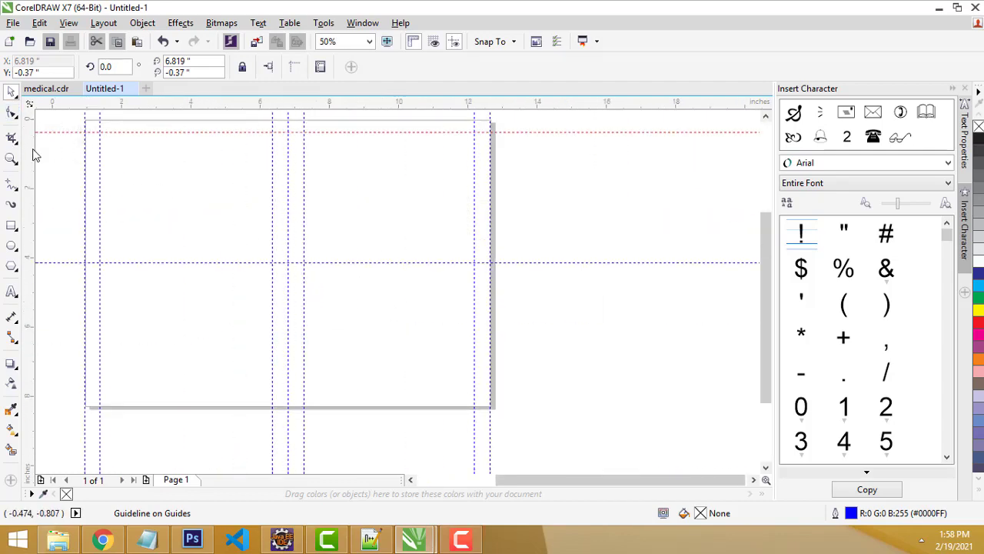
- Draw a spacer rectangle about 0.625 by 0.365 inches at the page's top-left corner, fitted between the page's top edge and the guideline below
click(11, 225)
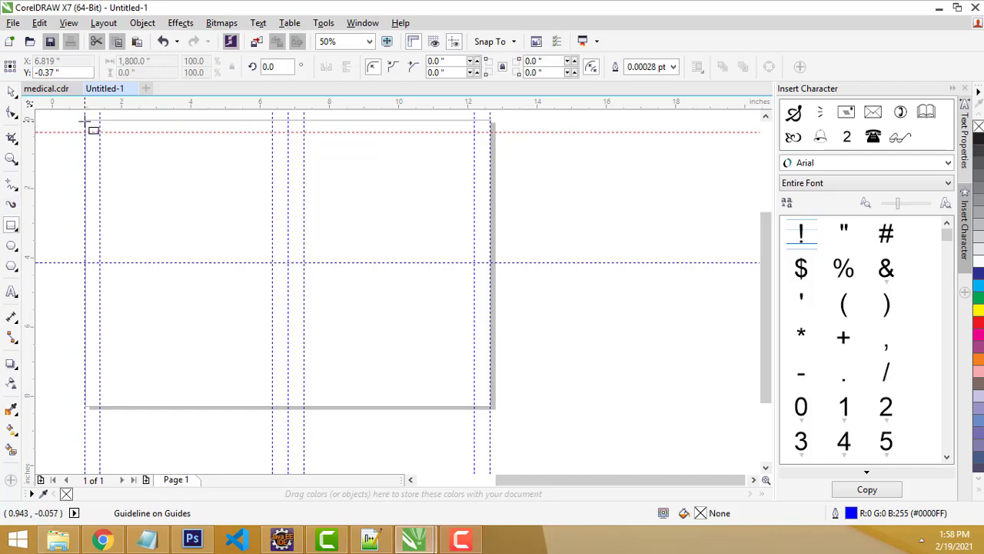
drag(86, 121, 108, 132)
scroll(68, 116, up, 1)
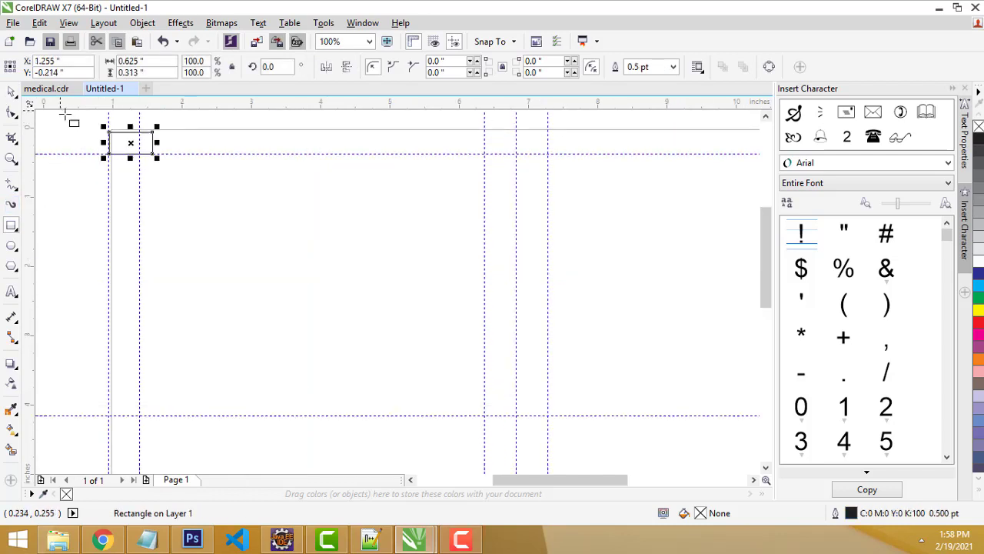
scroll(66, 113, up, 1)
drag(185, 145, 187, 139)
scroll(235, 173, down, 2)
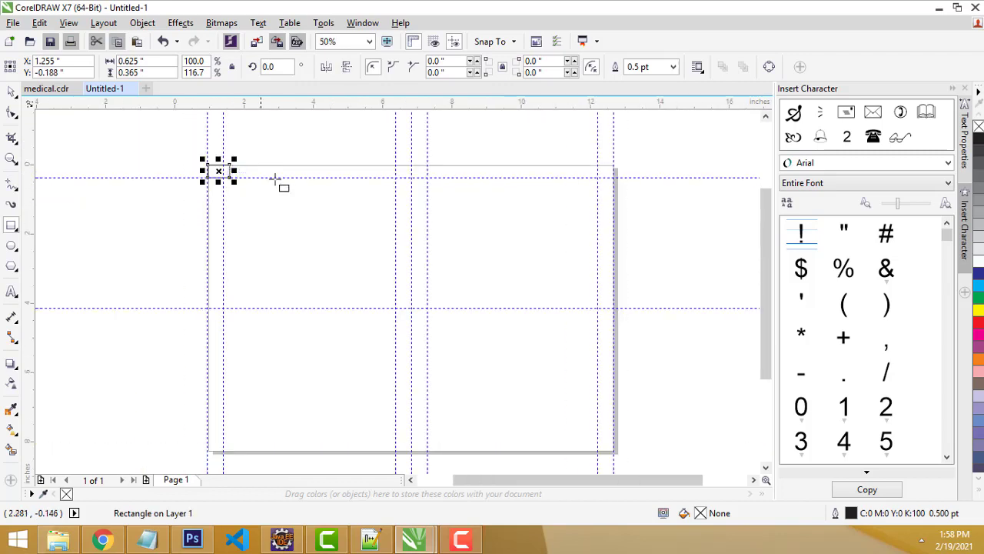
- Move the spacer rectangle down to the page's bottom edge and add a horizontal guideline along its upper side at about -7.917 inches
click(11, 92)
drag(227, 173, 229, 445)
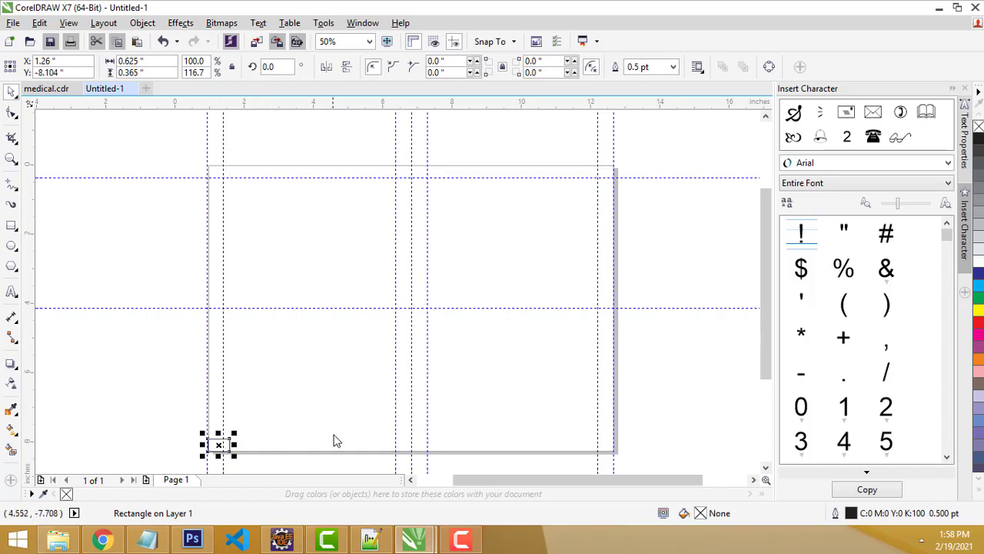
click(328, 452)
- Delete the spacer rectangle at the page's bottom-left corner
click(222, 450)
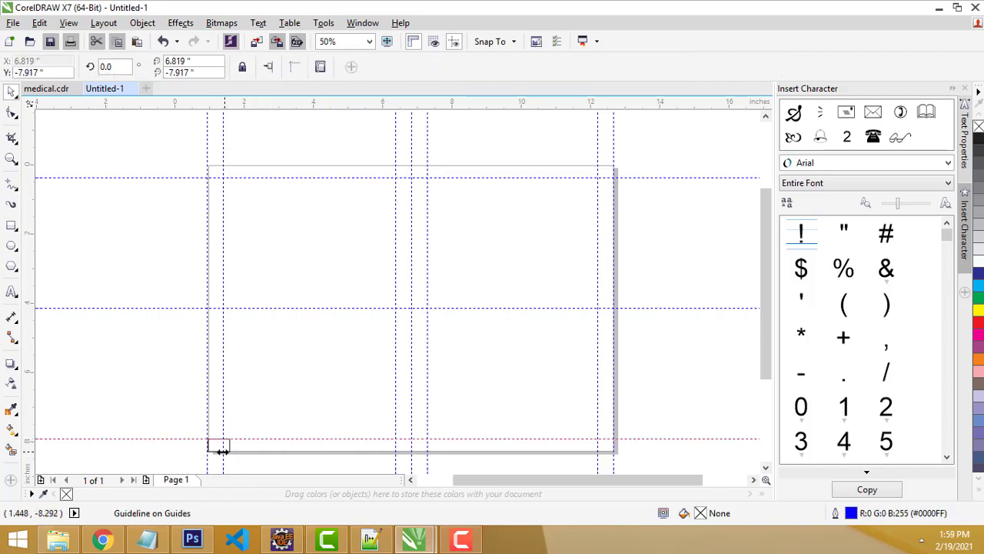
click(218, 451)
click(715, 322)
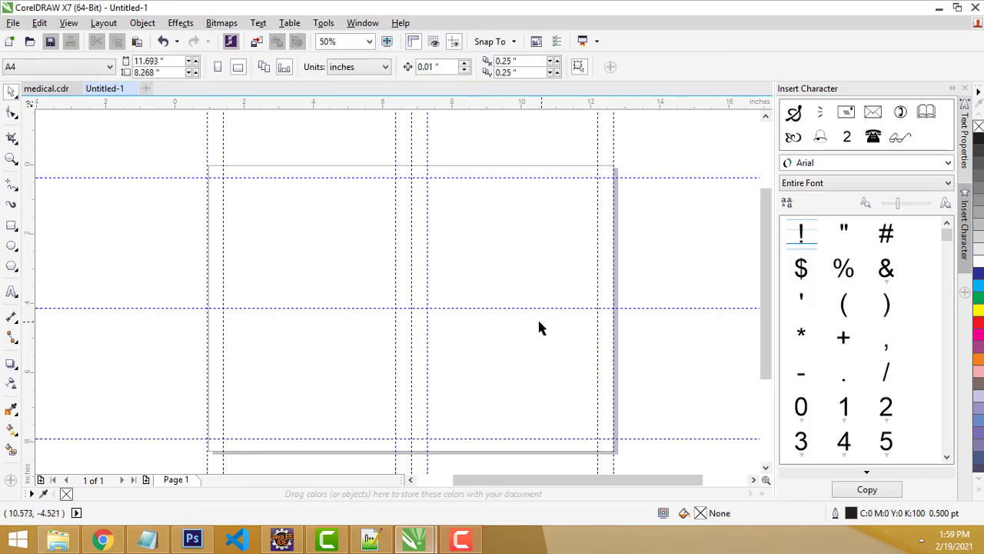
scroll(282, 213, up, 1)
scroll(192, 183, down, 1)
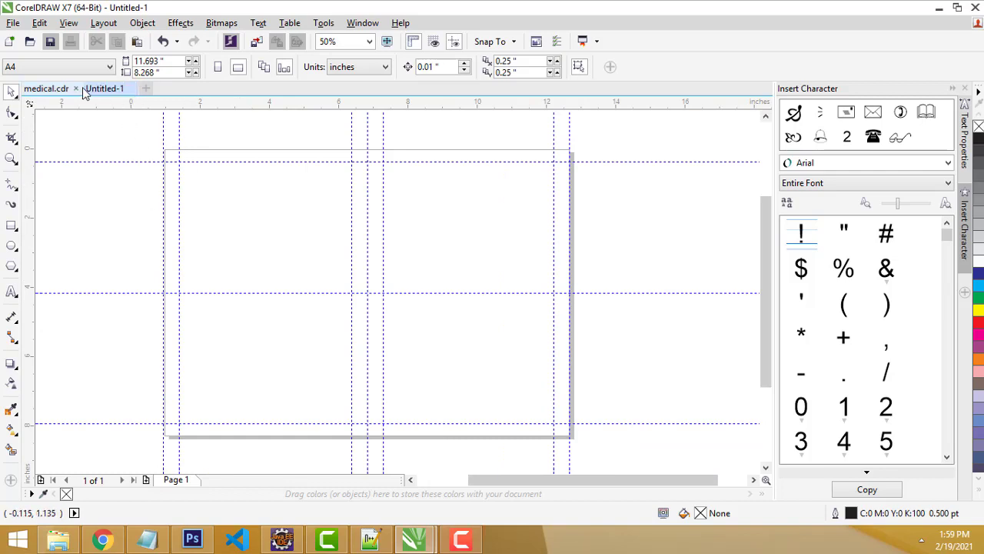
- Show medical.cdr in a floating window over Untitled-1 so that both pages are reachable
click(31, 91)
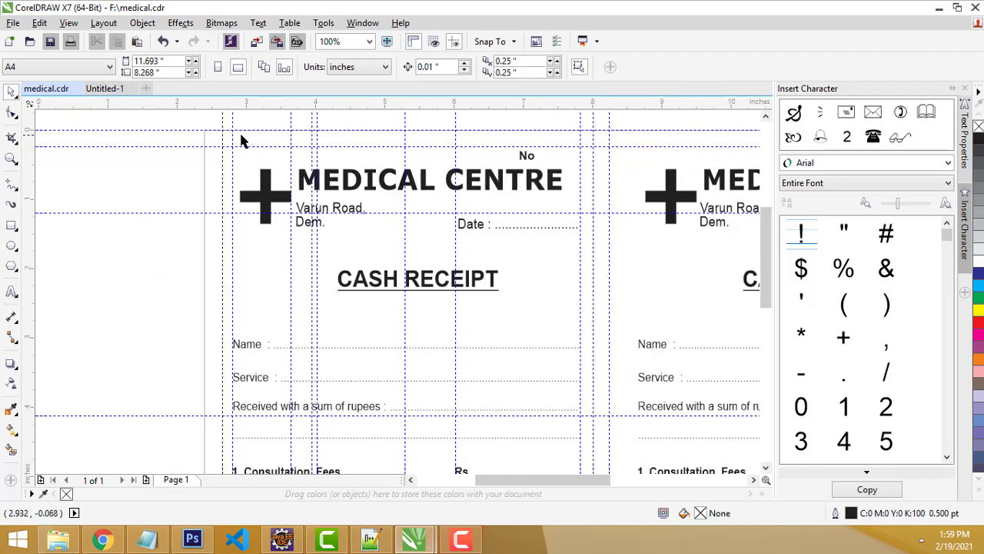
drag(241, 141, 578, 224)
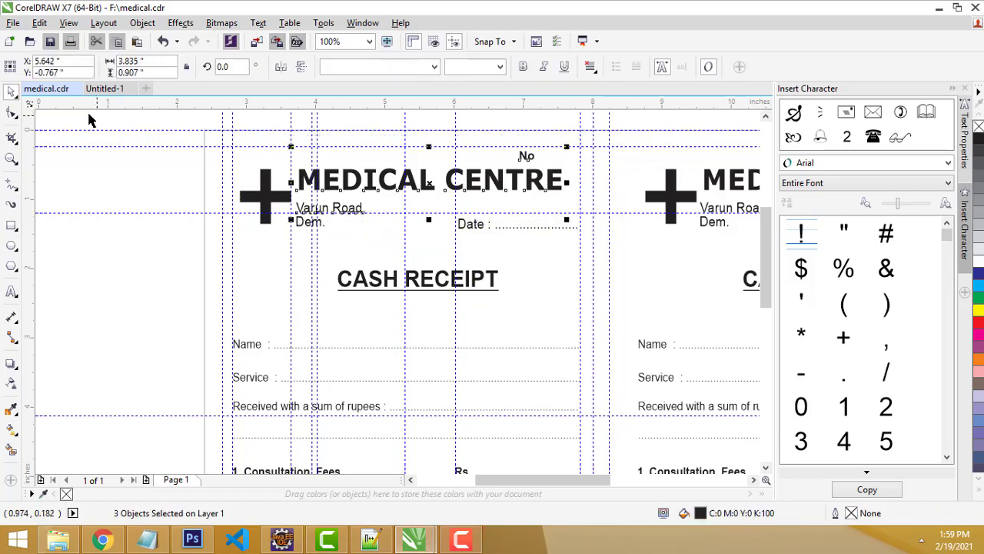
drag(46, 90, 465, 223)
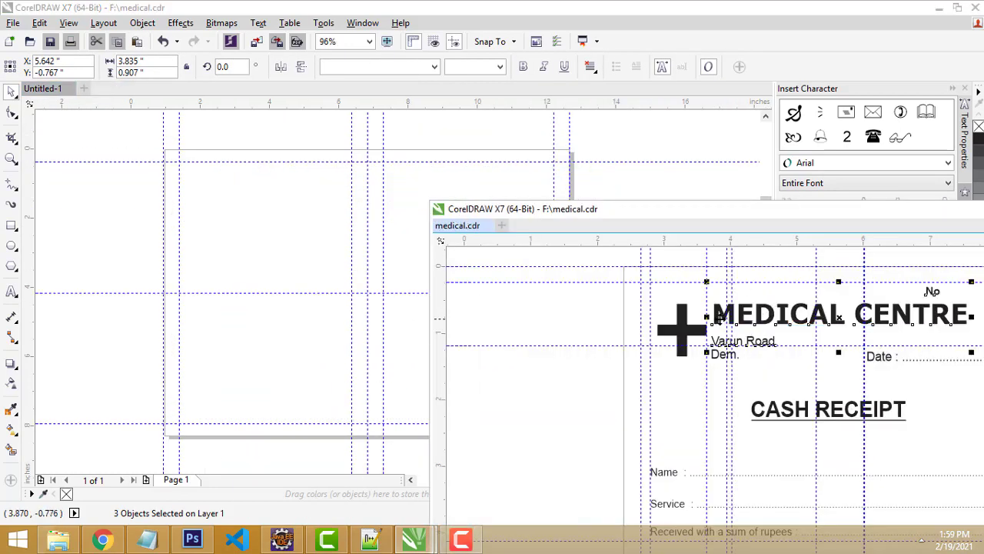
- Move the MEDICAL CENTRE heading from the left receipt in medical.cdr to the upper-left part of the Untitled-1 page
click(682, 329)
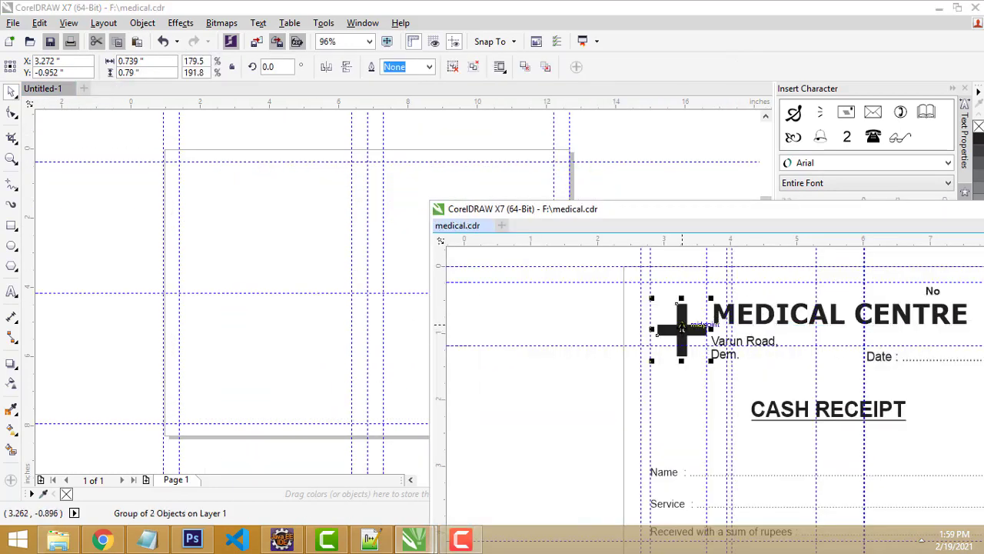
click(765, 317)
drag(775, 313, 233, 182)
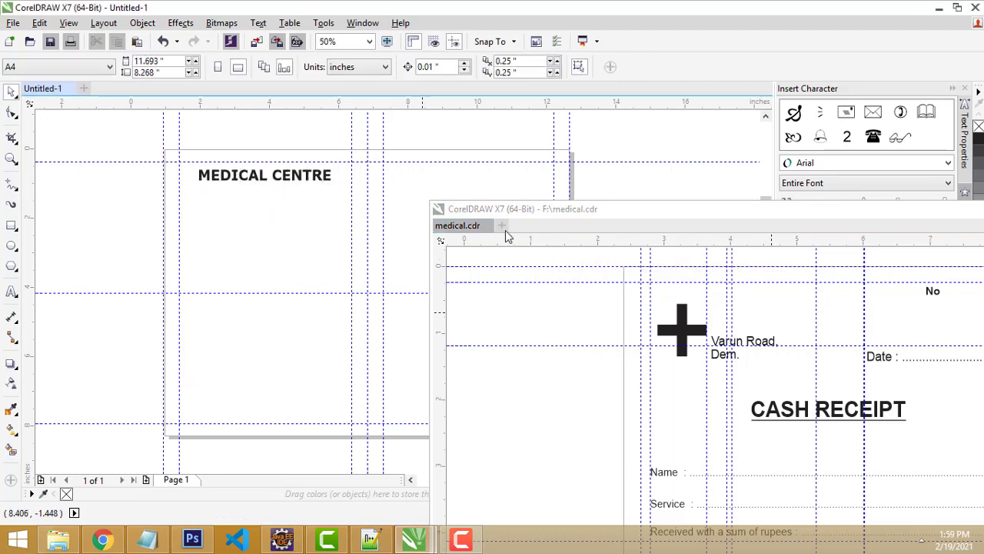
- Try to arrange medical.cdr tiled above Untitled-1, and return both documents to tabbed view
drag(787, 229, 712, 206)
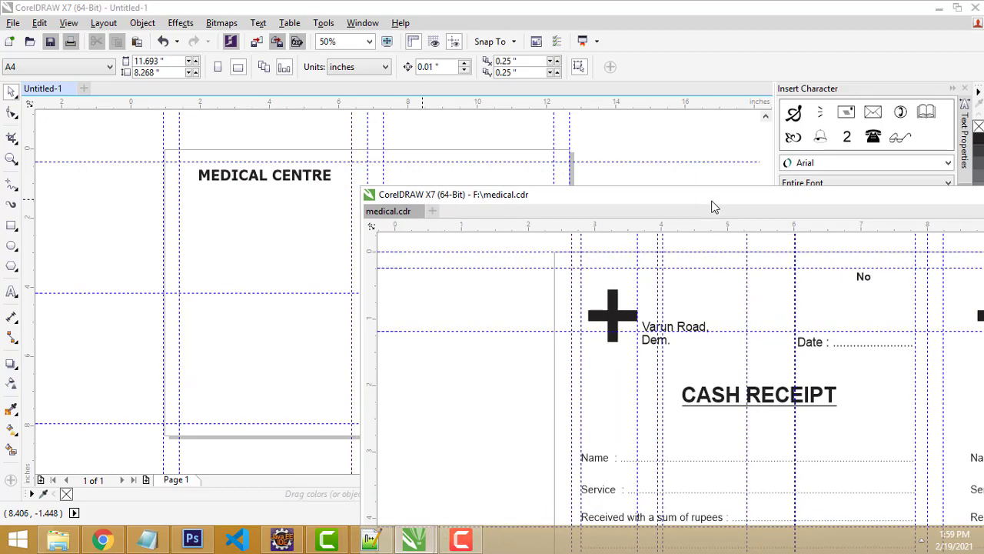
click(863, 280)
drag(843, 198, 555, 220)
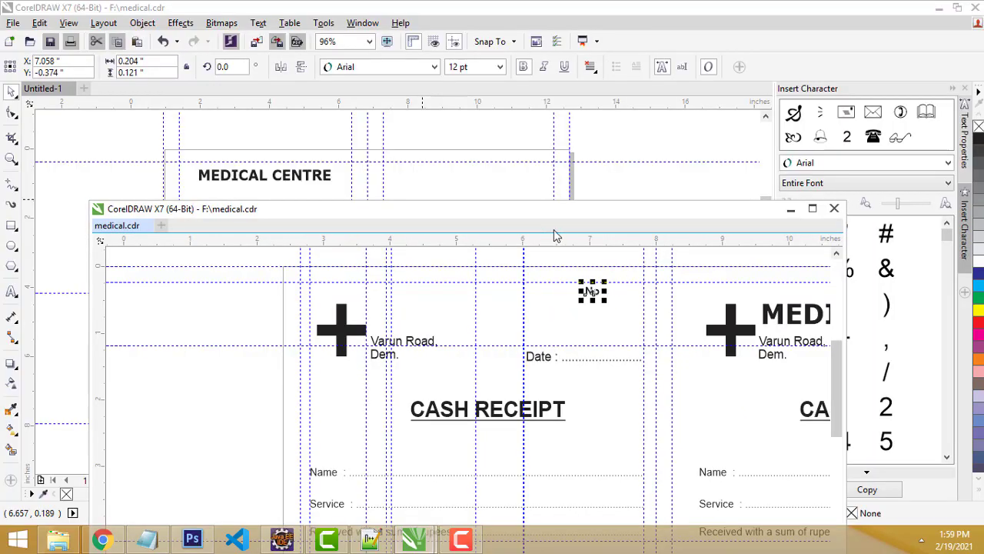
drag(601, 221, 399, 84)
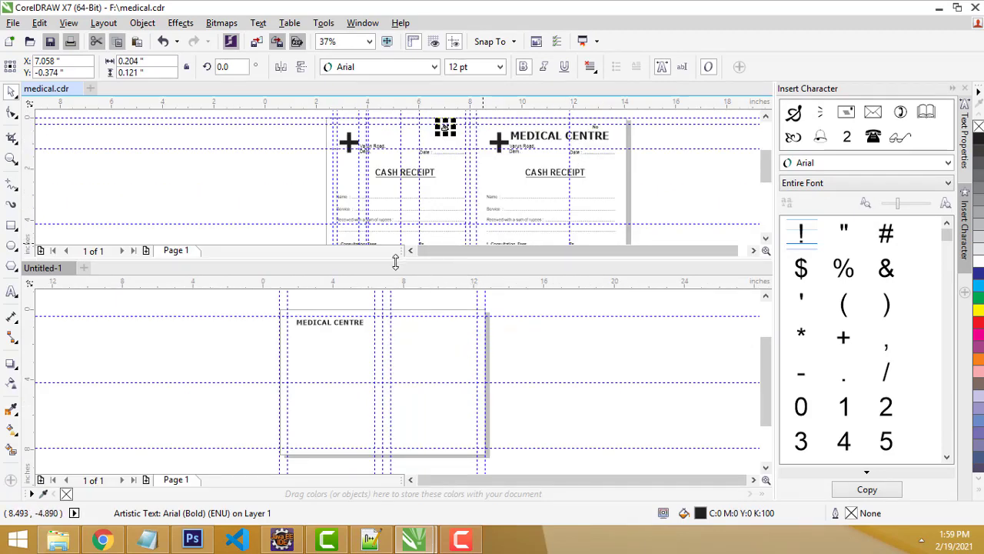
drag(42, 269, 102, 94)
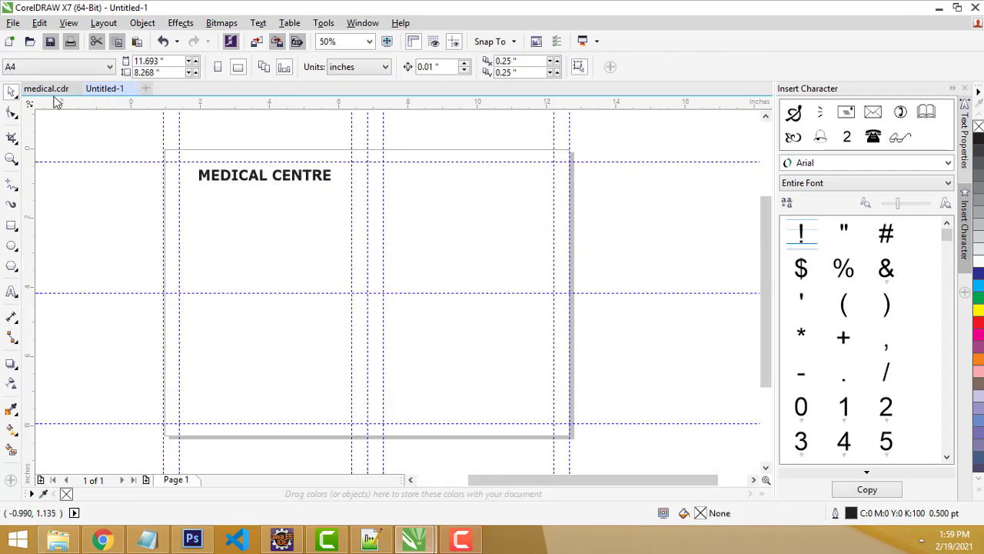
- Float medical.cdr over Untitled-1 again and move the left receipt's "No" text beside the end of the MEDICAL CENTRE heading
click(47, 89)
drag(46, 90, 202, 219)
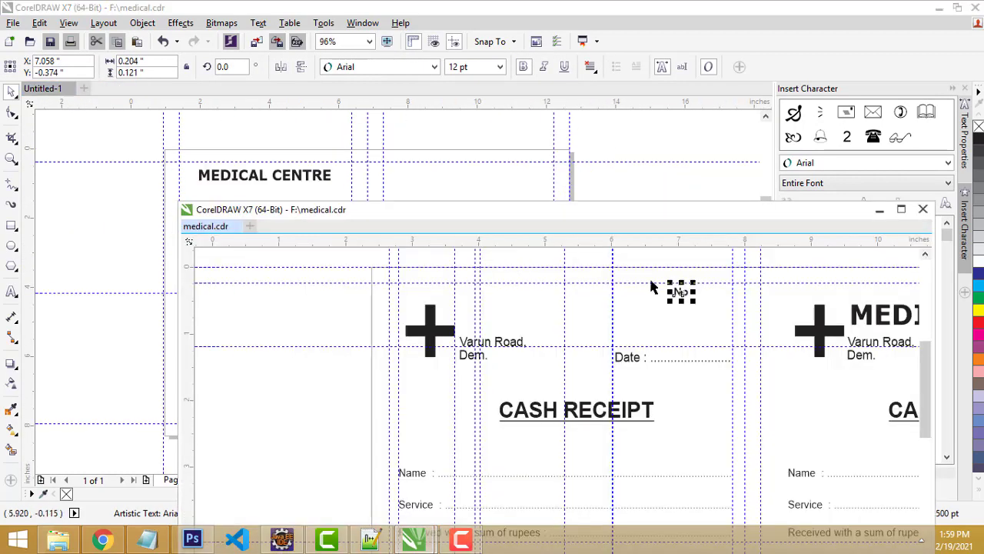
drag(682, 292, 346, 175)
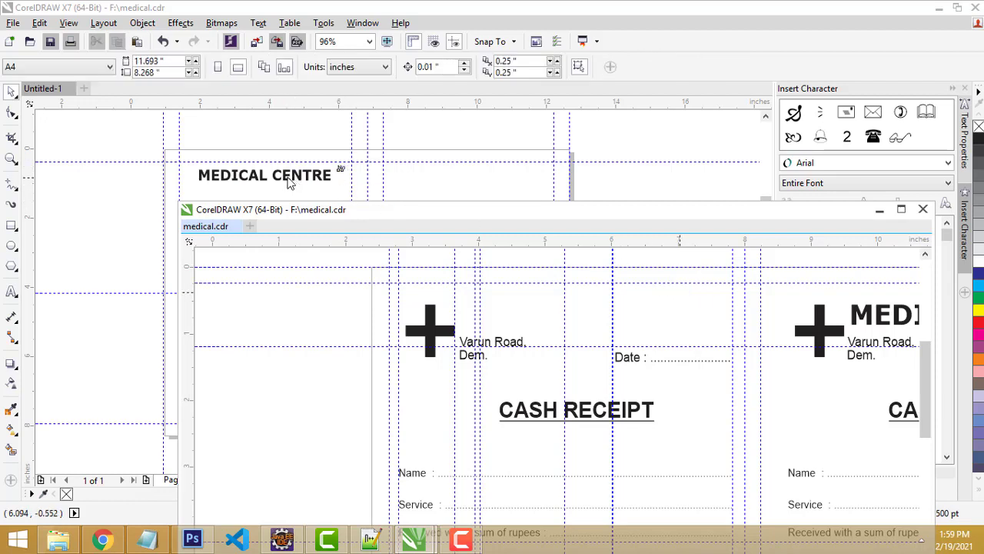
- Lower the MEDICAL CENTRE heading slightly and place the "No" text above its right end, just under the top margin guideline
click(267, 178)
drag(267, 179, 269, 189)
click(345, 162)
click(341, 167)
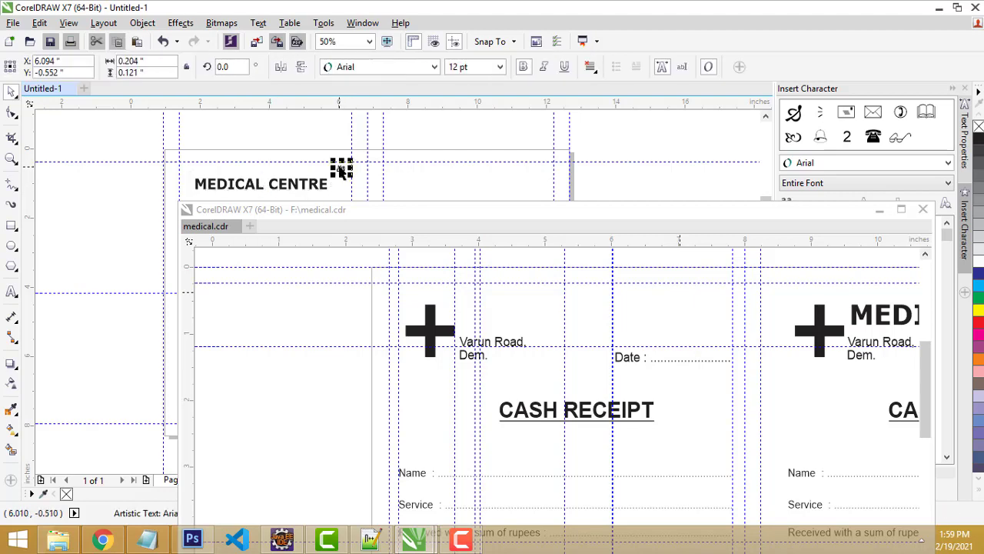
drag(342, 168, 329, 164)
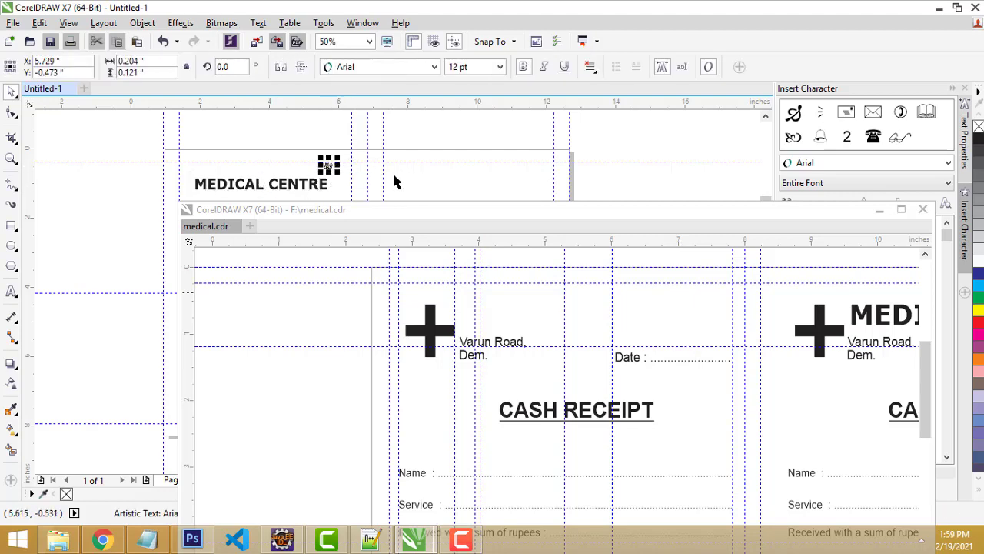
click(425, 150)
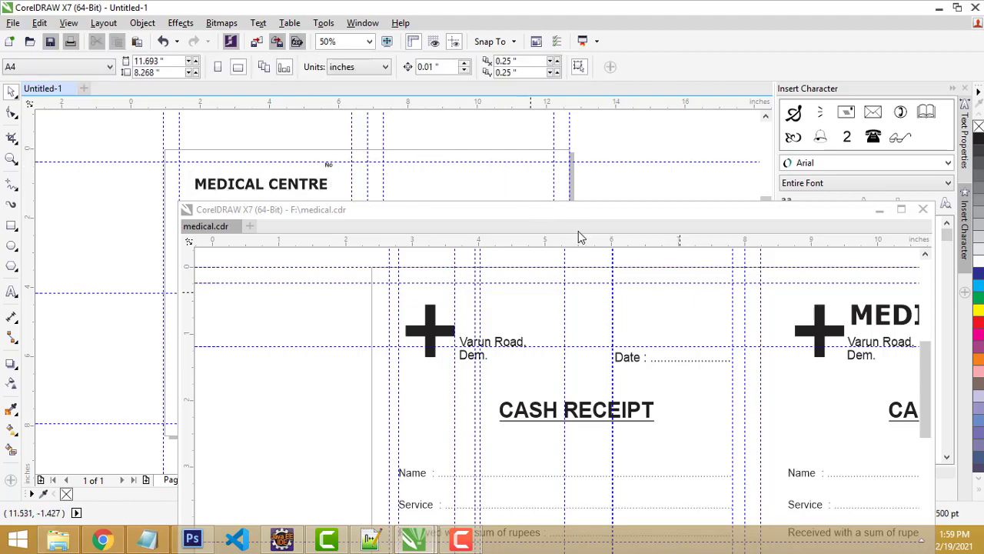
- Move the left receipt's two address lines together from medical.cdr to directly beneath the MEDICAL CENTRE heading in Untitled-1
click(489, 346)
click(475, 360)
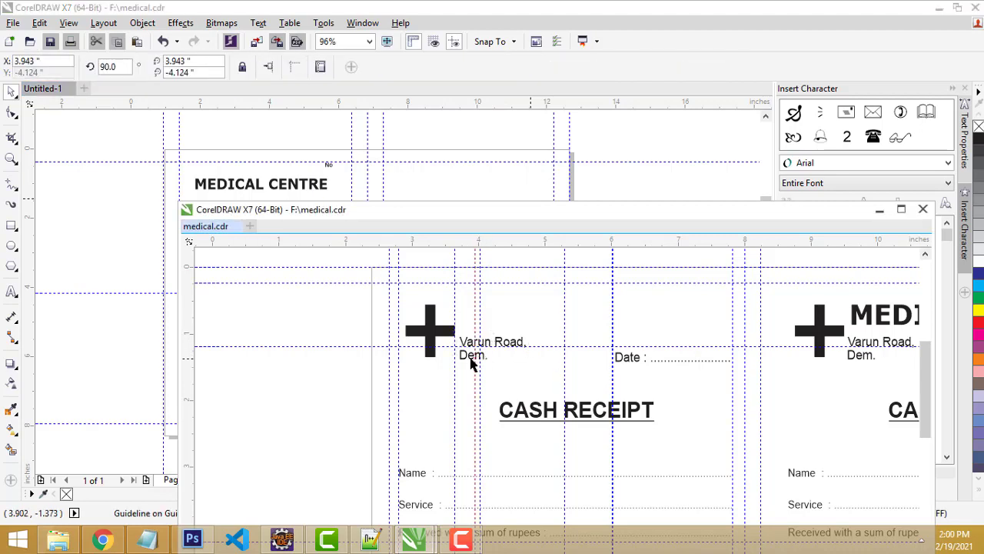
click(468, 365)
shift+click(505, 341)
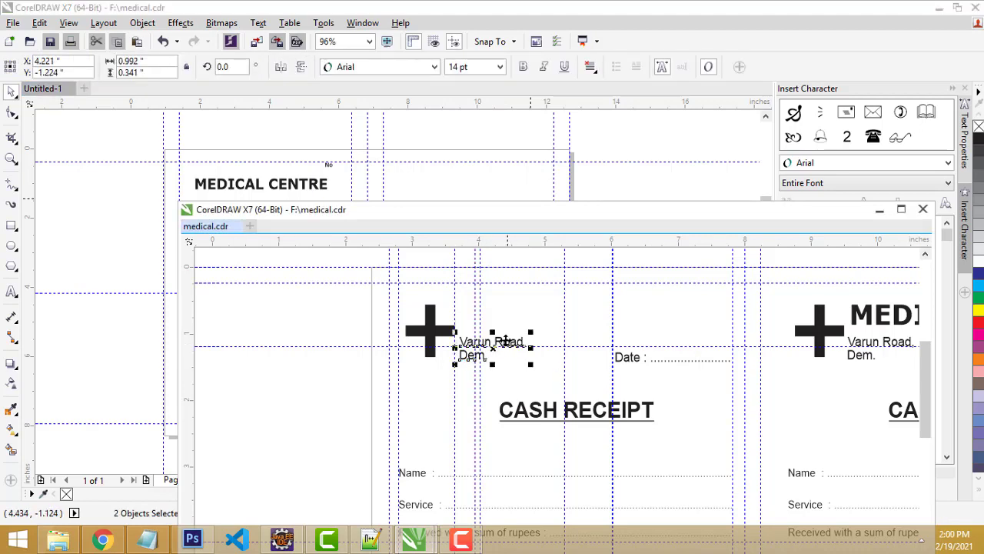
drag(505, 341, 222, 194)
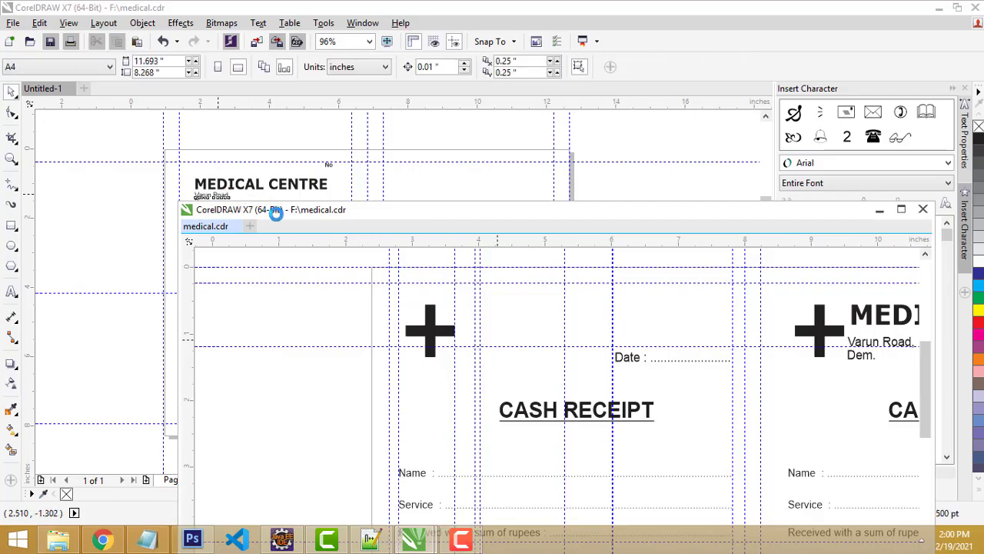
- Dock medical.cdr back as a tab and select the MEDICAL CENTRE heading in Untitled-1
drag(338, 222, 236, 92)
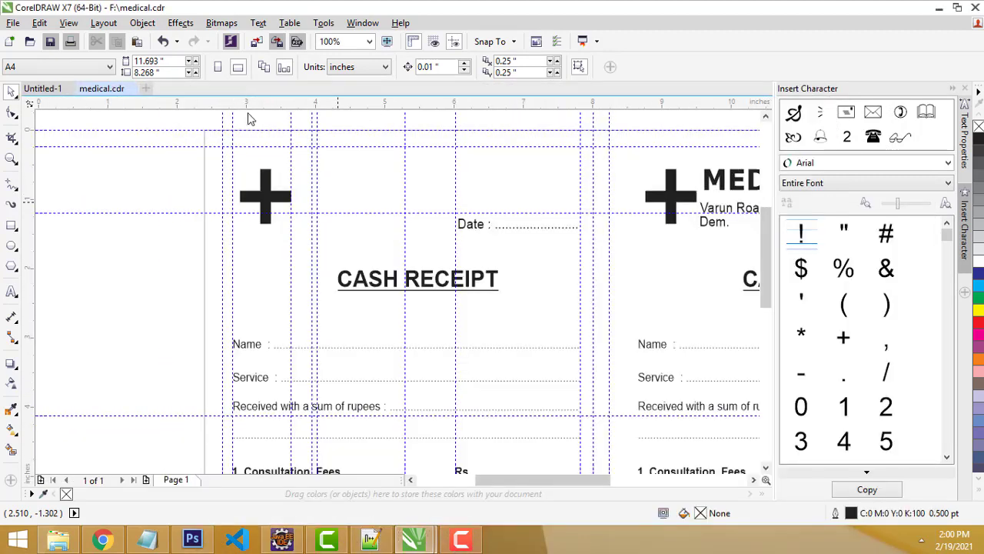
click(38, 89)
scroll(164, 154, down, 1)
scroll(378, 193, up, 2)
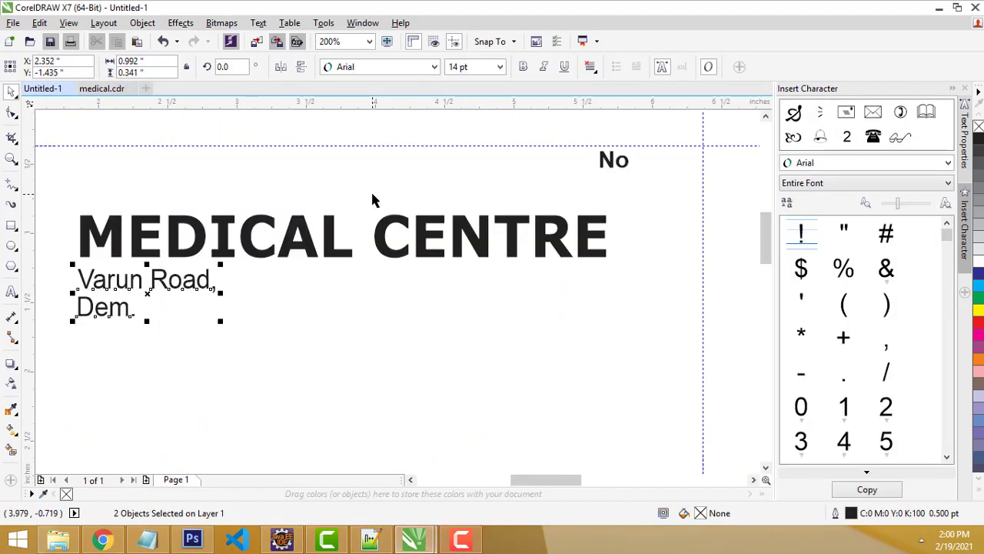
scroll(372, 200, down, 1)
click(400, 224)
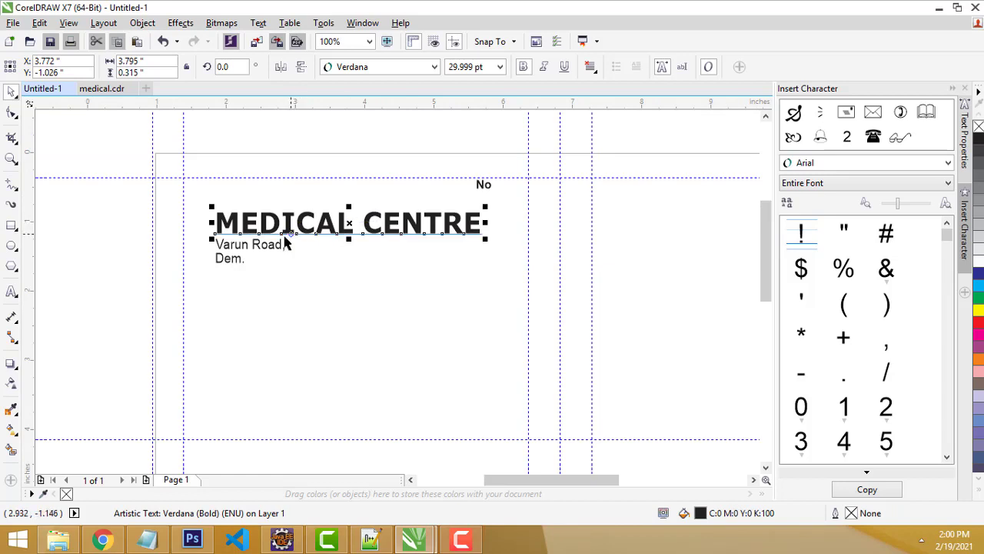
- Shift the MEDICAL CENTRE heading slightly up and right, and align the two address lines under its start
mouse_move(287, 224)
mouse_down()
mouse_move(305, 223)
mouse_move(300, 213)
mouse_up()
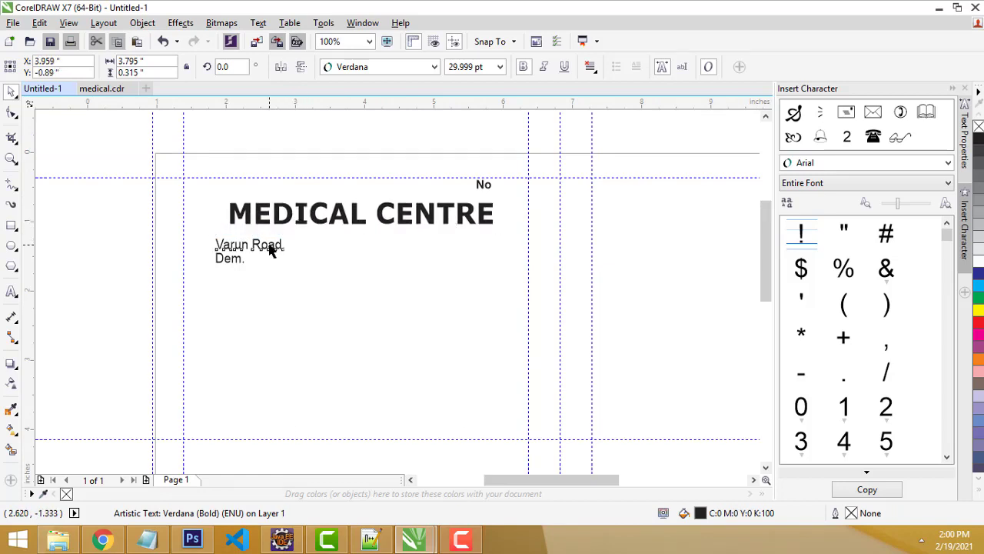
mouse_move(246, 245)
mouse_down()
mouse_move(268, 243)
mouse_move(262, 237)
mouse_move(252, 259)
mouse_move(246, 252)
mouse_up()
click(231, 258)
click(202, 233)
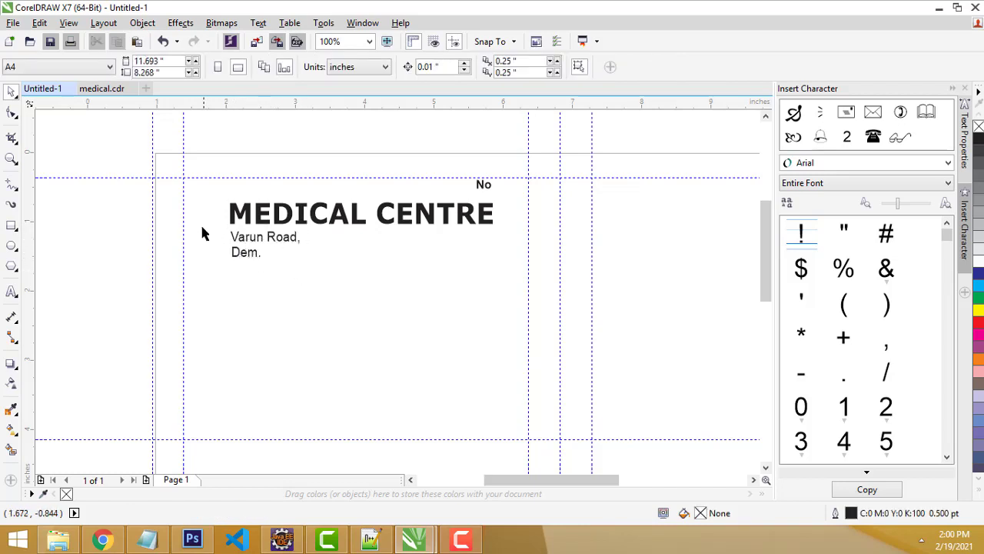
- Draw a narrow upright rectangle about 0.125 by 0.411 inches before the MEDICAL CENTRE heading and fill it black
click(11, 225)
scroll(228, 220, up, 2)
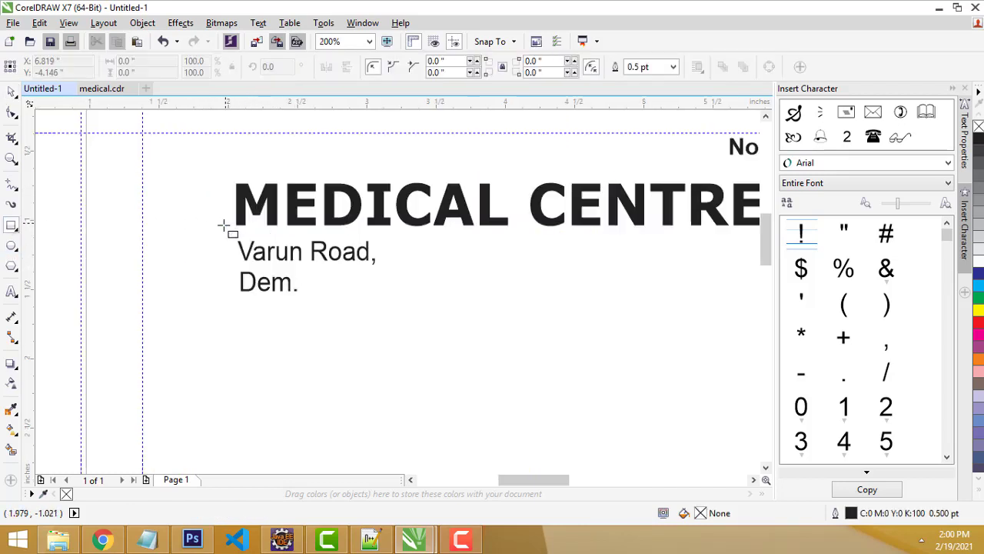
drag(160, 186, 180, 244)
key(space)
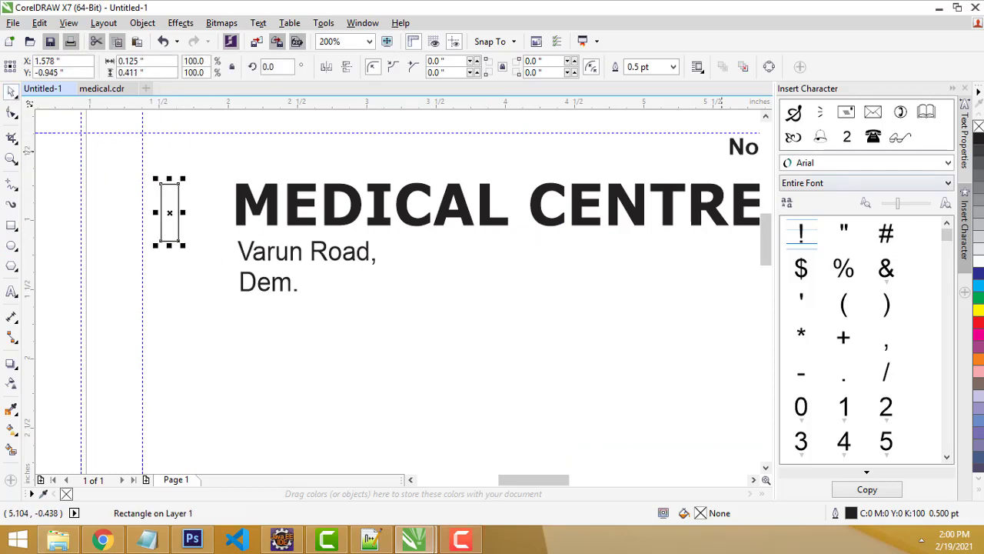
click(978, 141)
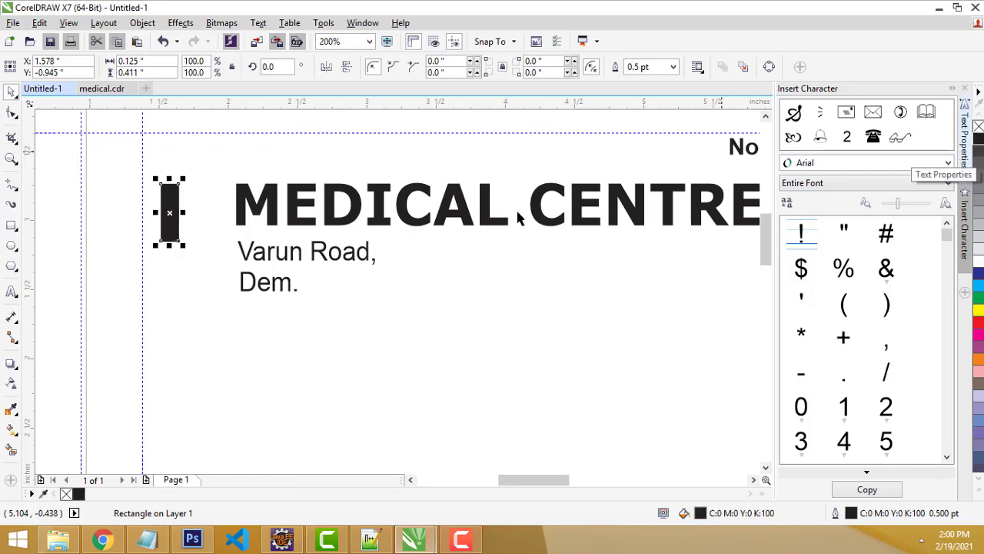
- Duplicate the black bar, rotate the copy to horizontal, centre it over the original as a plus sign, and group both bars
scroll(184, 218, up, 2)
drag(184, 216, 221, 214)
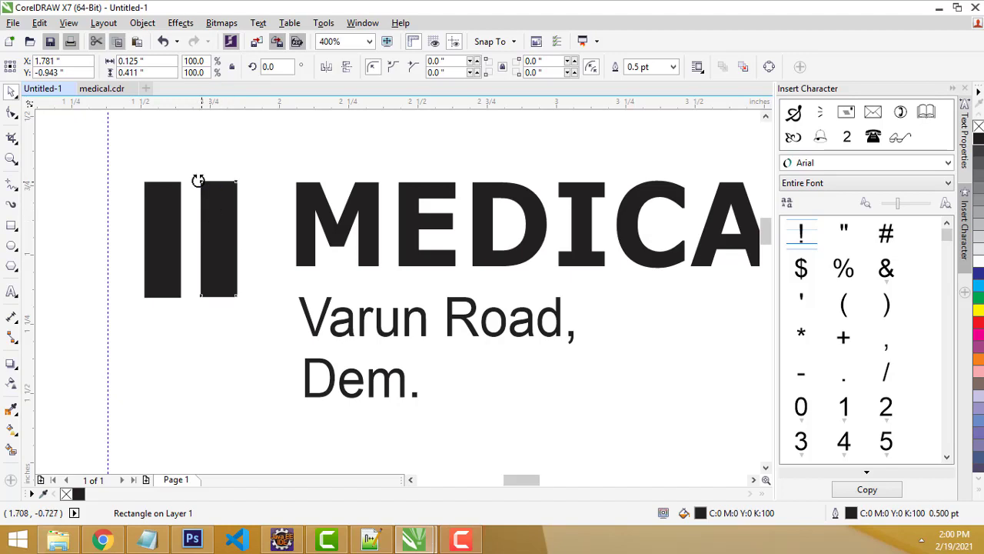
drag(193, 179, 111, 279)
drag(248, 238, 191, 239)
shift+click(168, 190)
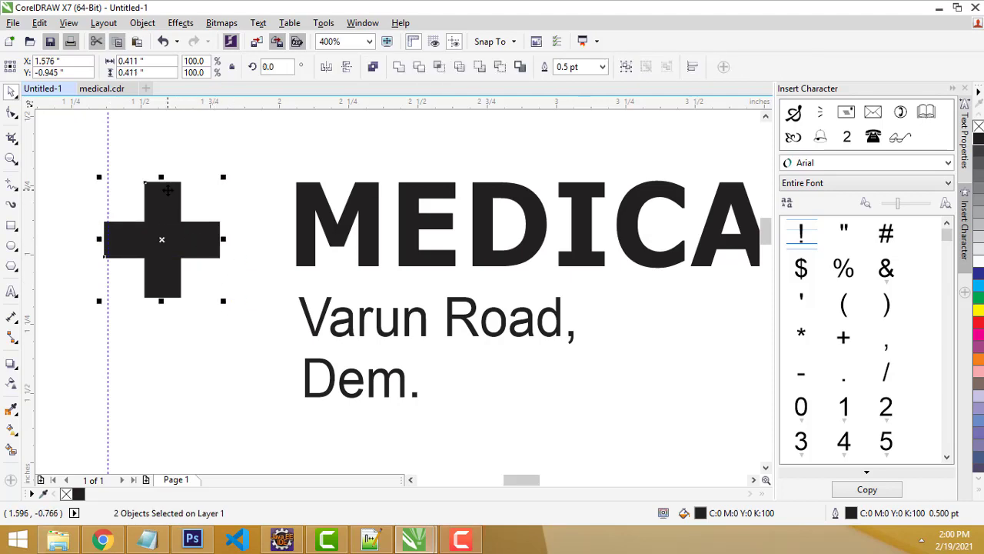
key(ctrl+g)
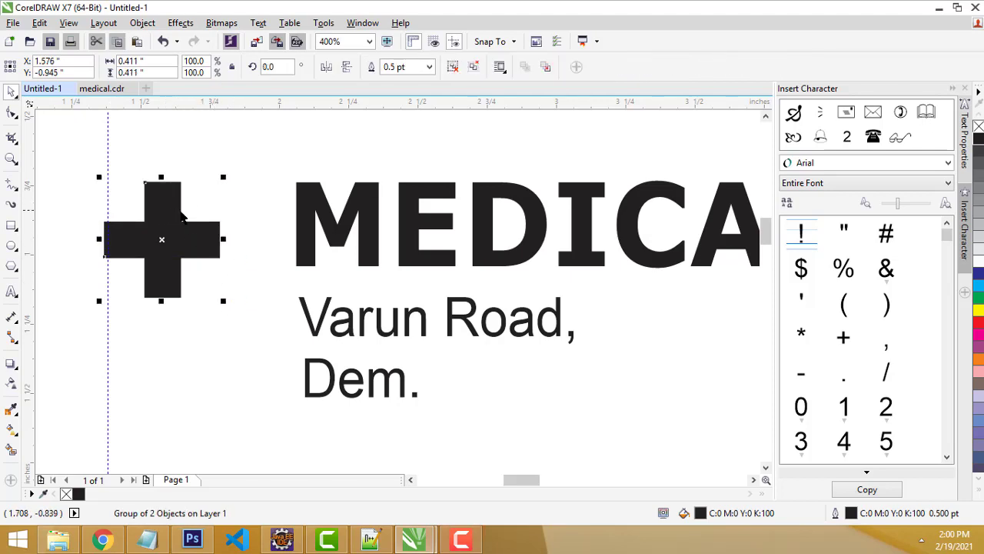
- Position the grouped plus sign just before the MEDICAL CENTRE heading, vertically level with it and inside the side margin guideline
drag(166, 209, 193, 202)
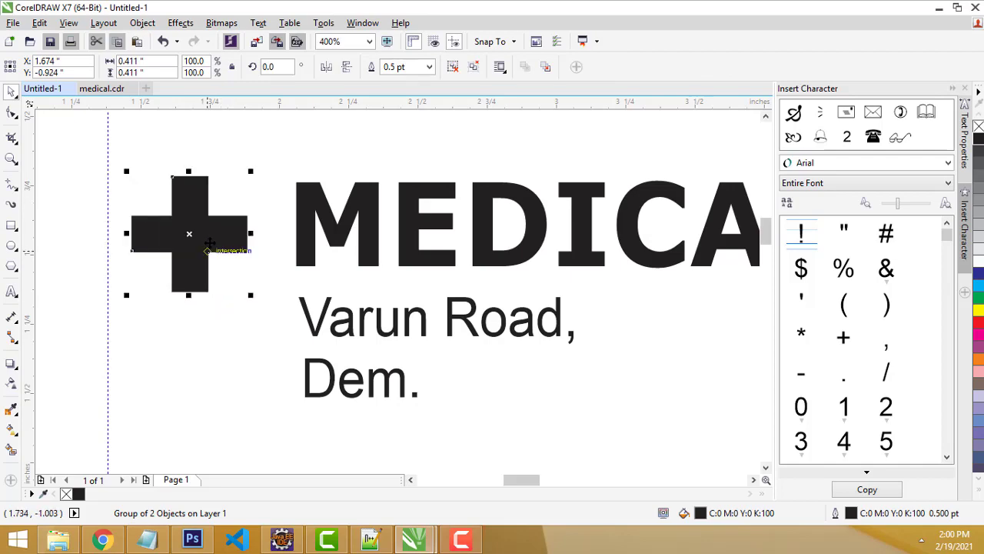
right_click(191, 209)
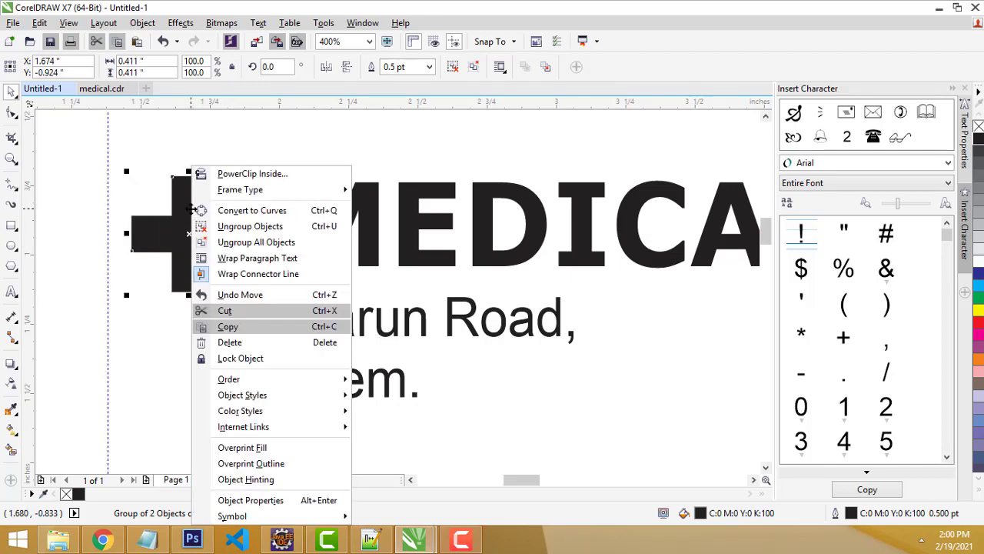
click(154, 163)
scroll(336, 297, down, 3)
scroll(369, 323, up, 3)
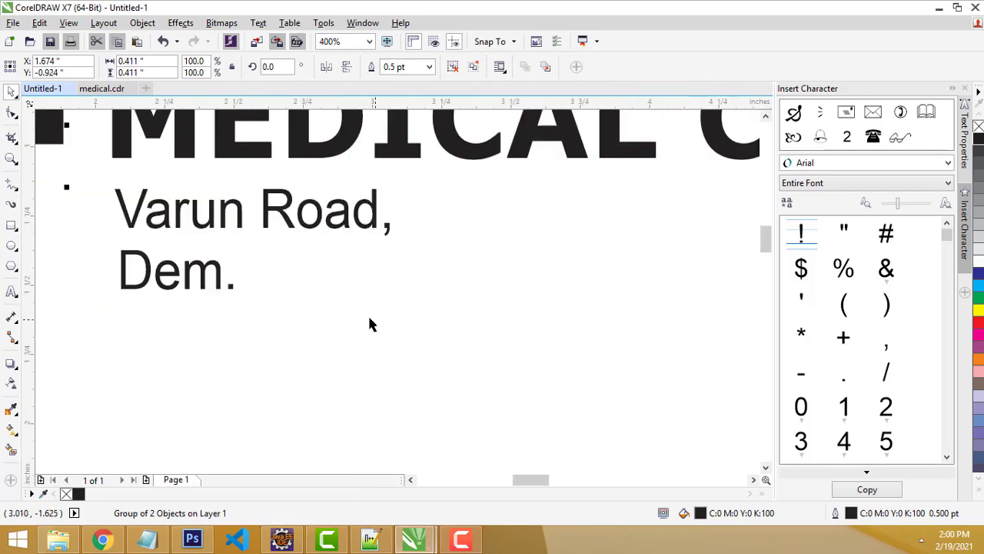
scroll(236, 242, down, 2)
scroll(174, 183, up, 1)
drag(186, 225, 186, 218)
click(323, 325)
scroll(310, 324, down, 1)
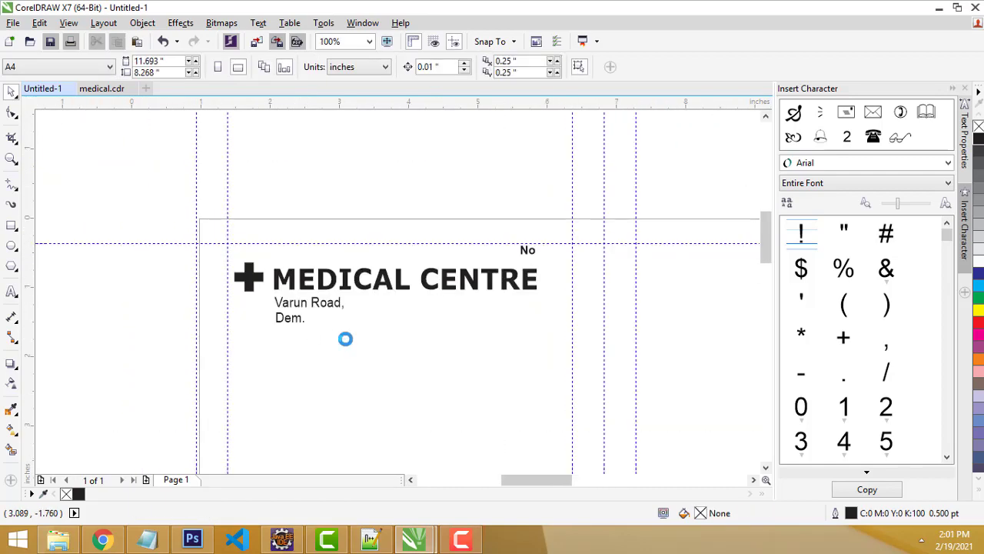
scroll(345, 338, up, 1)
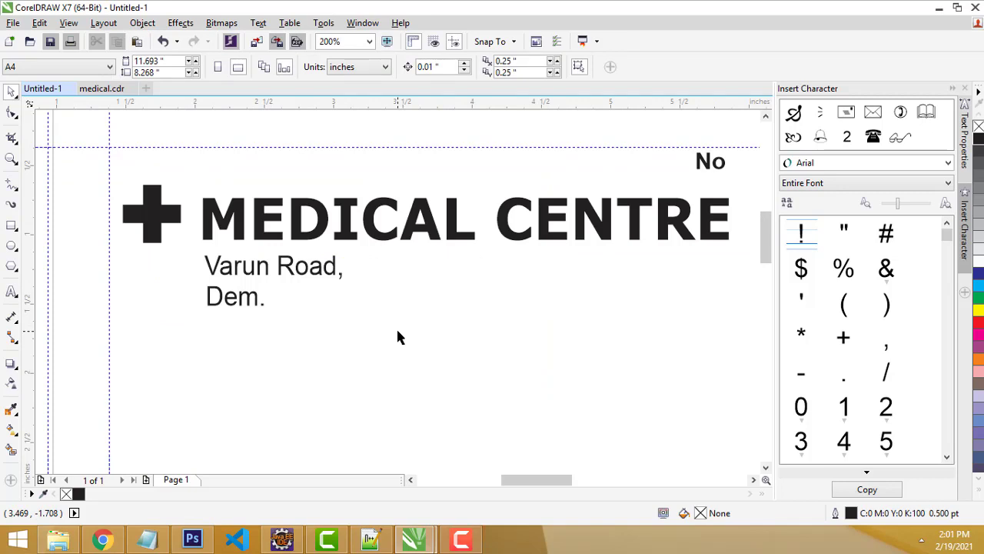
click(152, 216)
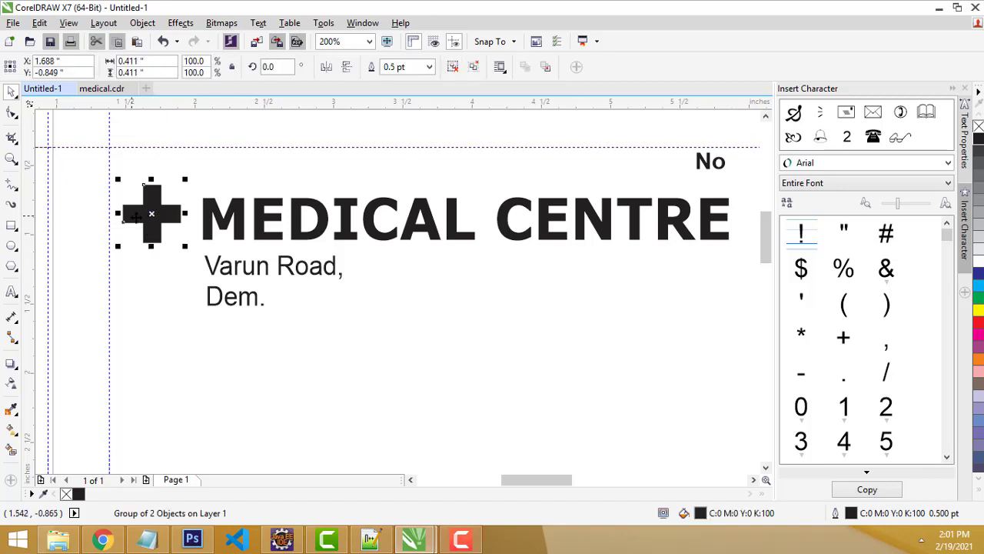
drag(136, 216, 189, 380)
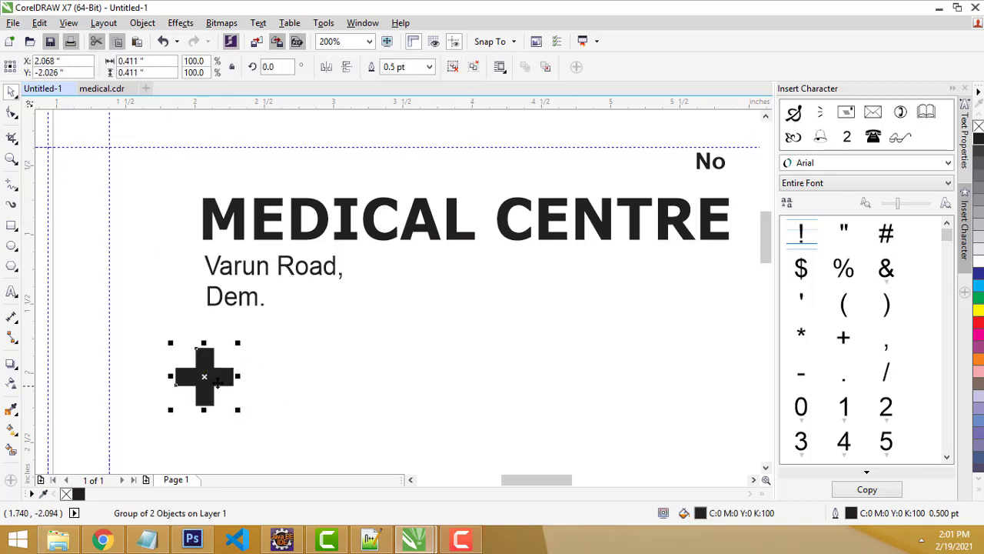
key(ctrl+z)
scroll(348, 313, down, 2)
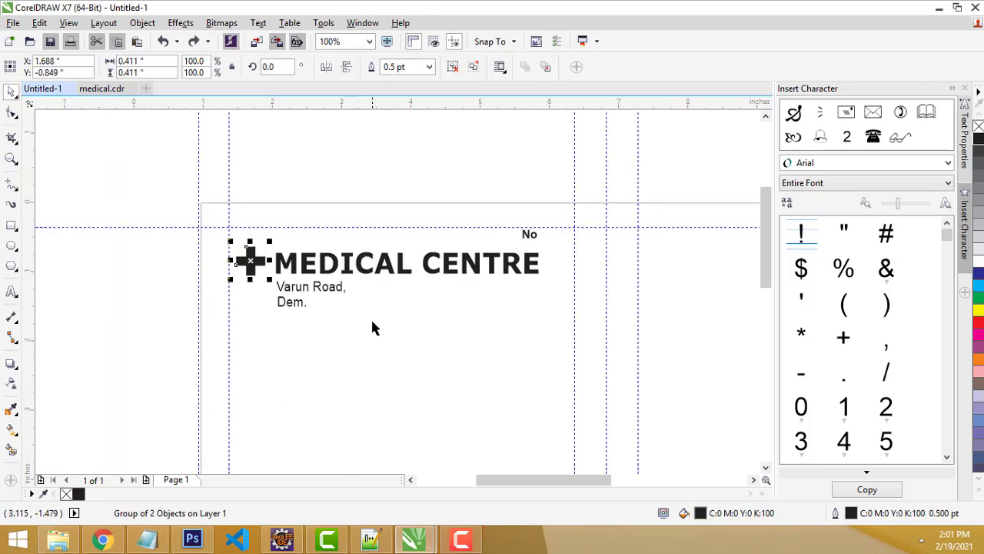
- Check the font and size of the address lines, the MEDICAL CENTRE heading, and the left receipt's Date line in medical.cdr
click(300, 296)
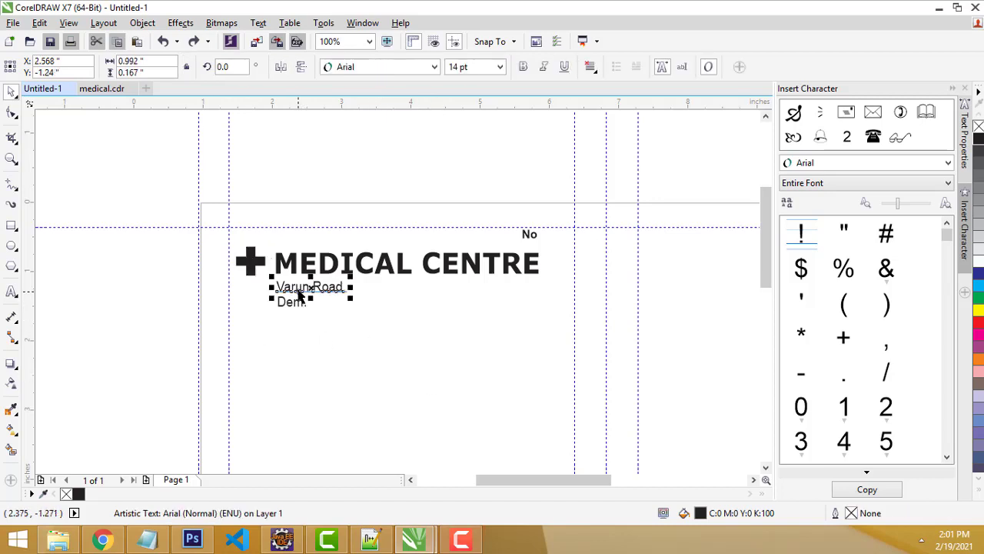
click(293, 303)
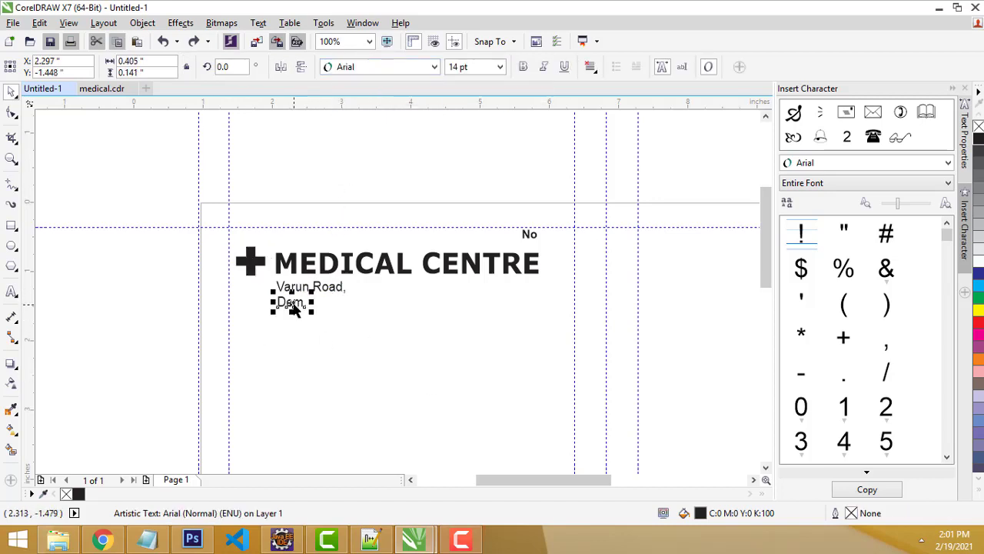
click(362, 263)
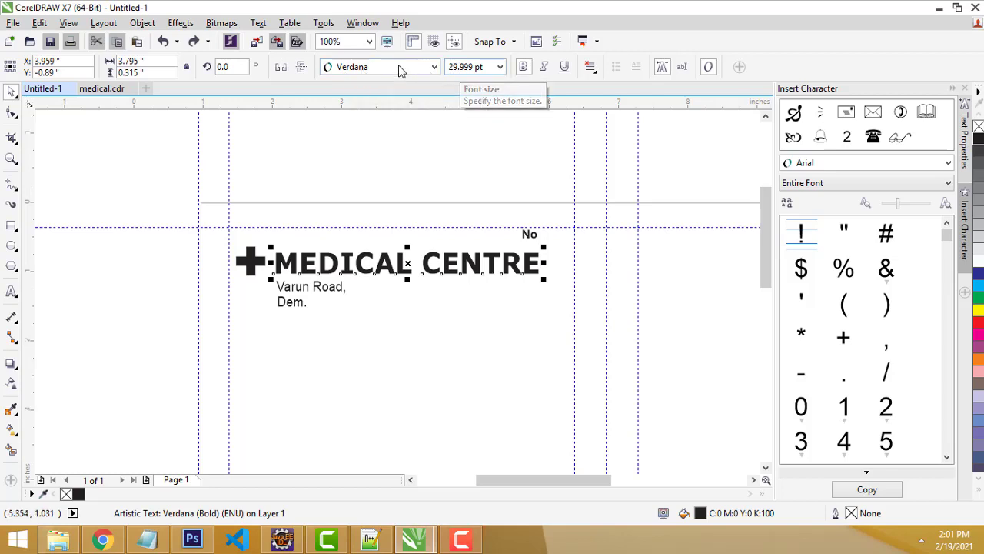
drag(771, 220, 774, 240)
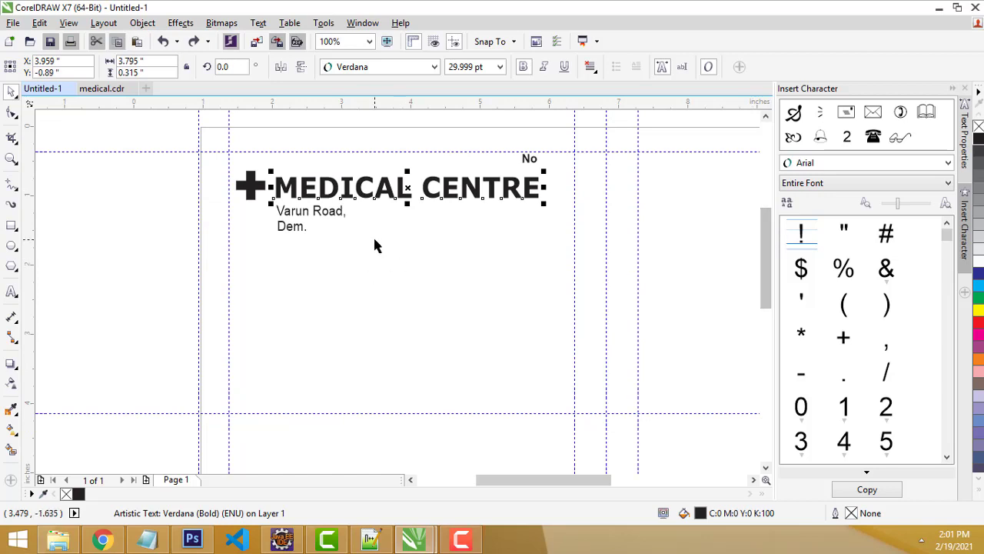
click(101, 88)
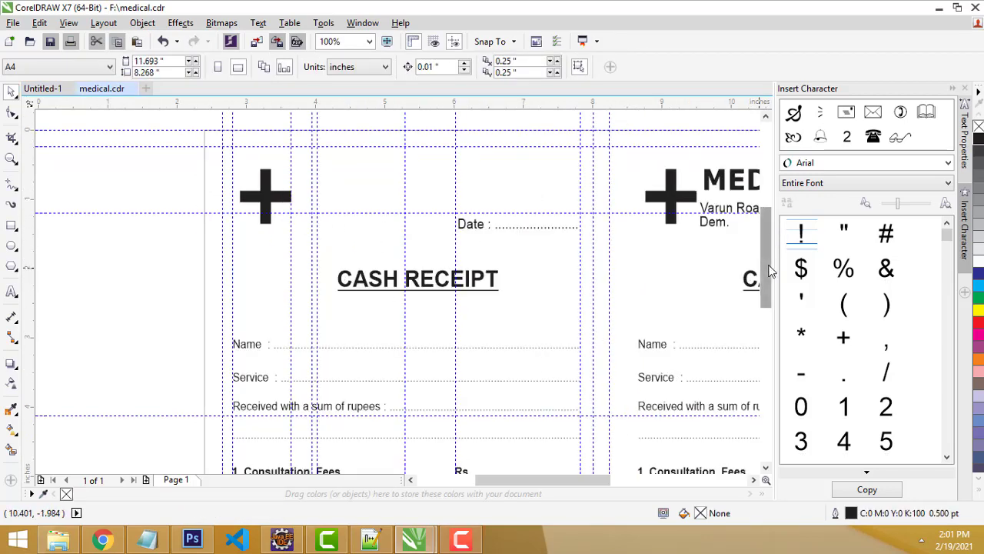
drag(767, 262, 767, 281)
click(469, 158)
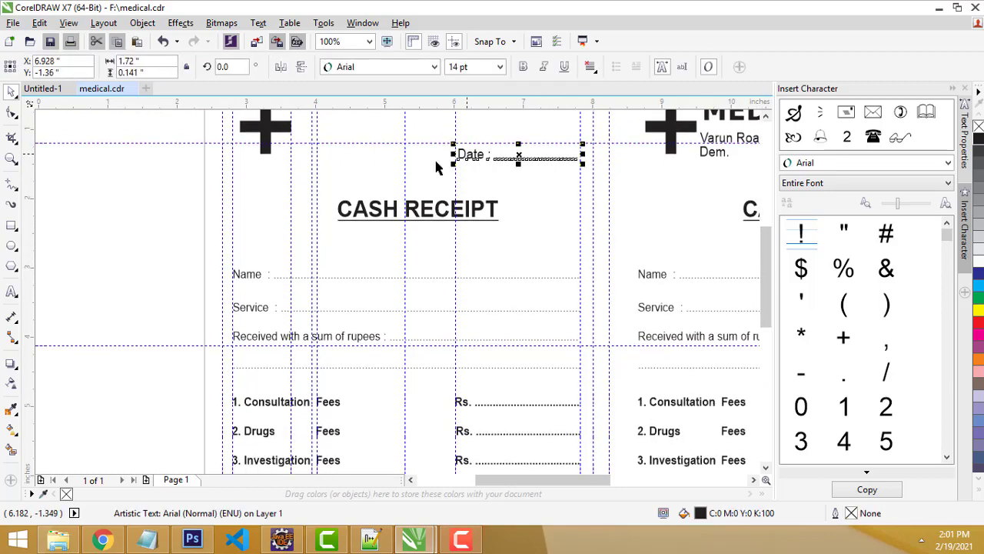
mouse_move(102, 89)
mouse_down()
mouse_move(165, 116)
mouse_move(169, 131)
mouse_move(115, 89)
mouse_move(127, 90)
mouse_up()
click(43, 89)
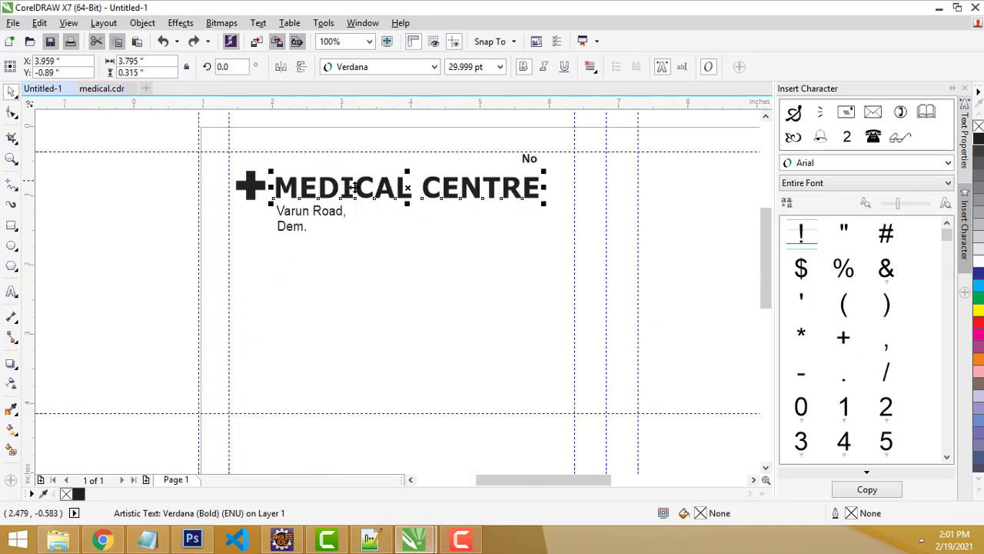
- Add artistic text "Date : ................" in Untitled-1 below the MEDICAL CENTRE heading, with its dots ending at the receipt's inner margin guideline
click(11, 291)
scroll(552, 228, up, 1)
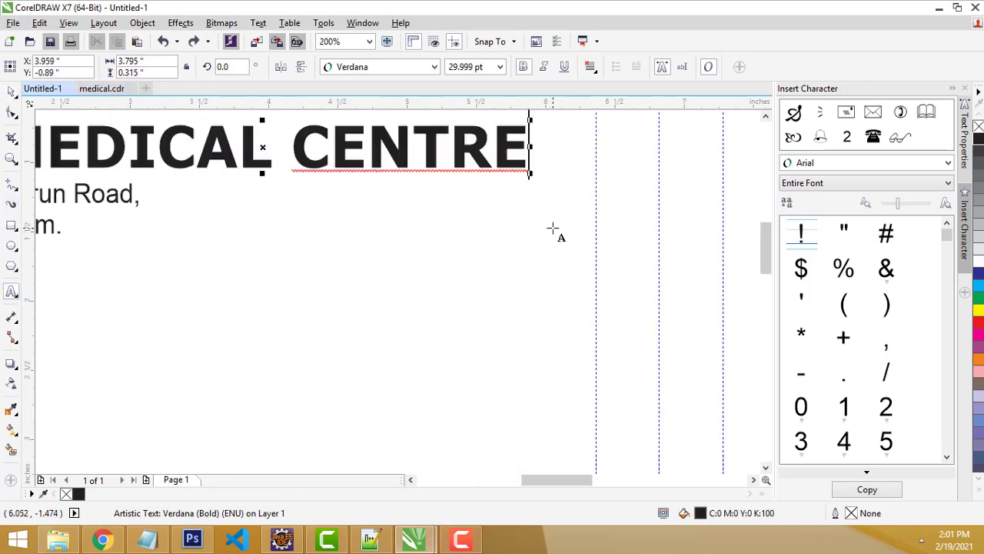
click(395, 242)
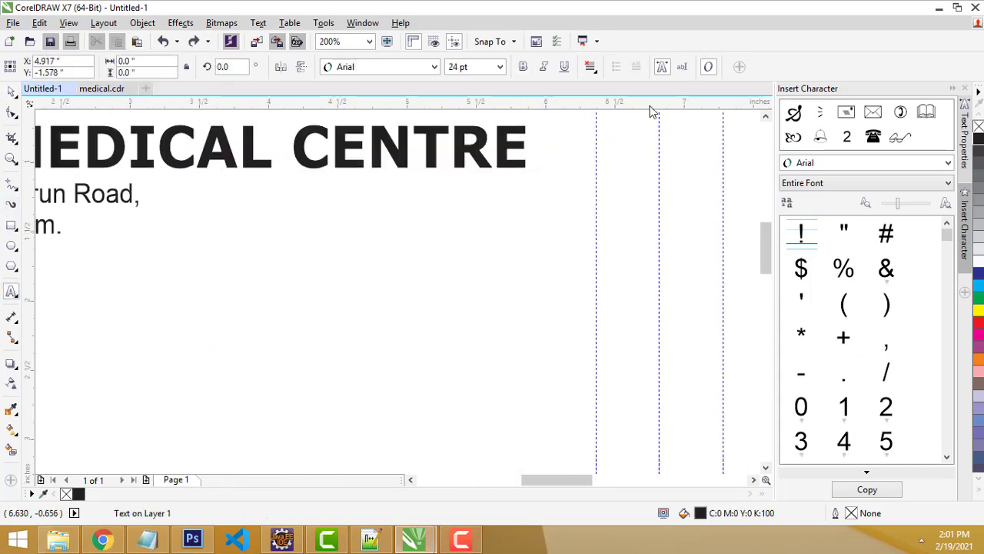
text(Date : ................)
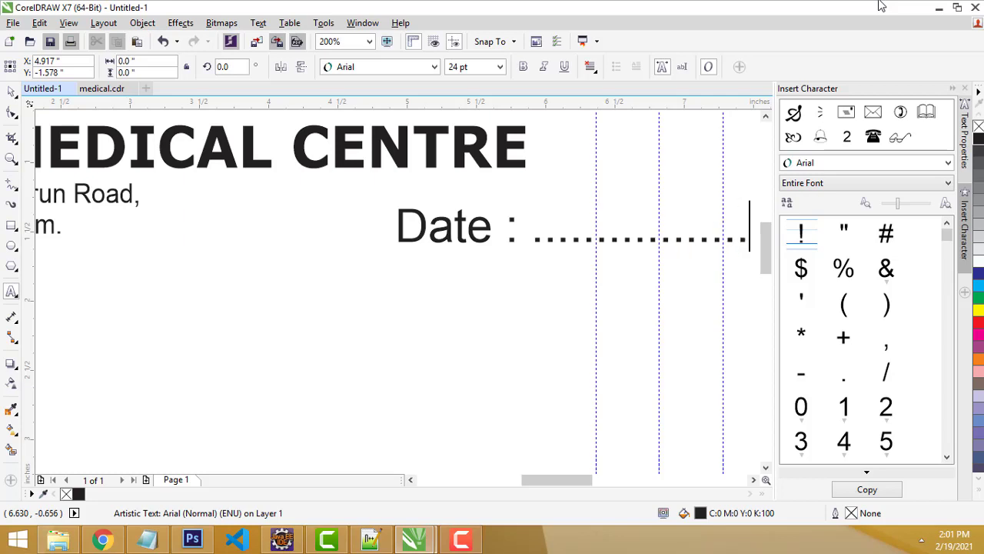
click(11, 91)
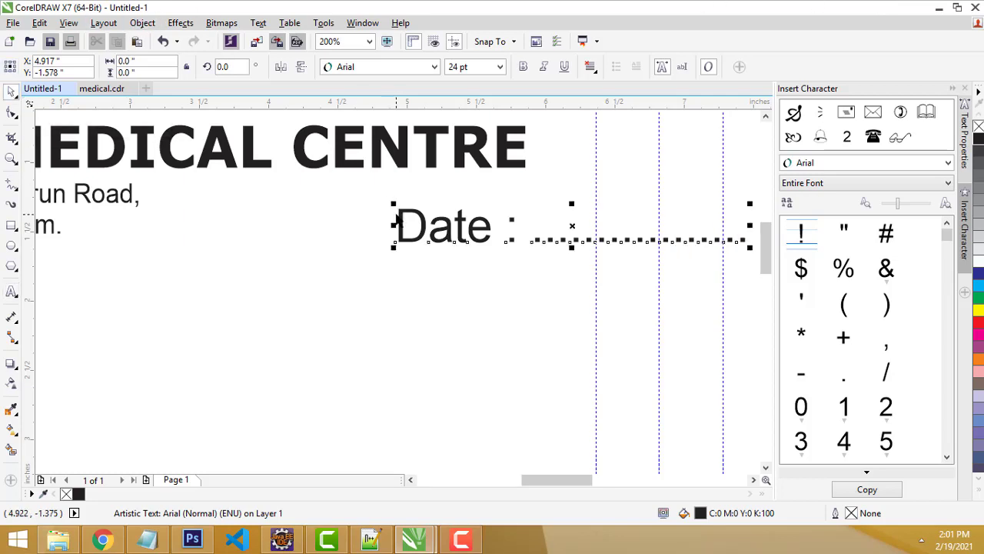
drag(396, 220, 242, 240)
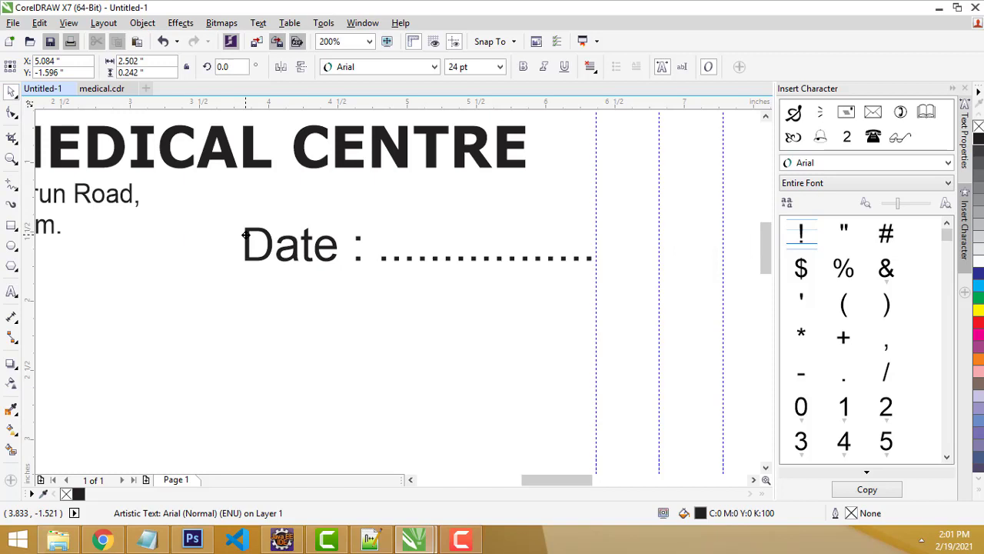
- Set the Date text to 12 pt Arial and move it toward the end of the MEDICAL CENTRE heading
click(500, 66)
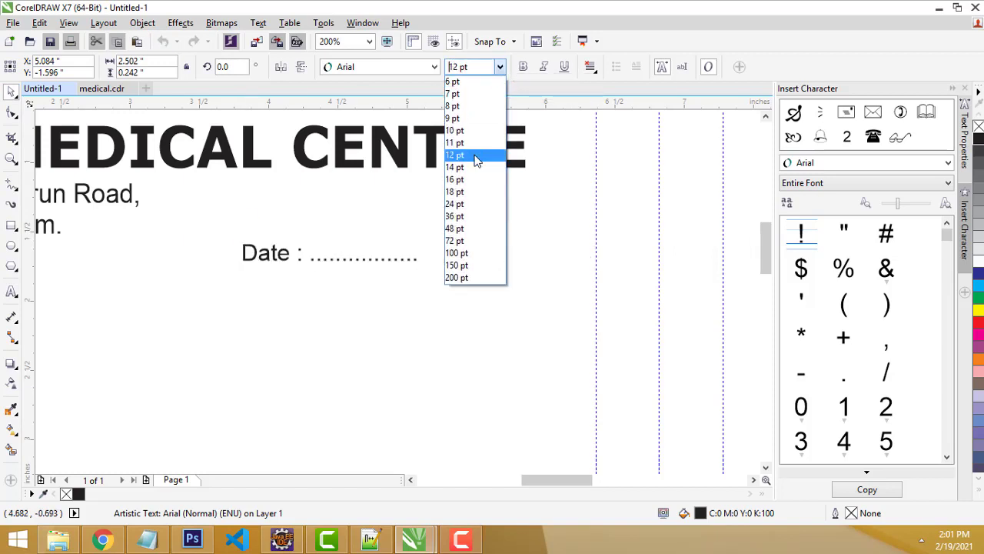
click(475, 156)
scroll(457, 220, down, 2)
scroll(400, 231, up, 1)
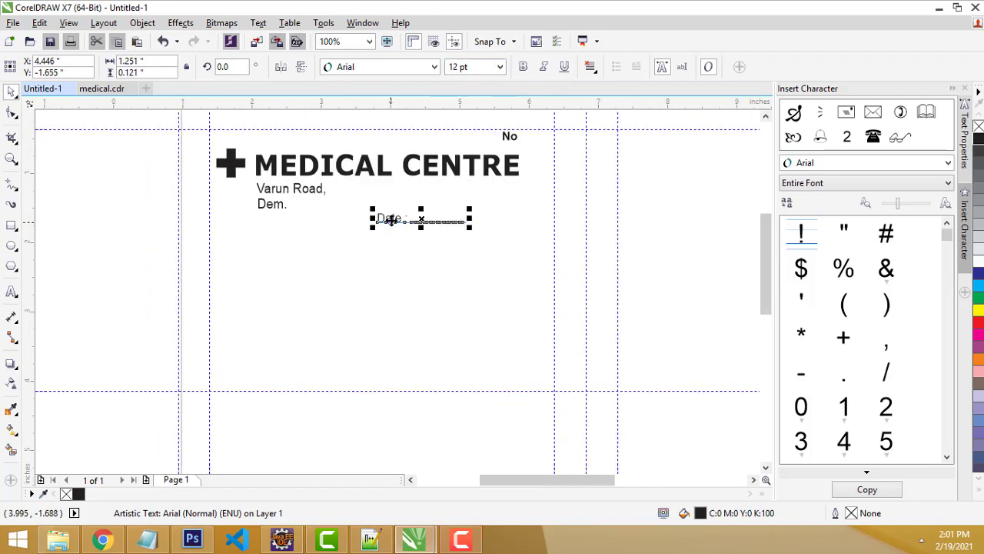
drag(391, 220, 427, 218)
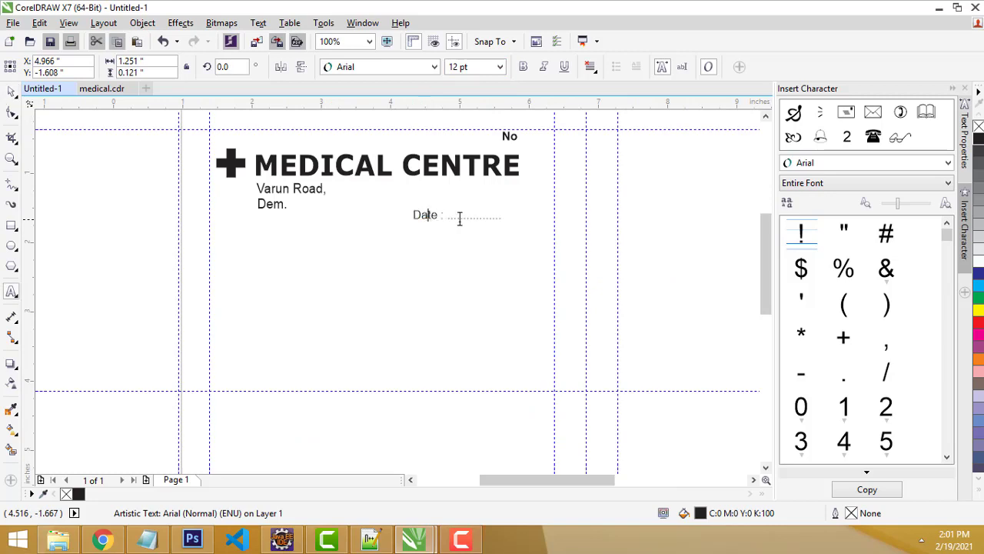
- Extend the Date line's dots to a text width of about 1.62 inches and place it ending at the inner margin guideline
click(459, 218)
click(12, 90)
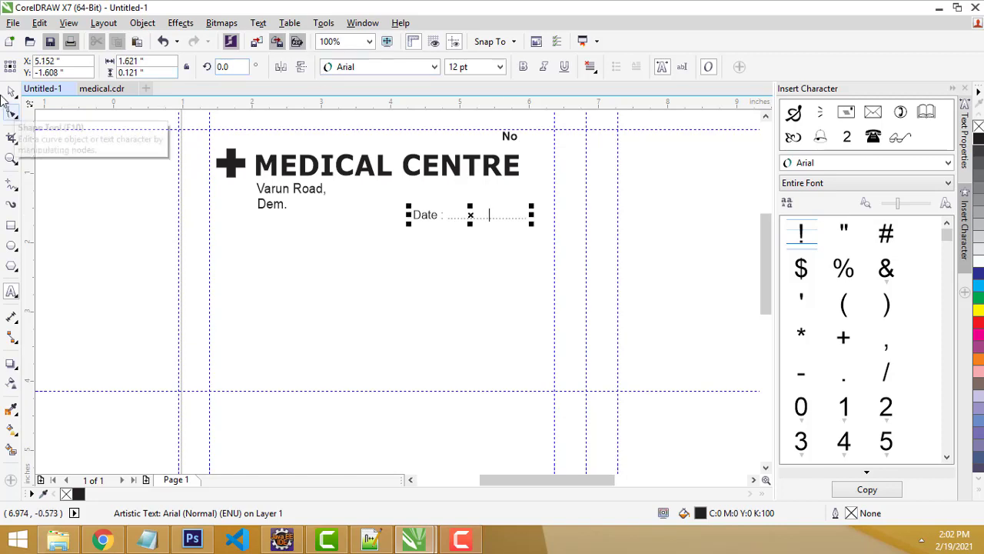
drag(424, 214, 452, 201)
click(493, 261)
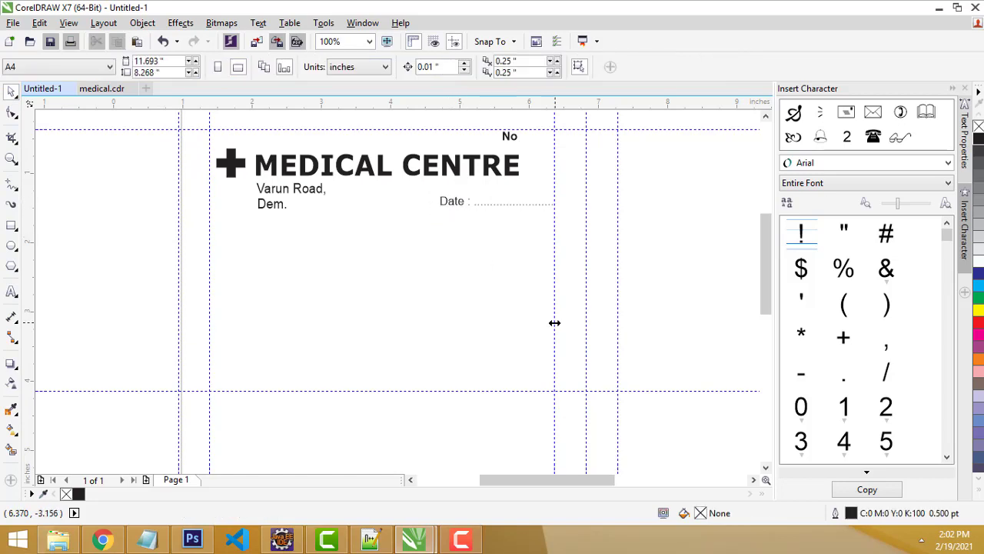
- Move the CASH RECEIPT title from medical.cdr into Untitled-1, centred below the address and Date lines
click(102, 88)
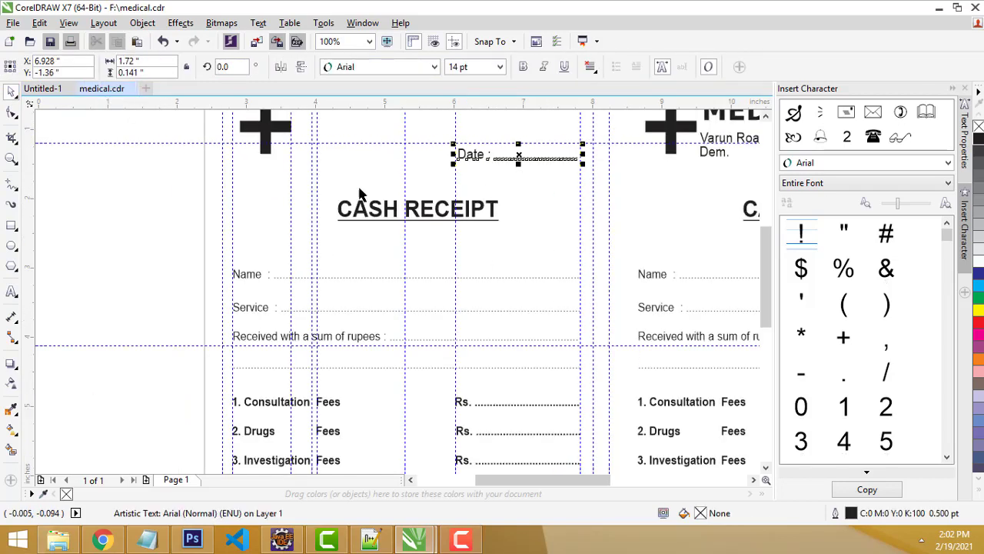
click(408, 213)
click(412, 214)
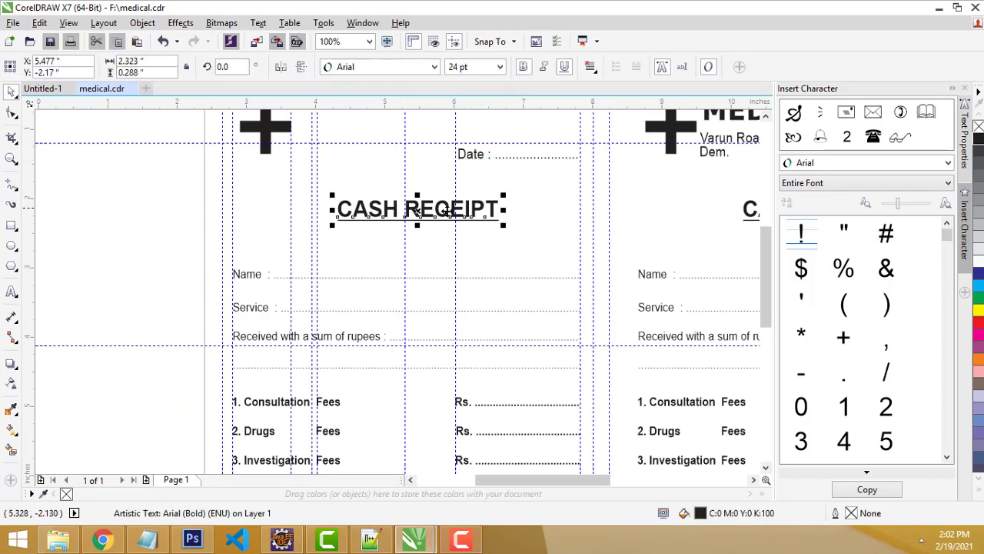
drag(100, 90, 426, 218)
drag(613, 320, 223, 229)
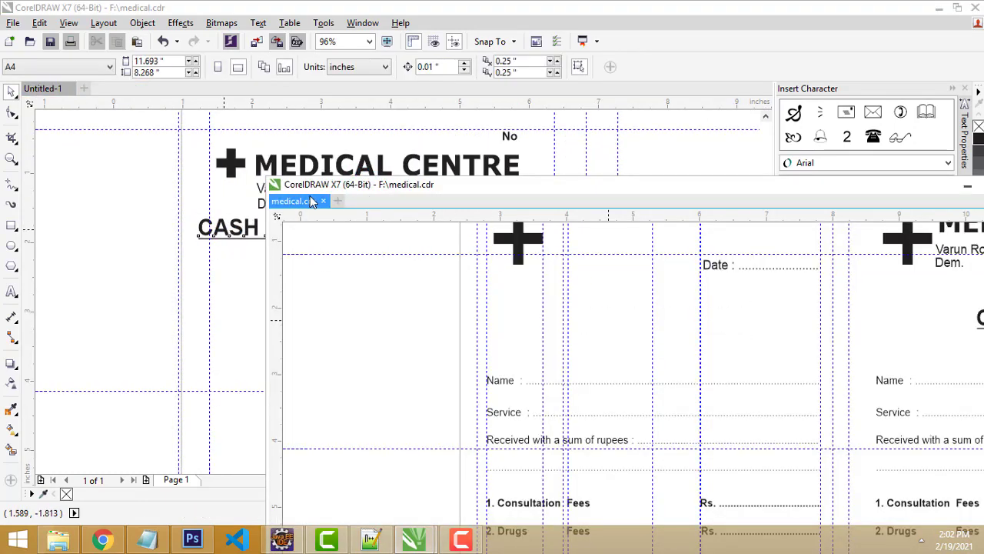
drag(422, 189, 669, 252)
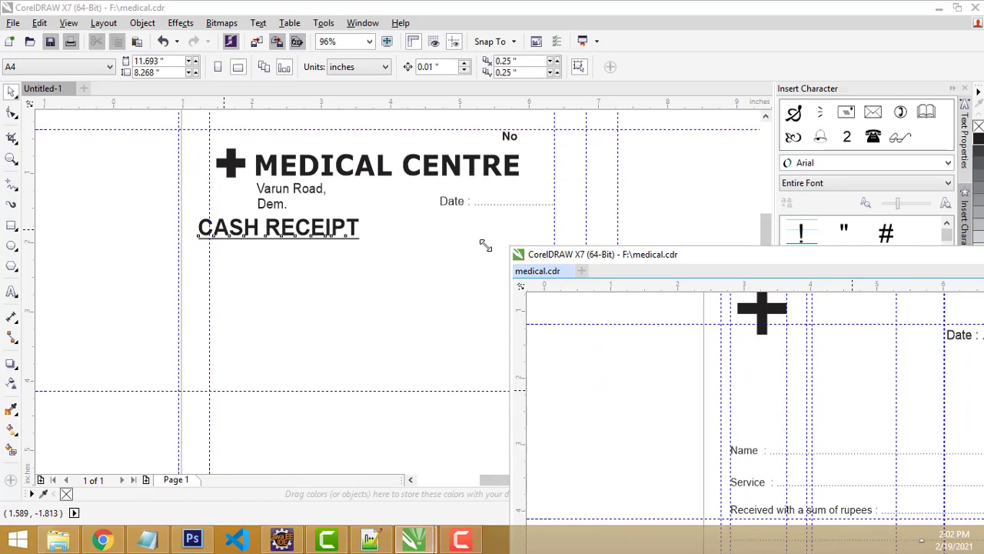
click(250, 239)
drag(250, 239, 351, 231)
- Switch bold and underline off and back on for the CASH RECEIPT title
click(564, 68)
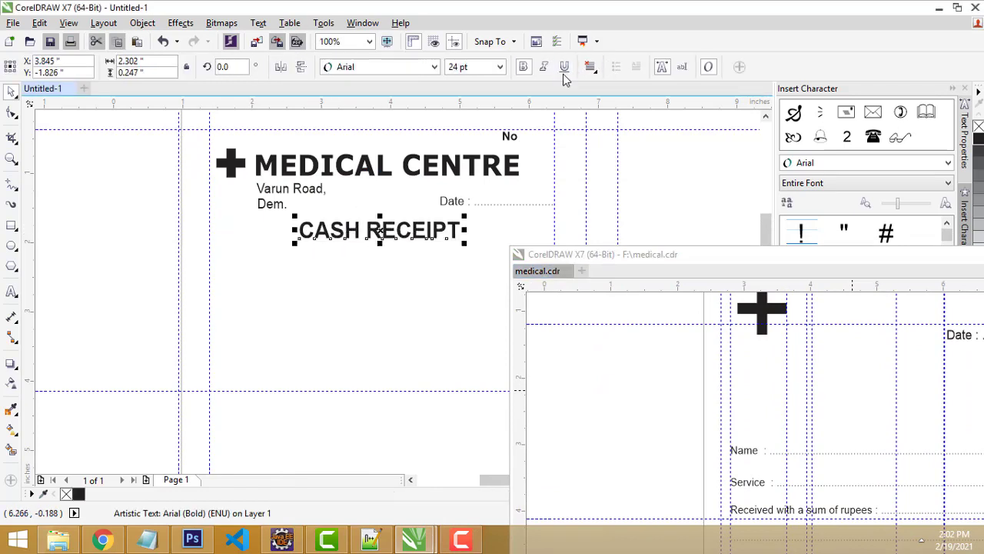
click(524, 69)
click(524, 69)
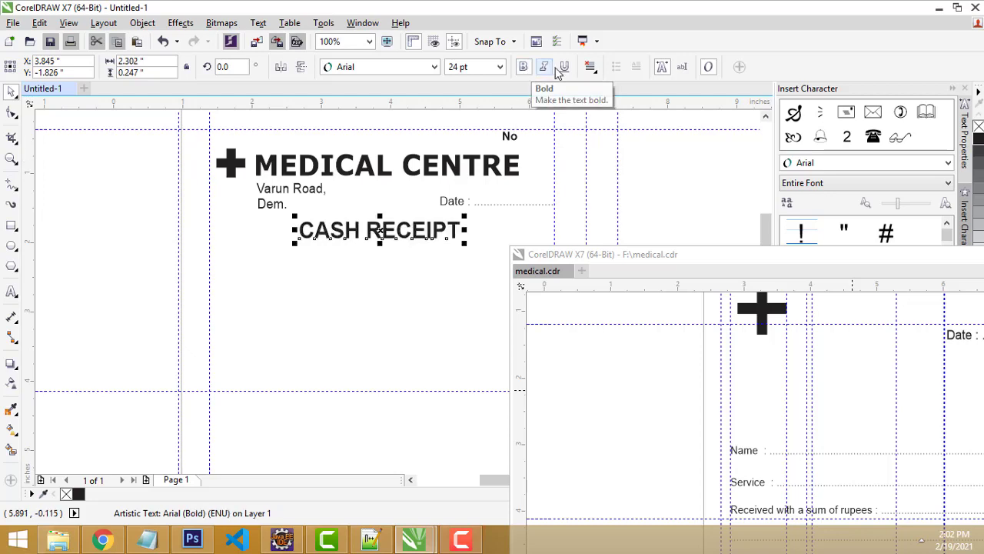
click(563, 68)
click(353, 326)
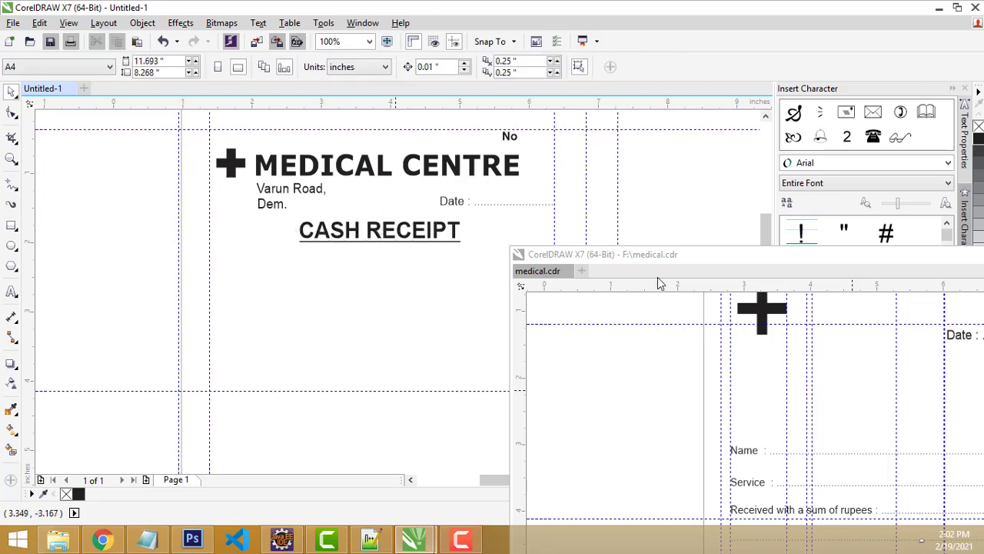
- Move the left receipt's Name, Service and Received with a sum of rupees lines from medical.cdr into Untitled-1 below the title
mouse_move(709, 269)
mouse_down()
mouse_move(422, 85)
mouse_move(356, 95)
mouse_move(389, 100)
mouse_up()
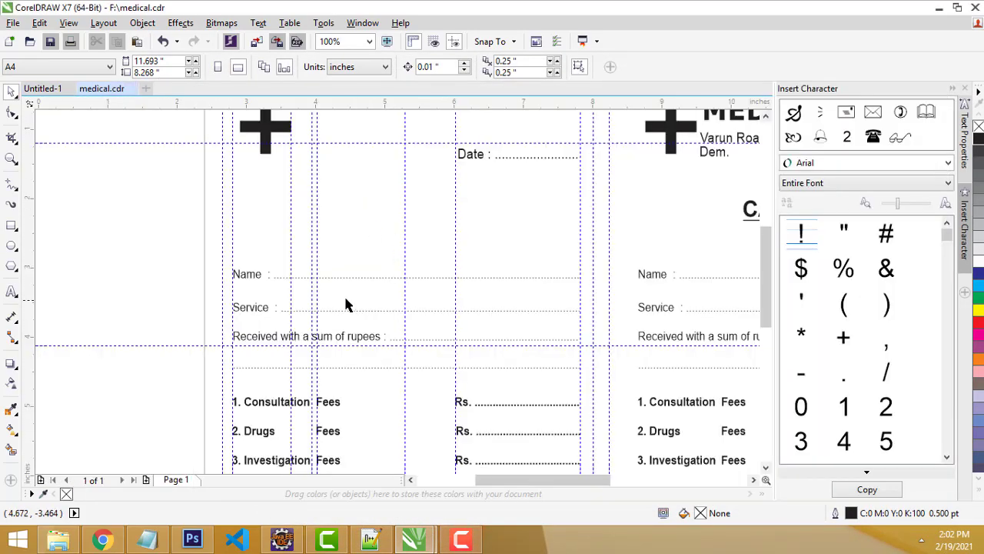
drag(213, 242, 589, 351)
drag(106, 87, 538, 182)
drag(702, 353, 300, 308)
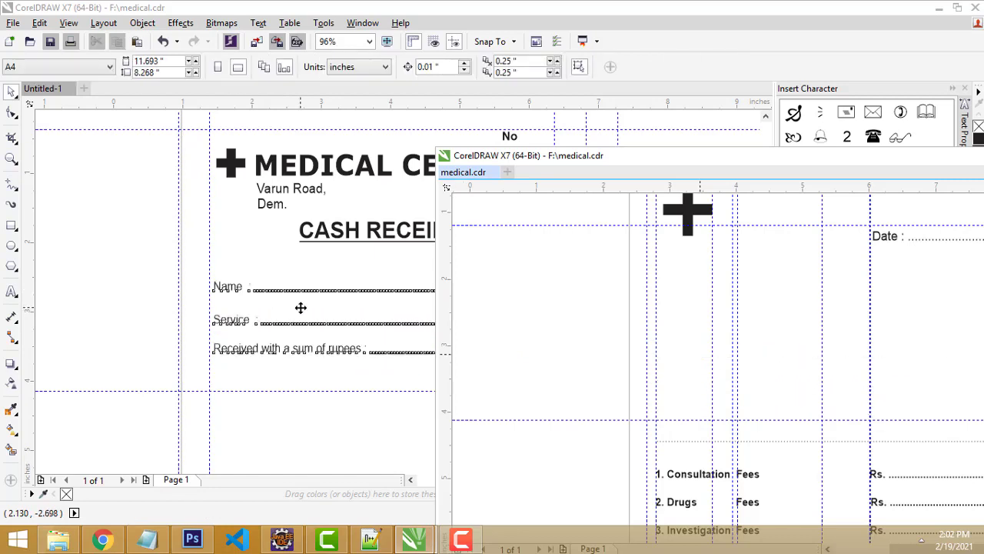
click(667, 145)
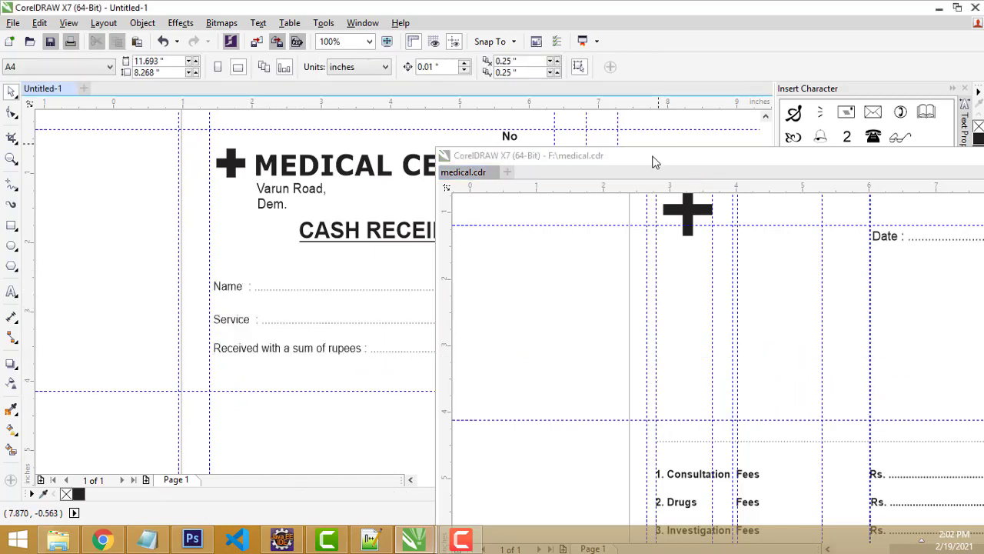
- Move the left receipt's Drugs, Investigation and Total rows and the doctor's signature block from medical.cdr into Untitled-1 below the Received line
drag(652, 161, 564, 38)
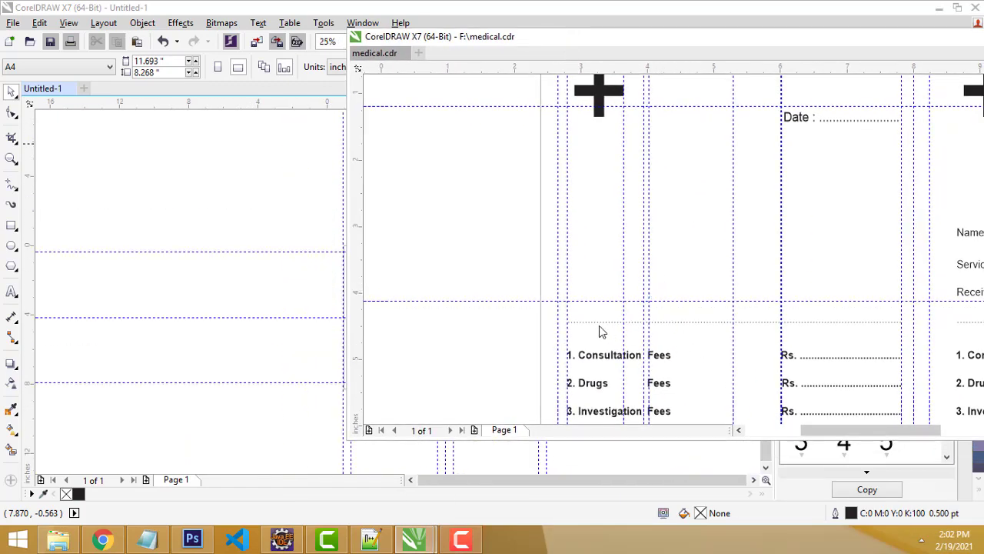
click(446, 286)
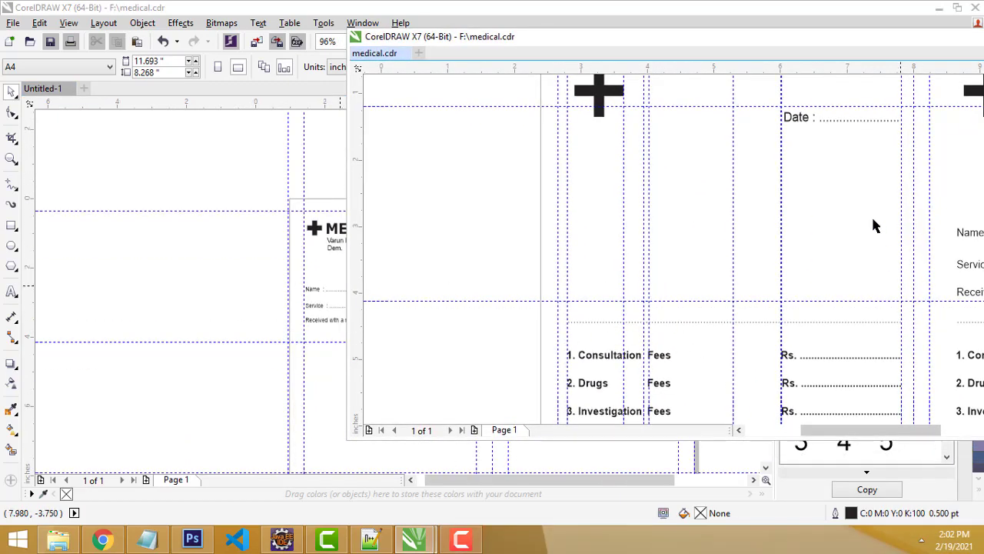
drag(688, 50, 459, 45)
drag(877, 217, 886, 317)
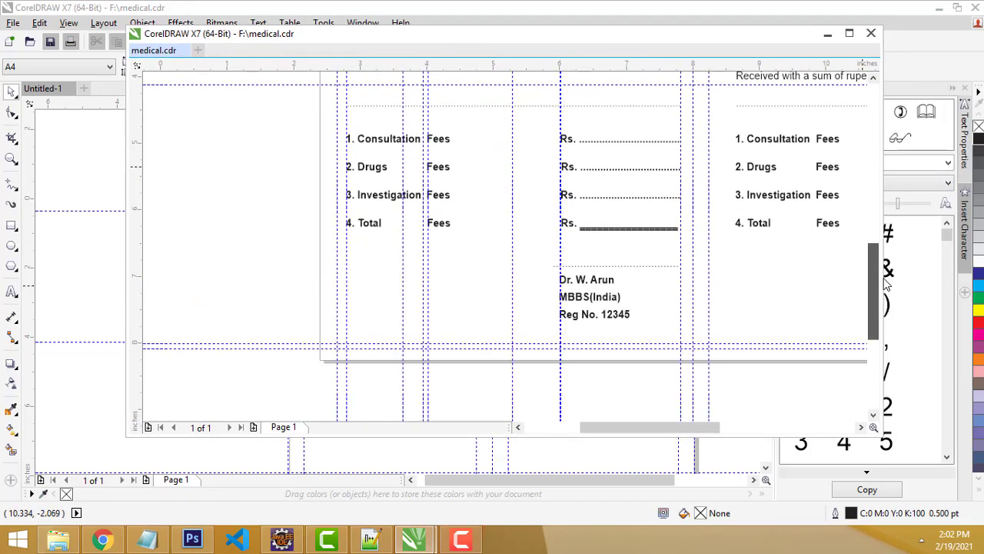
click(337, 121)
click(350, 220)
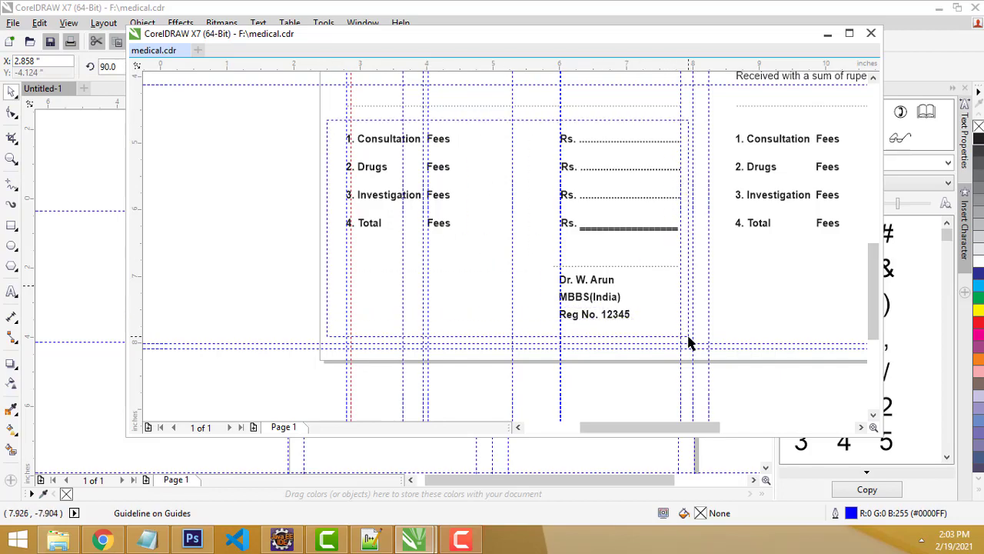
drag(679, 345, 509, 68)
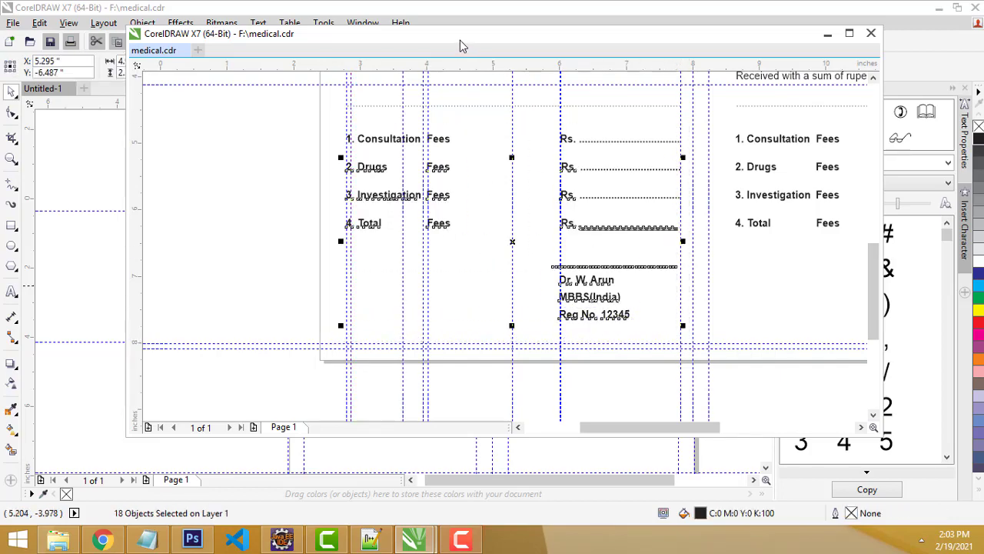
drag(460, 46, 718, 244)
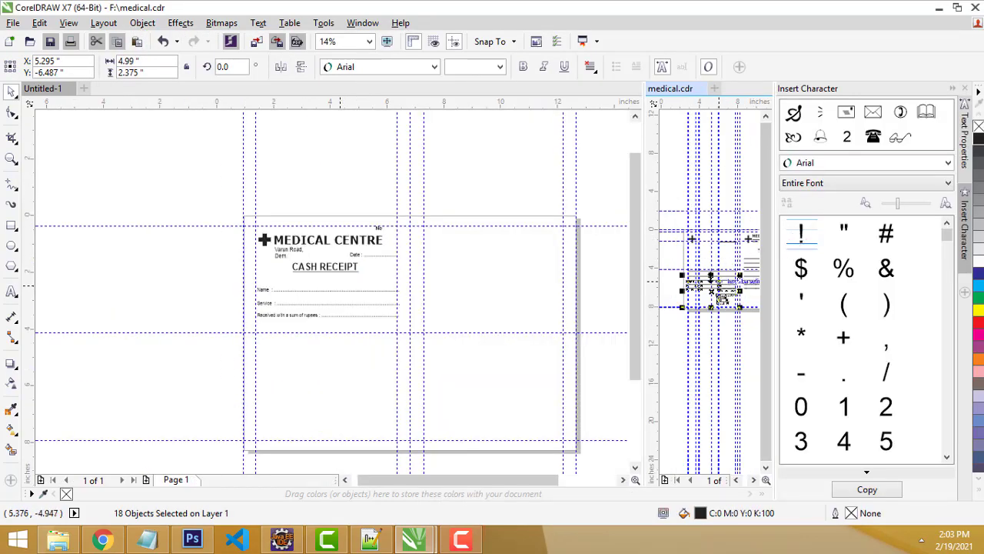
drag(722, 298, 359, 408)
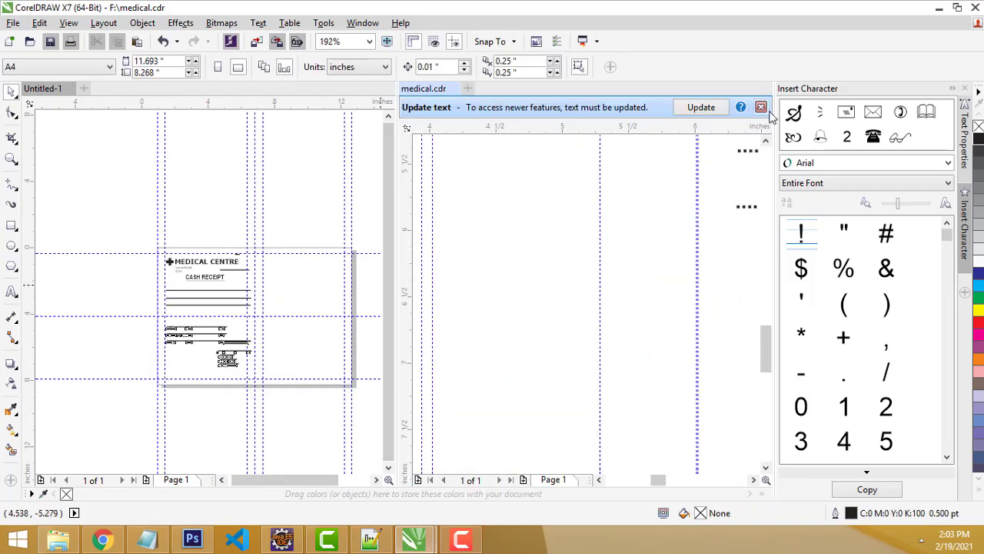
scroll(713, 224, down, 4)
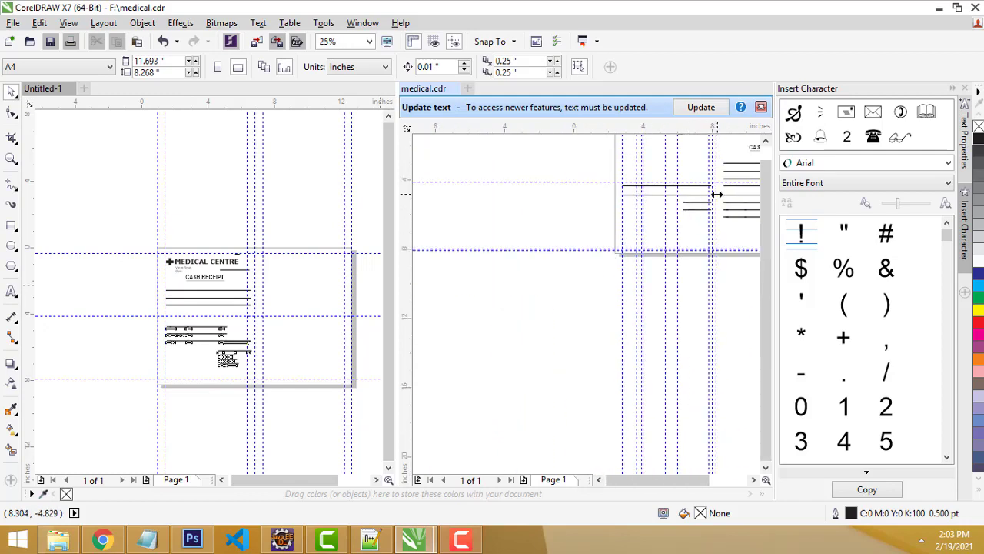
scroll(745, 181, up, 2)
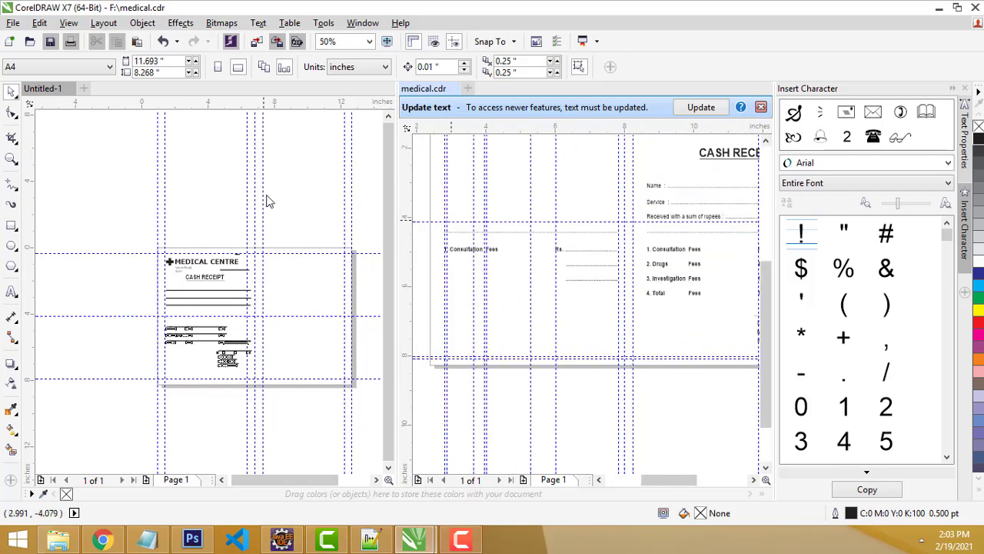
drag(428, 93, 83, 91)
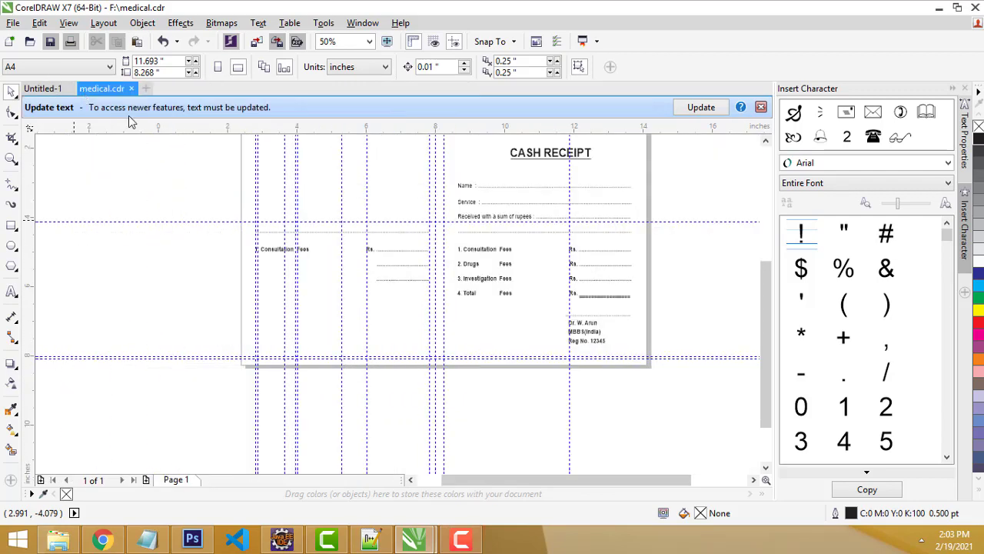
- Shift the Rs. column and the doctor's signature block in Untitled-1 so their lines end at the inner margin guideline
click(46, 90)
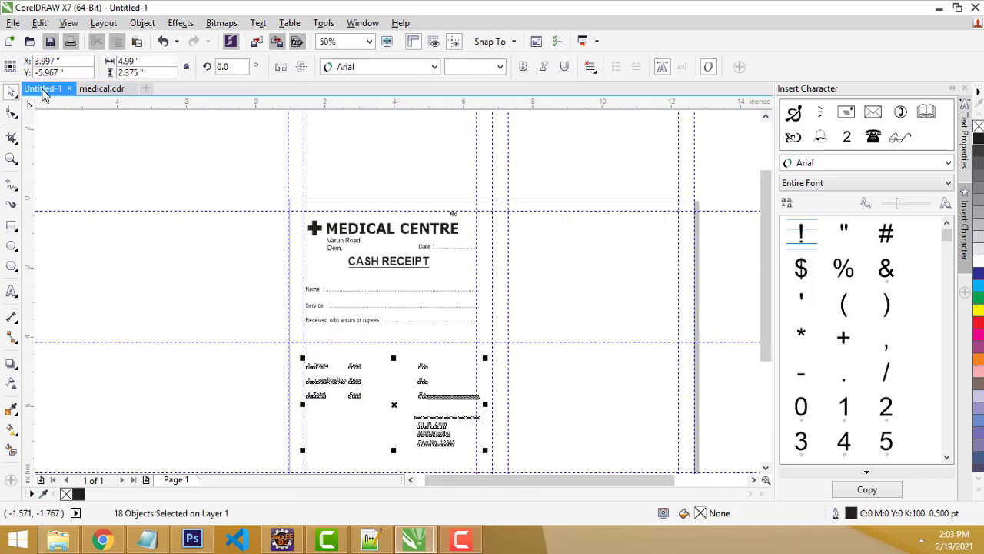
scroll(494, 430, down, 4)
scroll(494, 433, up, 4)
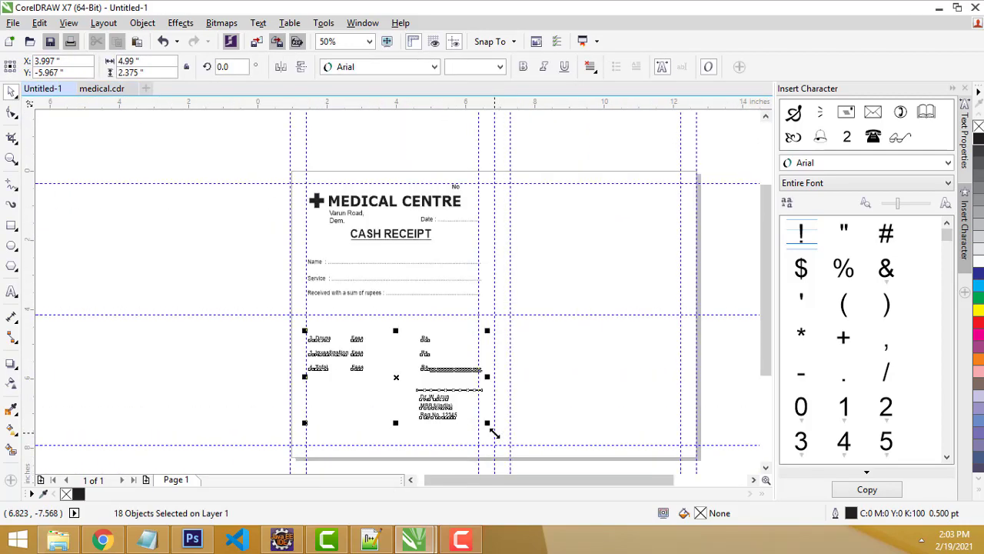
scroll(495, 433, up, 2)
click(539, 384)
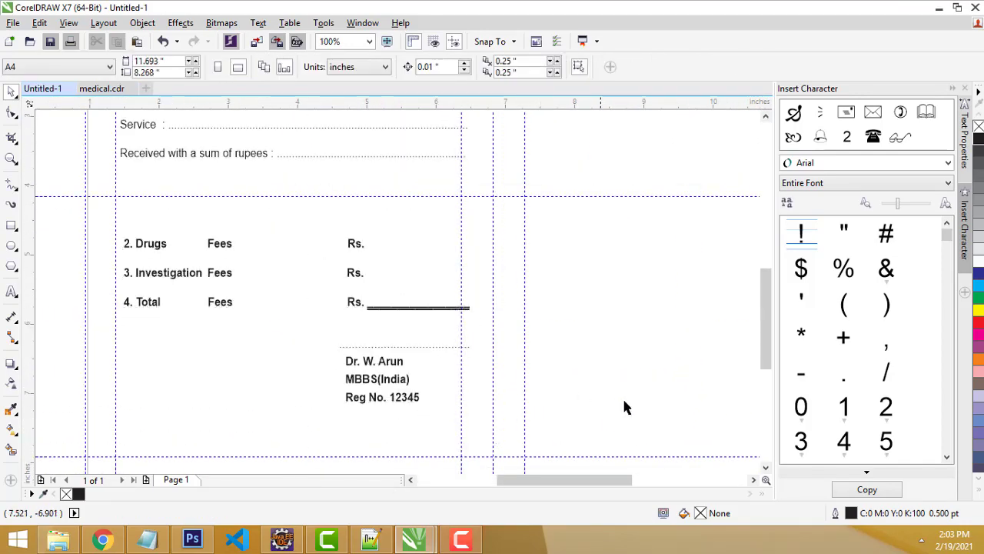
drag(327, 215, 543, 419)
mouse_move(367, 383)
mouse_down()
mouse_move(358, 384)
mouse_move(368, 383)
mouse_up()
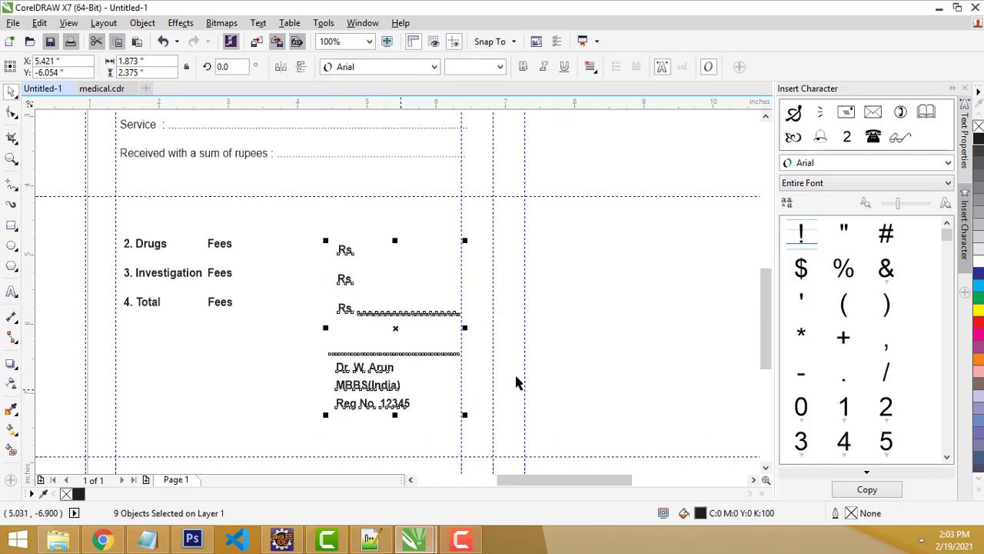
click(519, 363)
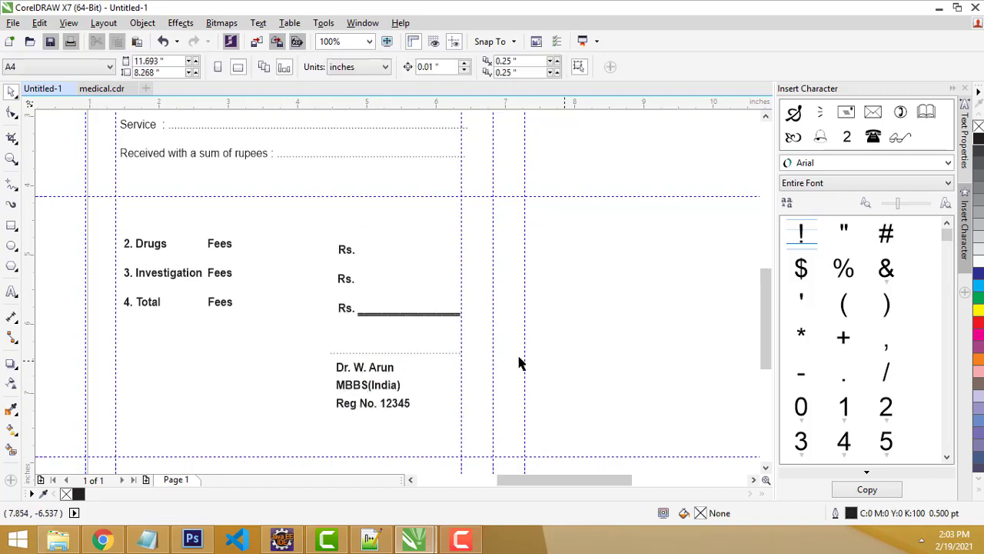
- Place solid blank lines after Rs. in the Drugs and Investigation rows, using the line from the Total row
click(369, 317)
drag(369, 317, 379, 283)
click(565, 289)
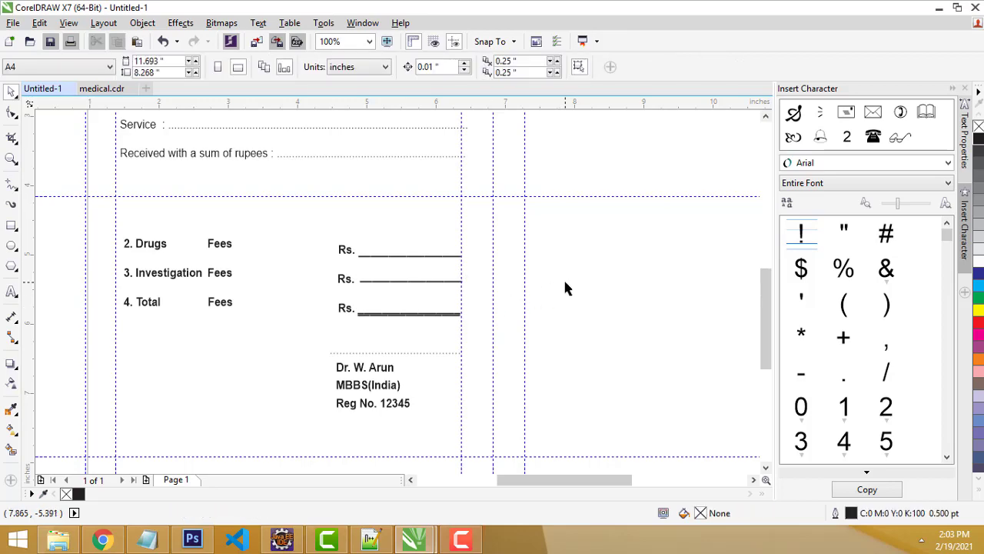
scroll(569, 290, down, 1)
scroll(575, 289, up, 1)
scroll(569, 289, down, 1)
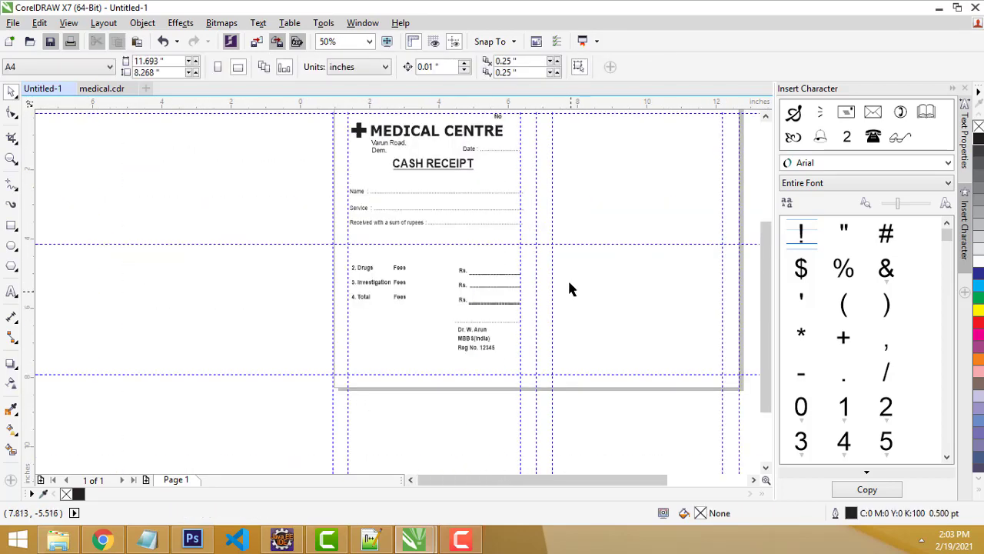
scroll(529, 230, up, 1)
click(391, 225)
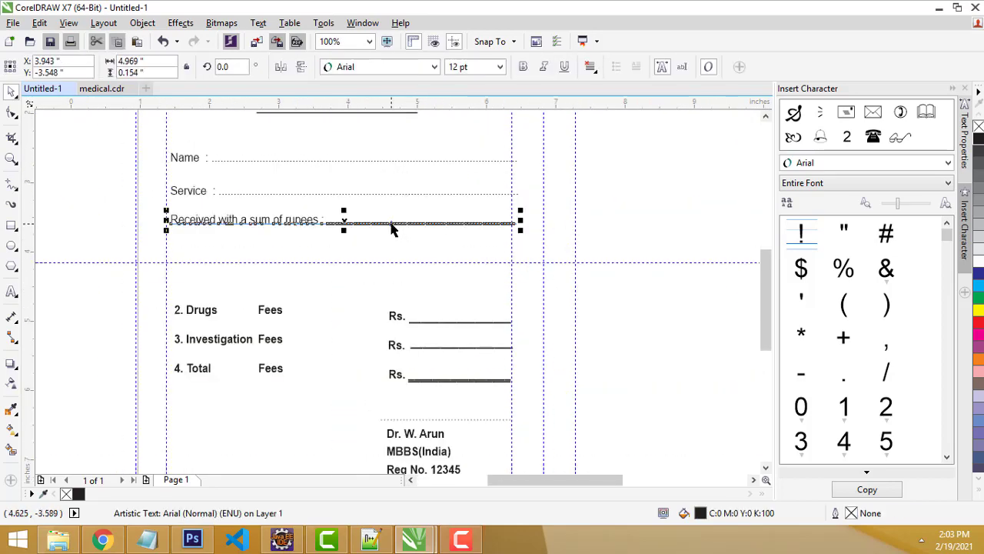
click(327, 254)
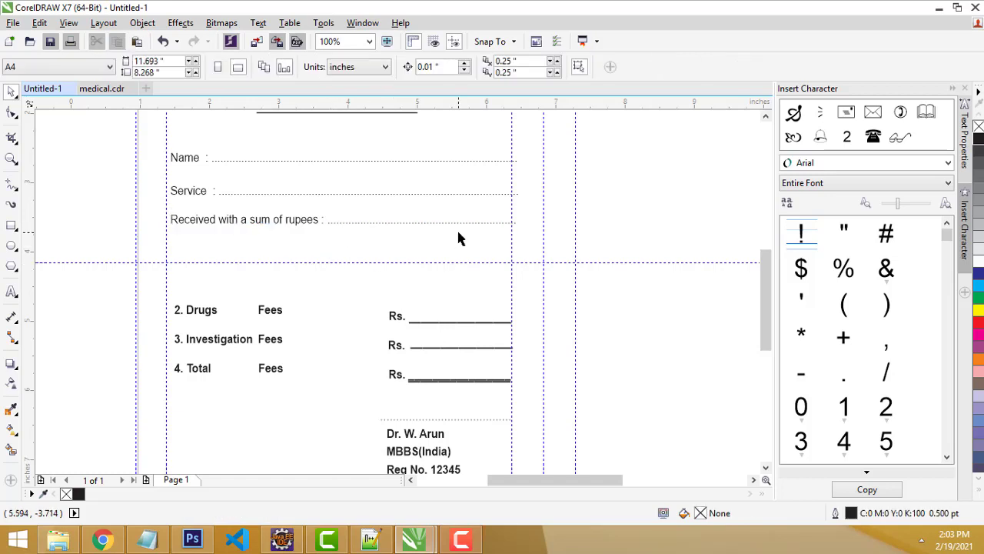
- Move the full-width dotted line from medical.cdr into Untitled-1 below the Received line, aligned between the receipt's margin guidelines
click(96, 88)
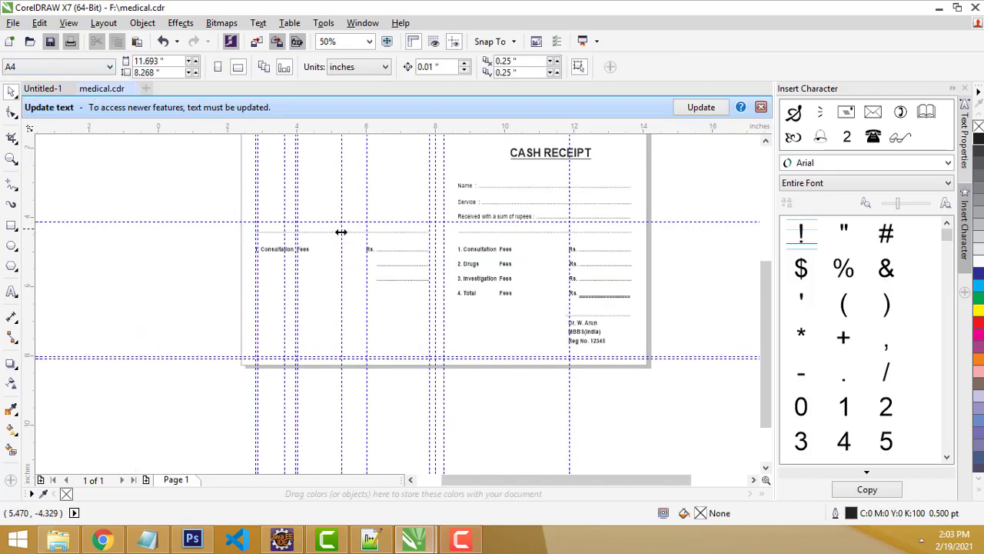
click(333, 231)
drag(117, 89, 471, 231)
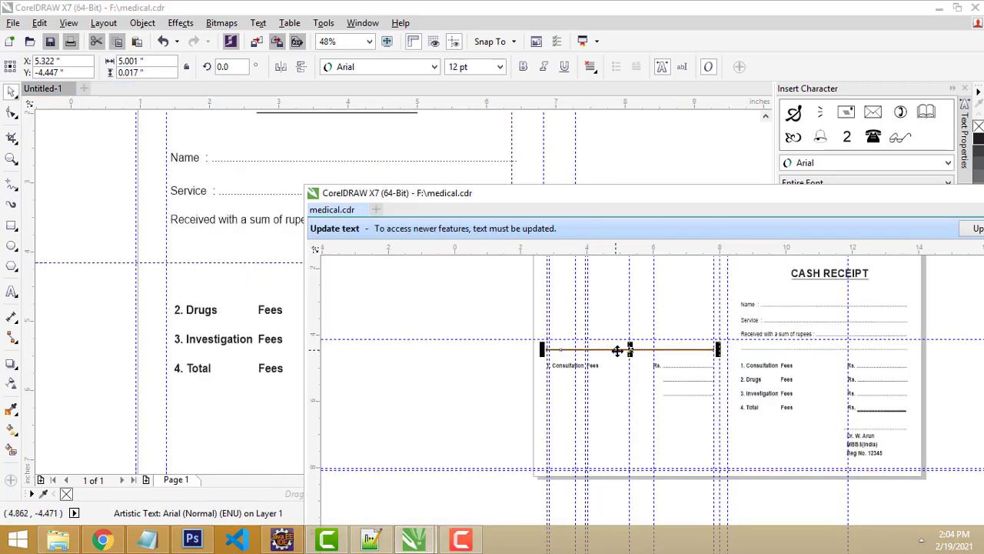
drag(629, 349, 338, 244)
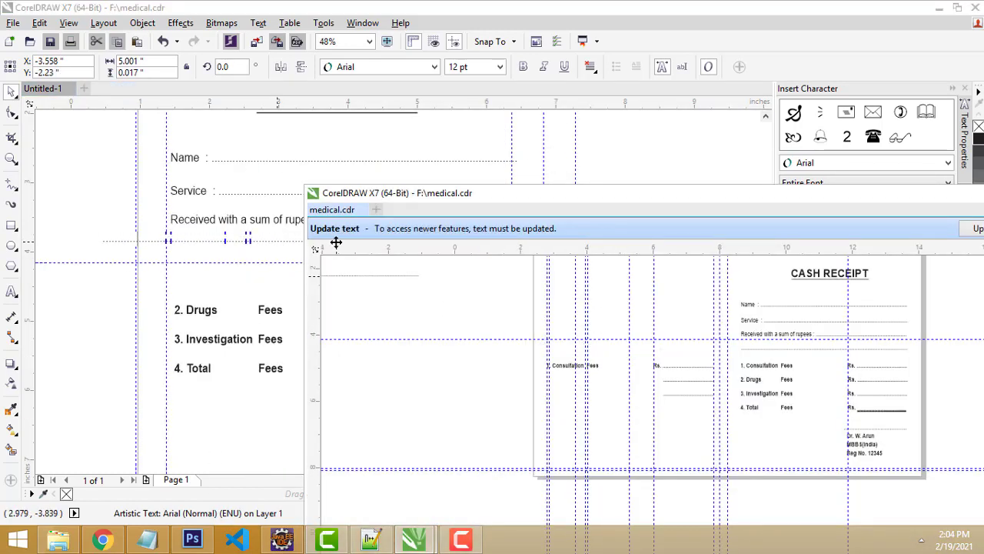
drag(849, 249, 212, 90)
click(40, 89)
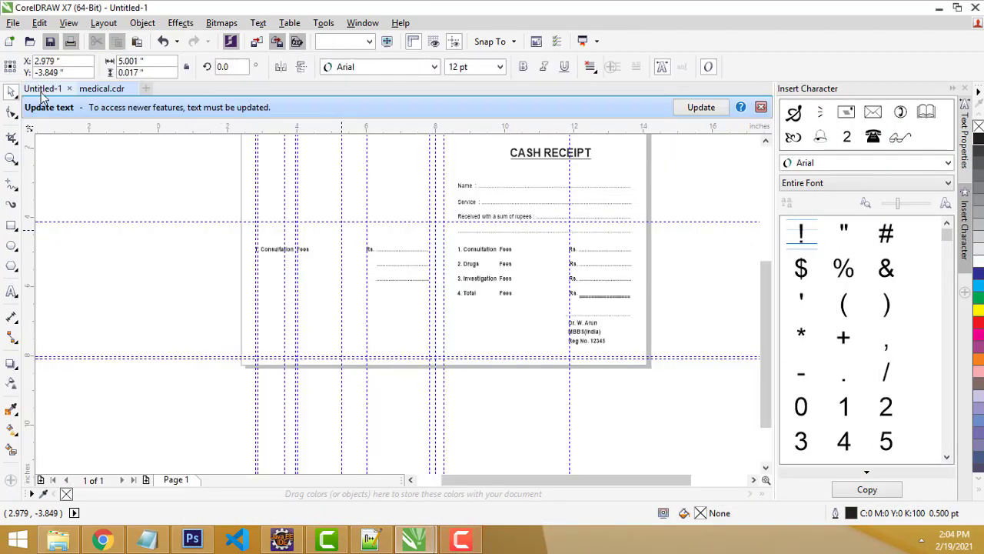
drag(189, 243, 249, 253)
click(625, 188)
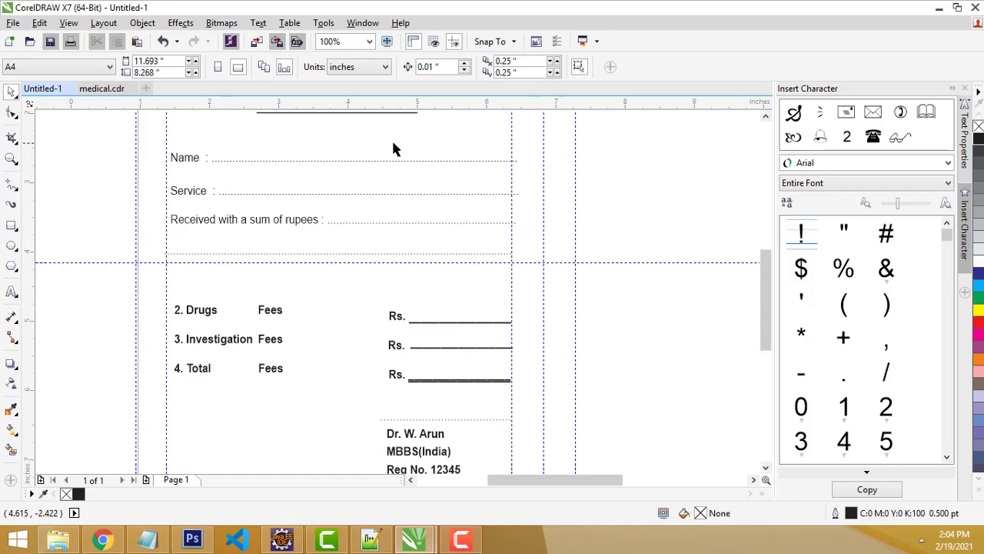
scroll(417, 146, down, 1)
scroll(417, 146, up, 1)
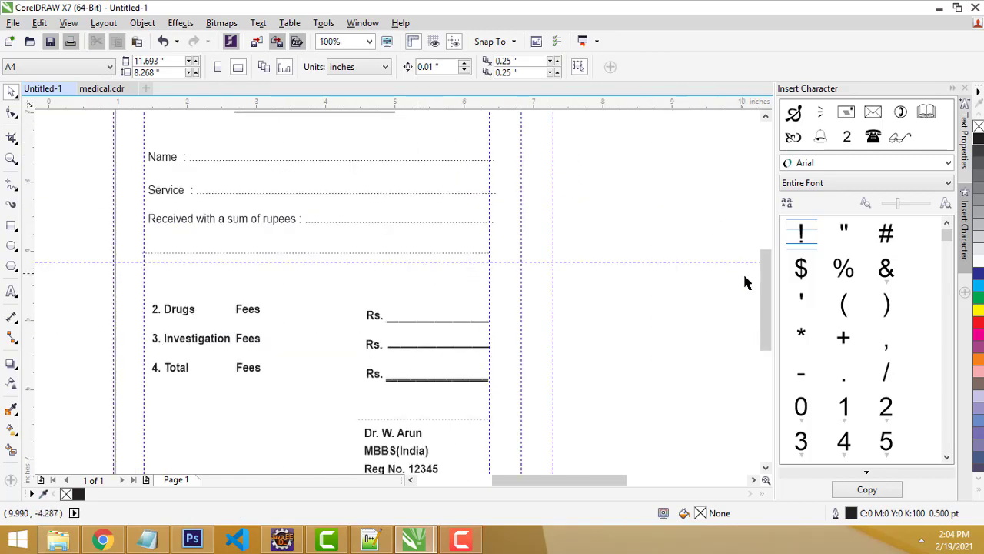
- Trim the excess dots from the Name and Service lines so they end at the inner margin guideline
drag(765, 282, 792, 241)
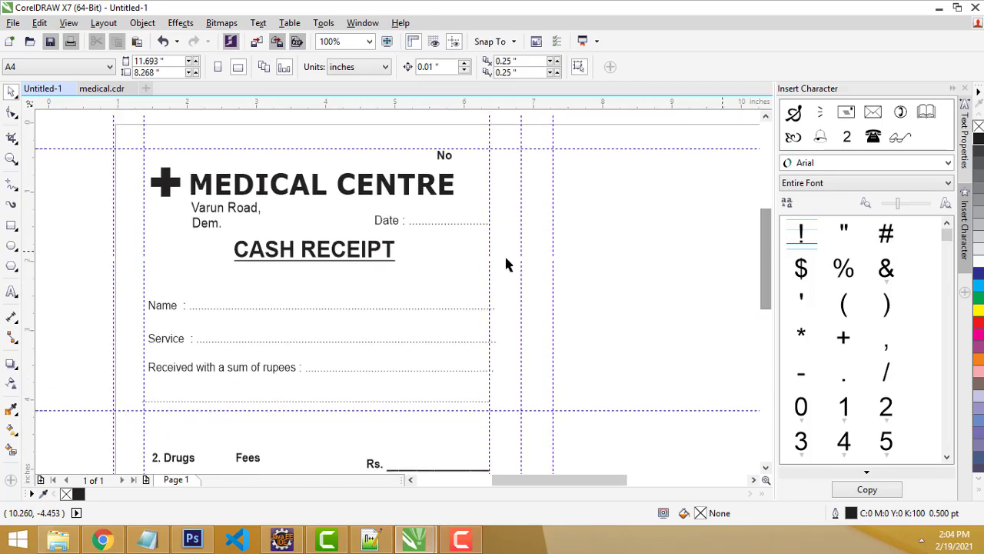
scroll(506, 263, up, 2)
key(F8)
click(566, 332)
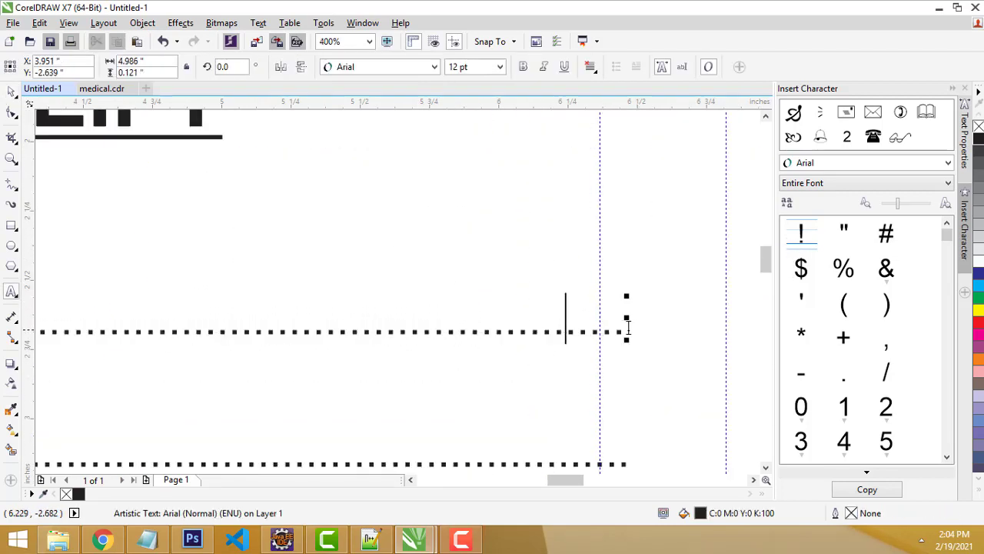
click(624, 328)
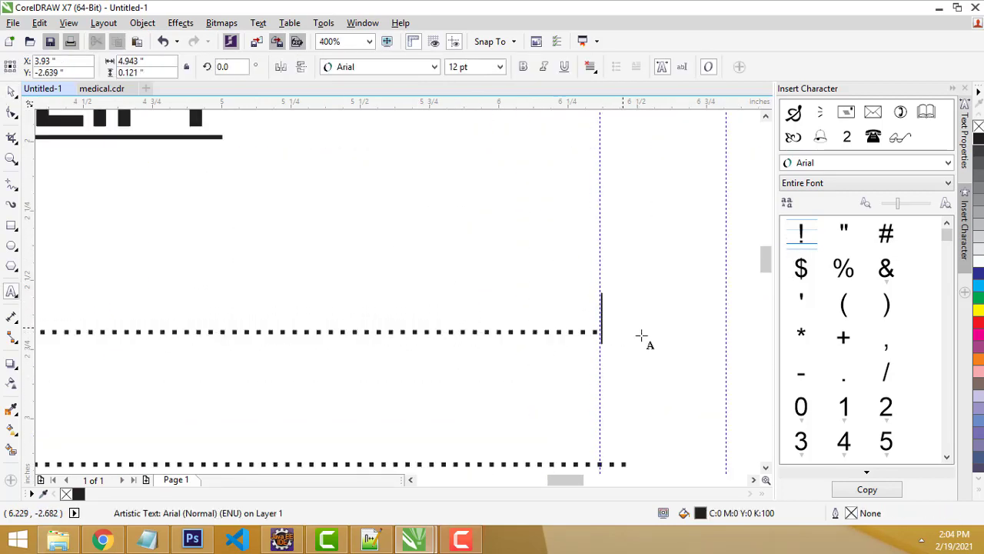
scroll(607, 376, down, 1)
click(613, 413)
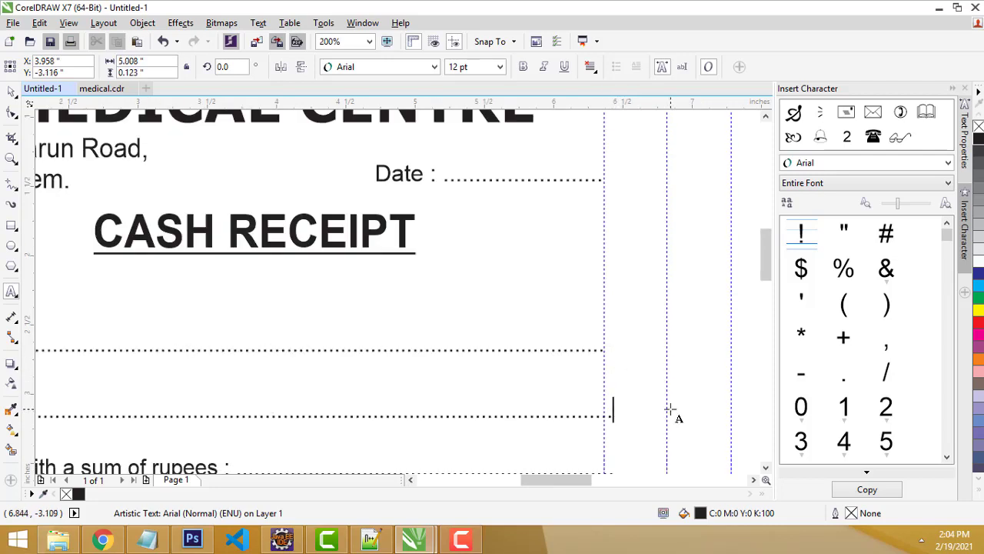
scroll(670, 410, down, 1)
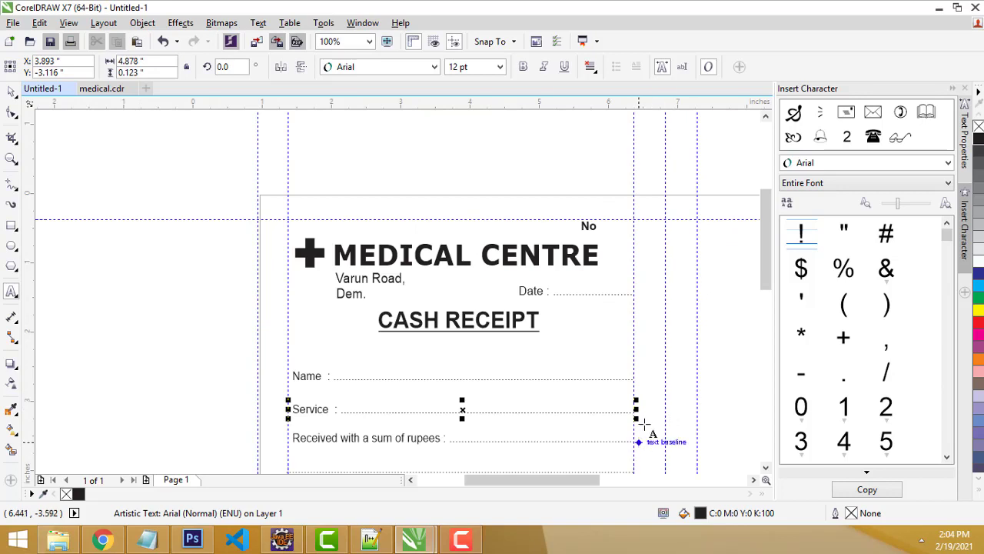
drag(761, 270, 764, 334)
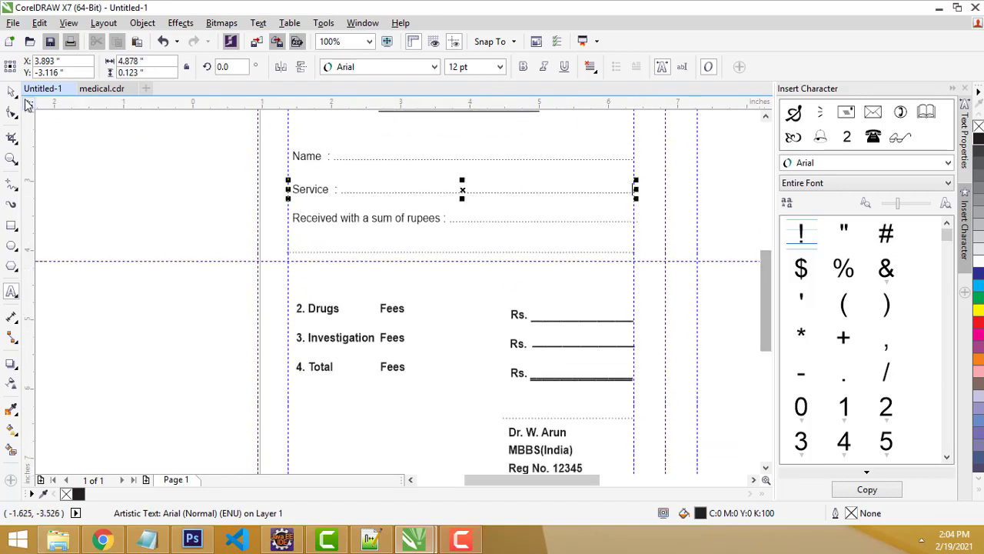
click(12, 92)
click(158, 192)
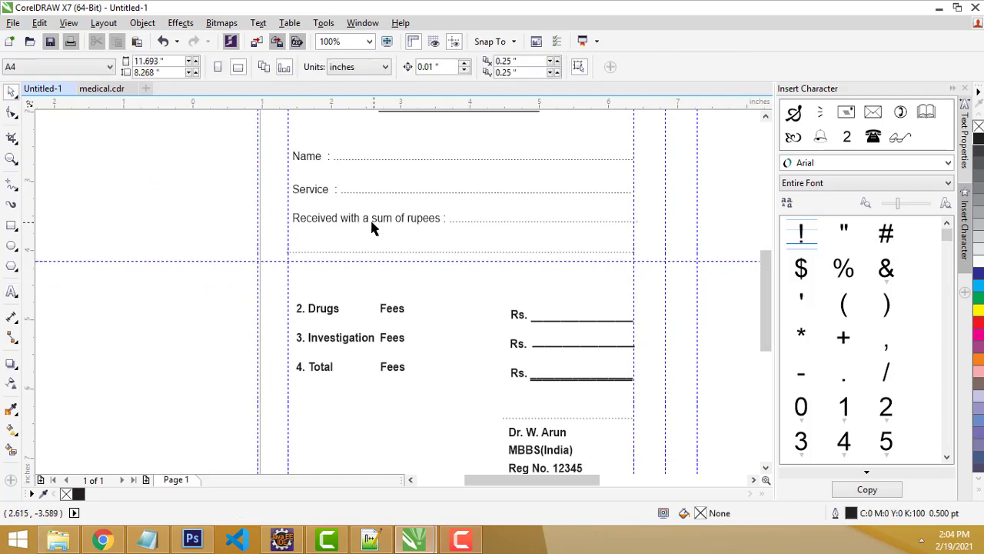
- Lengthen the full-width dotted line below the Received line by one dot to reach the inner margin guideline
click(369, 218)
click(372, 254)
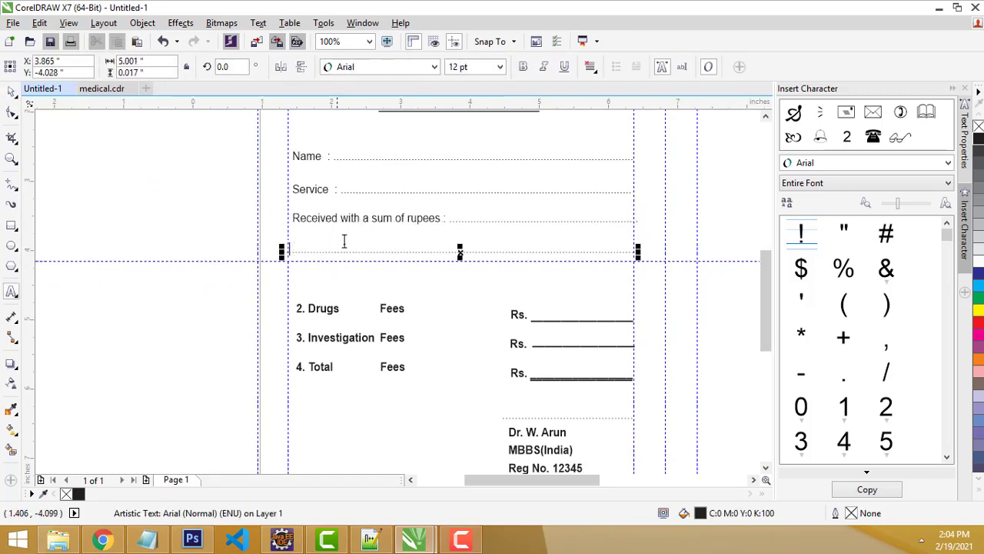
click(12, 90)
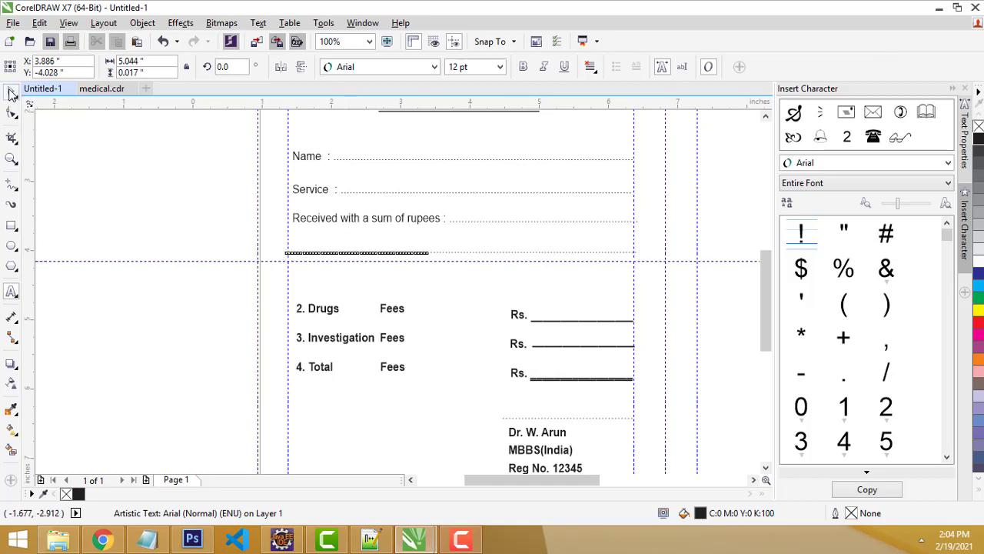
click(368, 296)
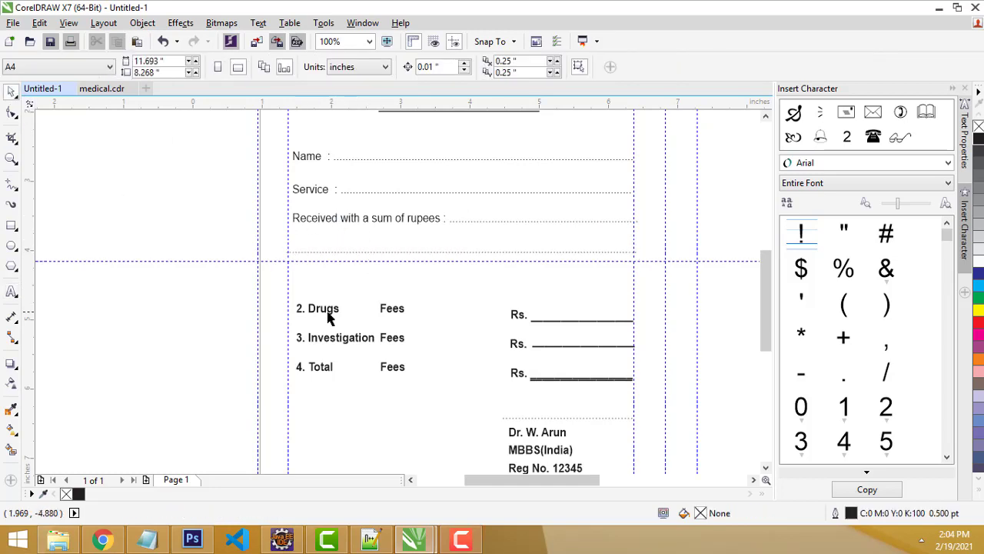
- Move the Investigation label left against its row number, keeping its text bold
click(328, 318)
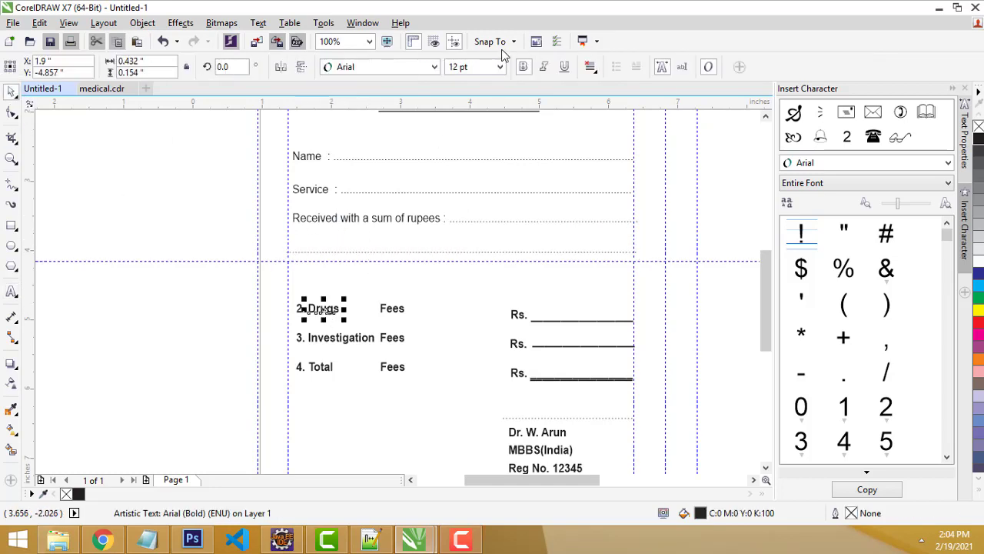
click(332, 343)
click(320, 364)
click(325, 340)
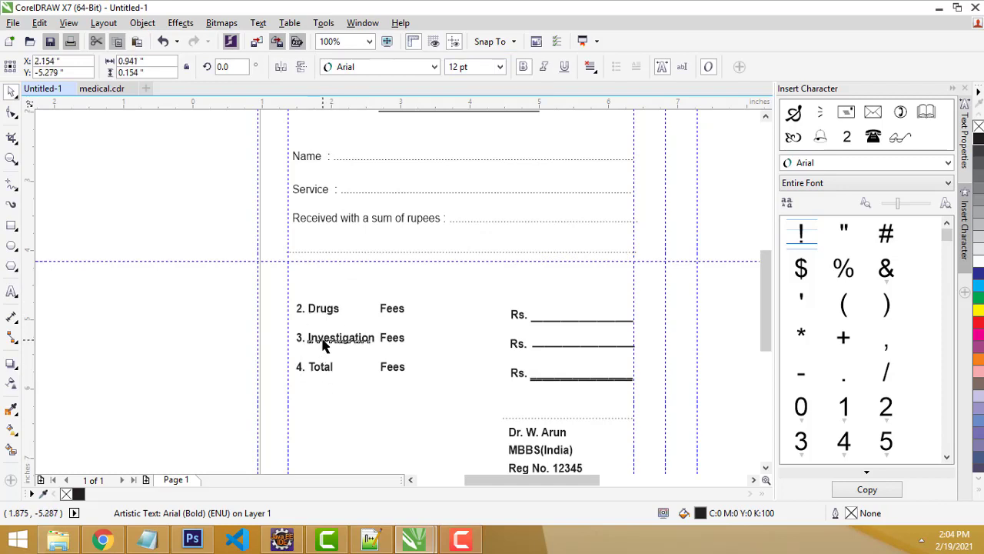
click(523, 68)
click(523, 67)
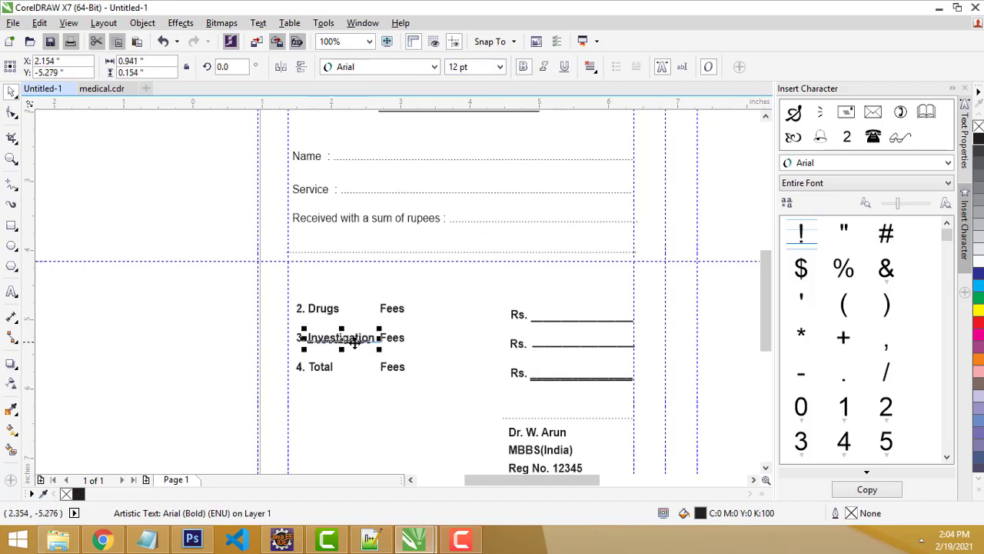
drag(335, 342, 324, 341)
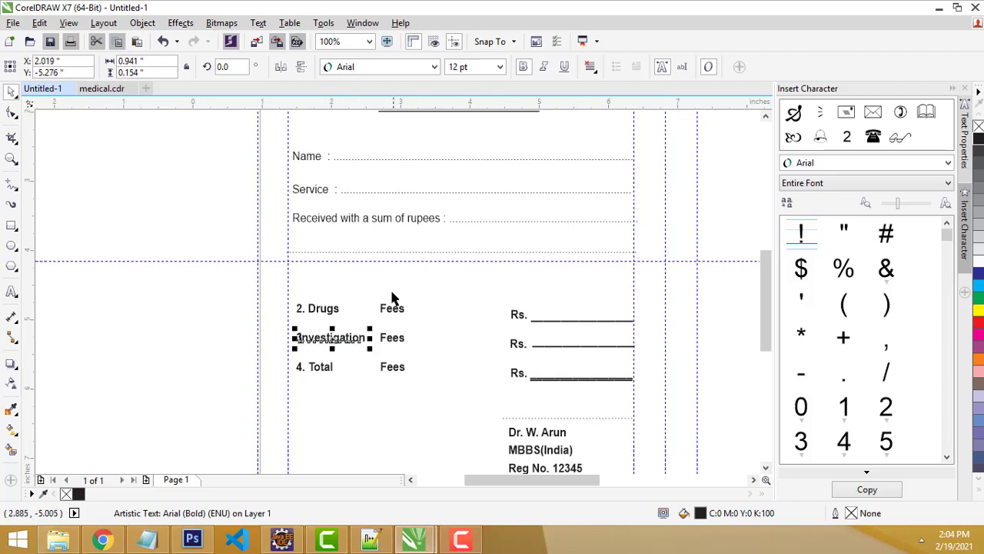
click(340, 368)
click(389, 368)
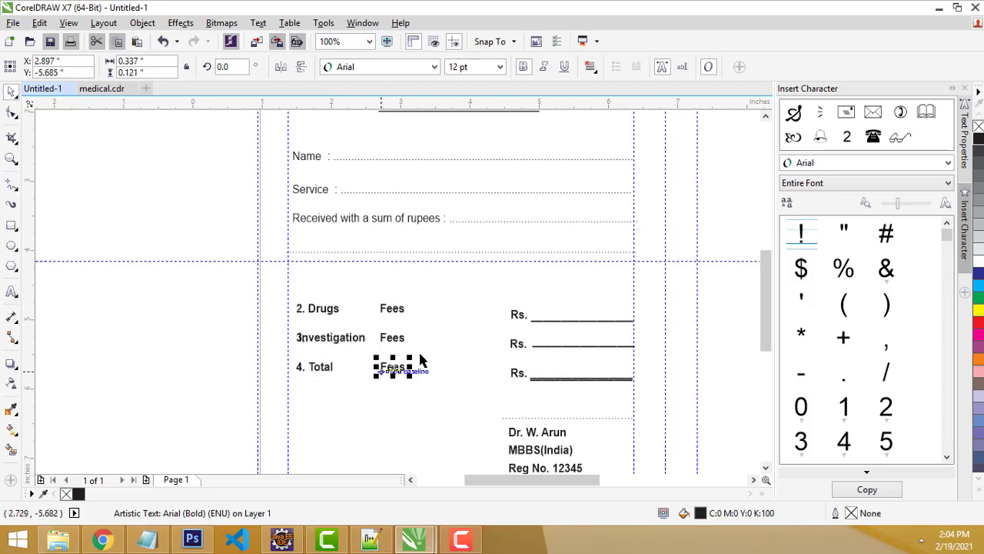
- Delete both existing solid lines after Rs. in the Total row
click(543, 320)
click(563, 350)
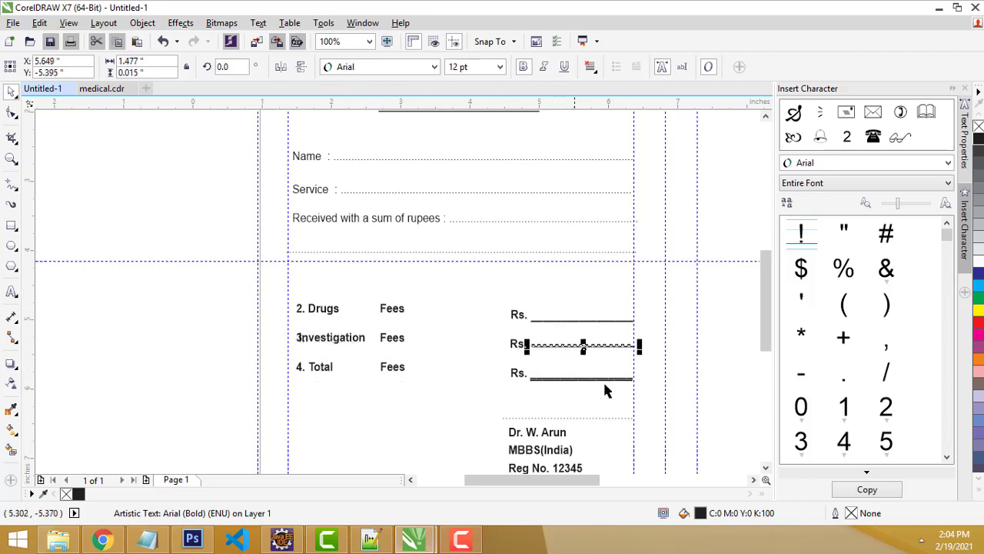
scroll(617, 398, up, 2)
click(397, 322)
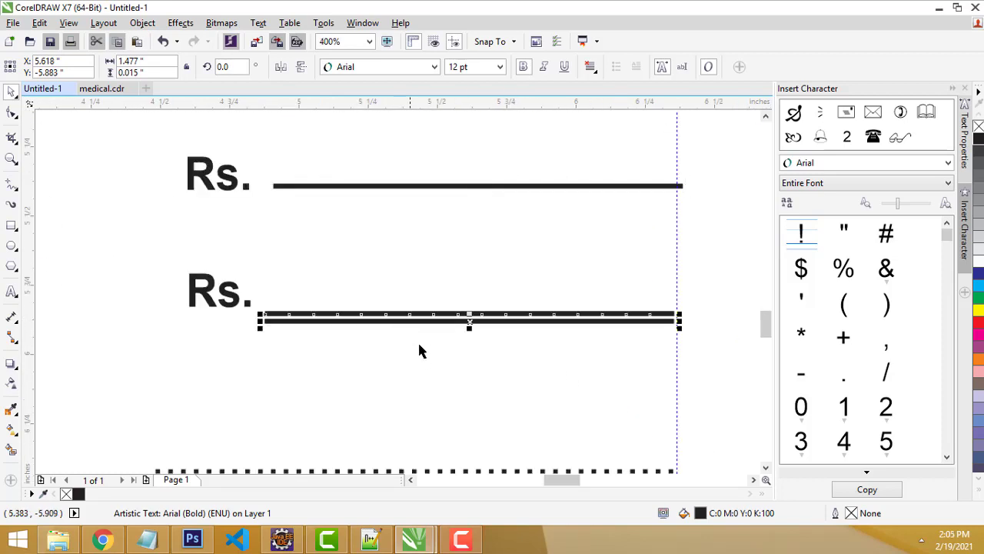
drag(411, 323, 416, 367)
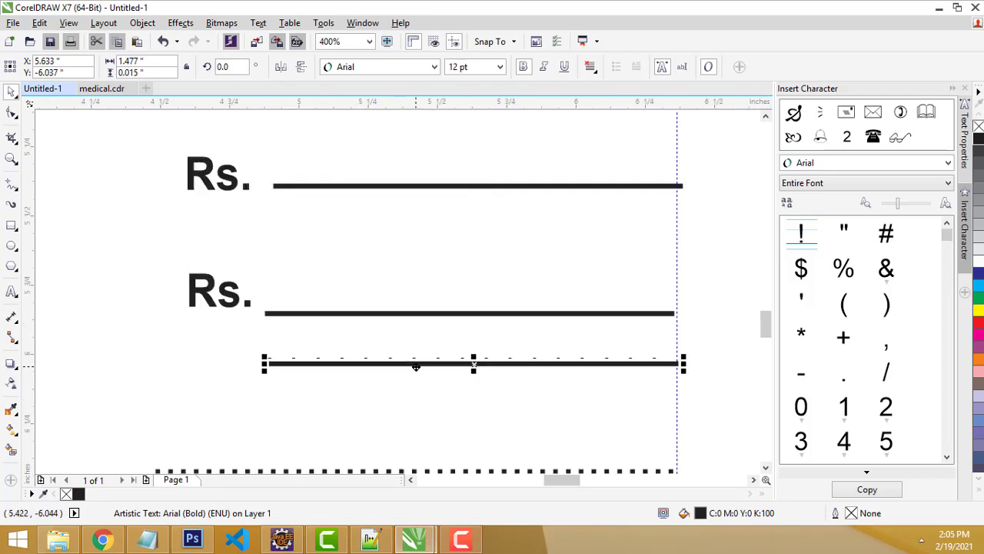
click(400, 331)
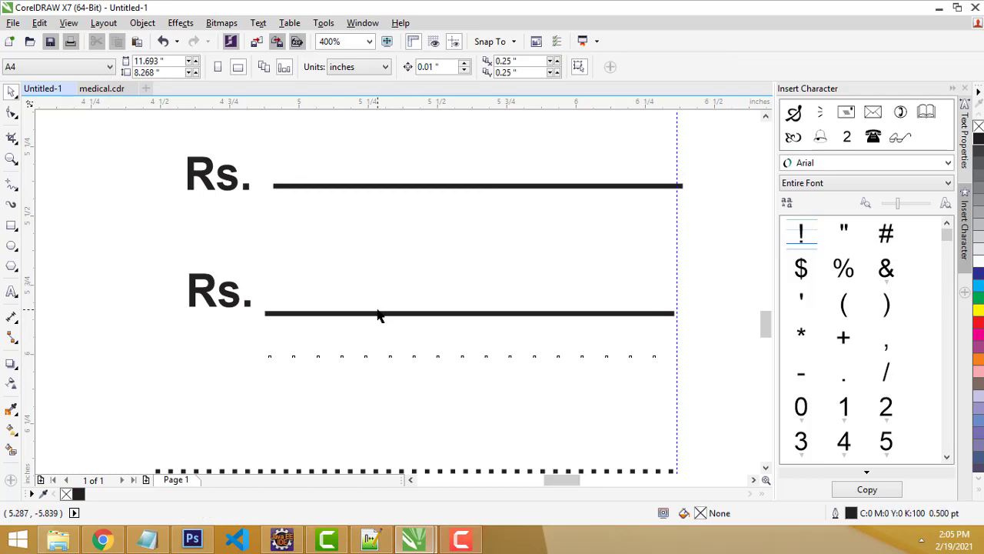
click(363, 323)
key(Delete)
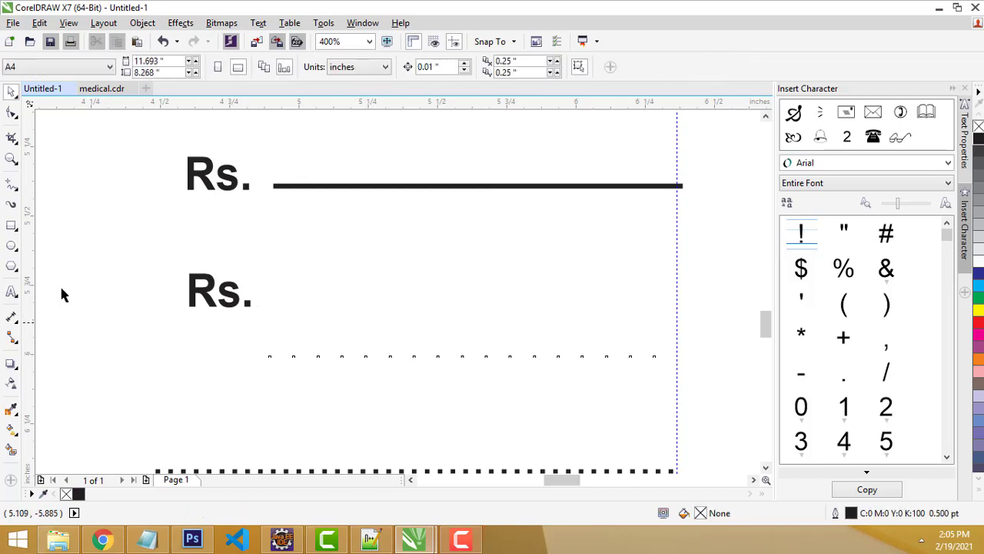
- Draw a straight horizontal line about 1.47 inches long after Rs. in the Total row and set its outline width to 1.5 pt
click(16, 189)
click(89, 208)
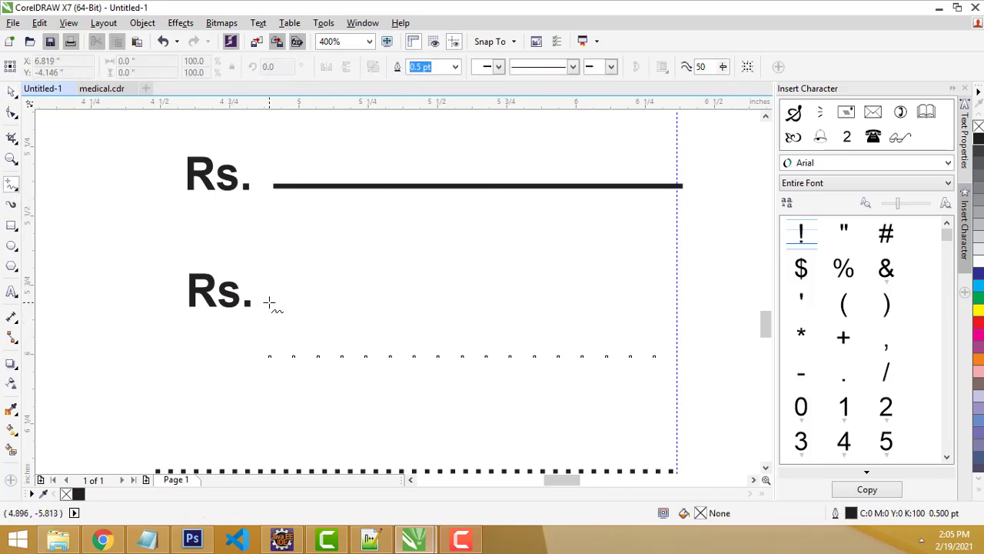
drag(269, 303, 680, 302)
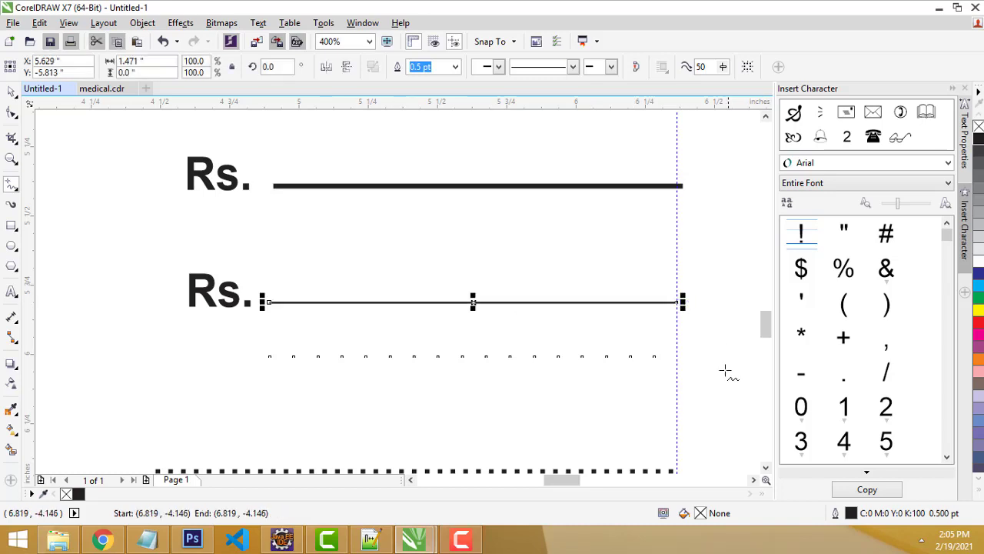
click(455, 67)
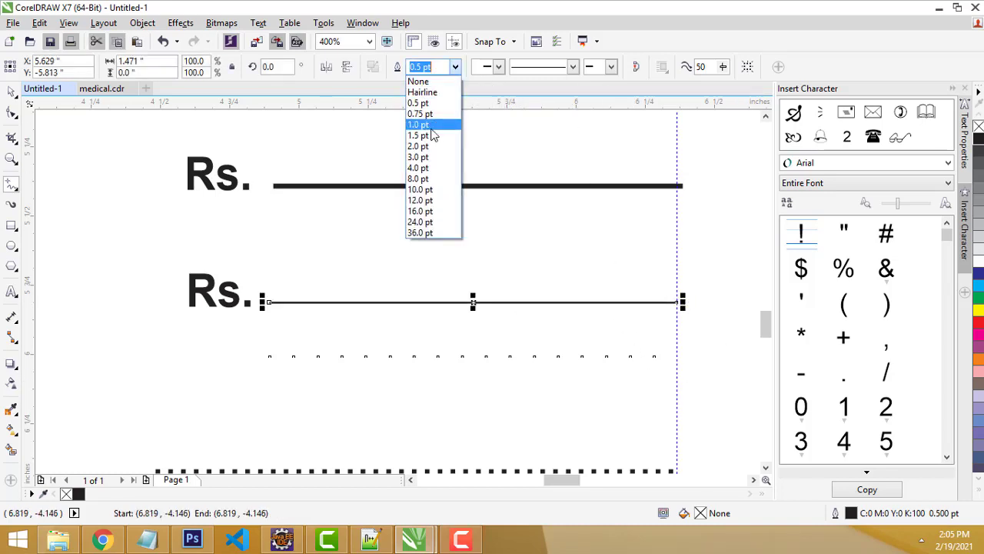
click(428, 136)
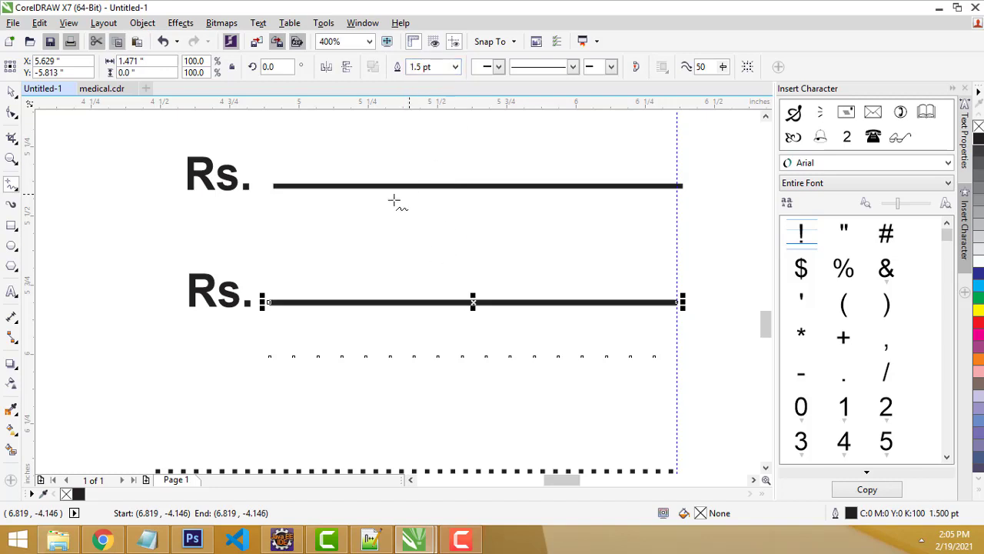
- Duplicate the new Total line just below itself to form a double rule
click(12, 90)
drag(426, 303, 424, 312)
right_click(425, 311)
click(518, 377)
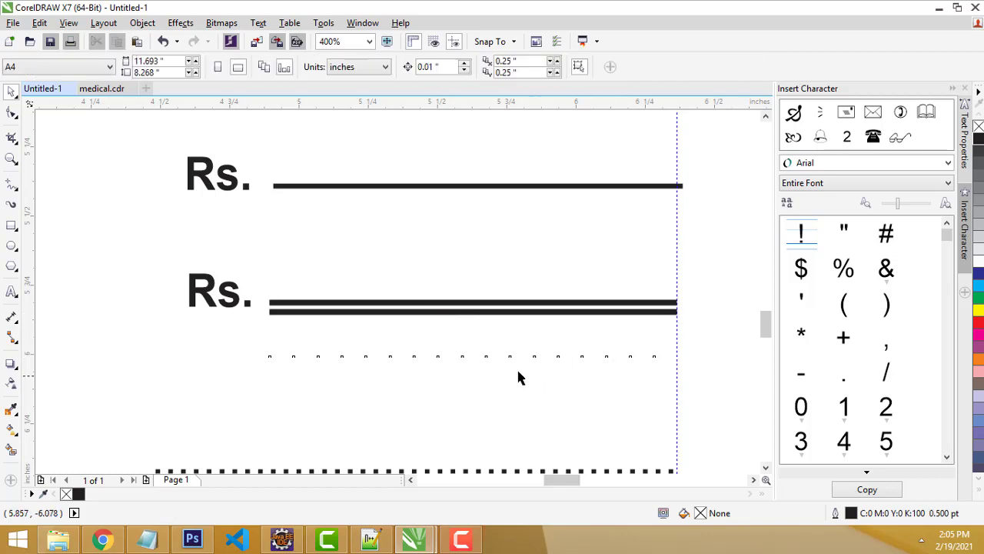
- Examine the fee rows, the double Total line and the text lines of the doctor's signature block
scroll(462, 308, down, 1)
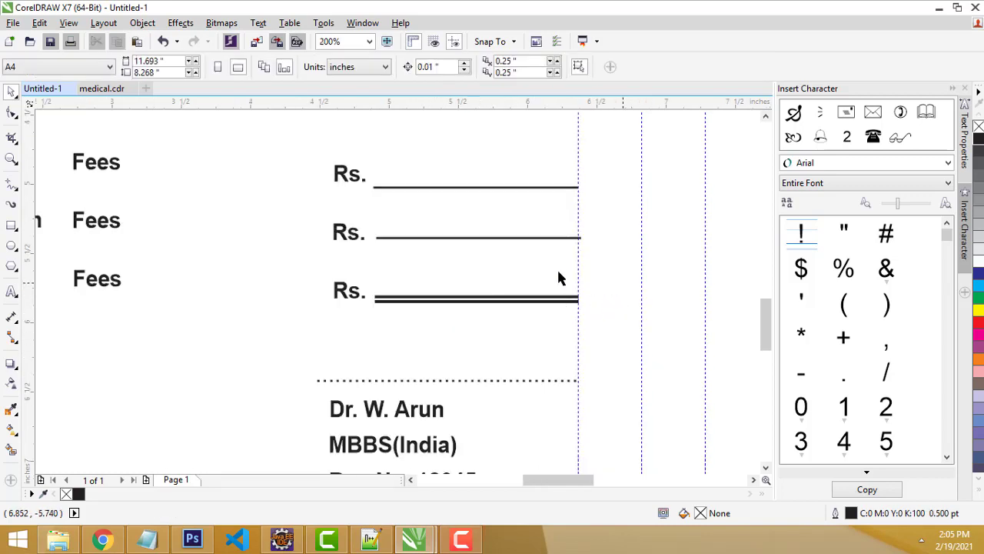
scroll(417, 314, down, 2)
scroll(407, 300, up, 1)
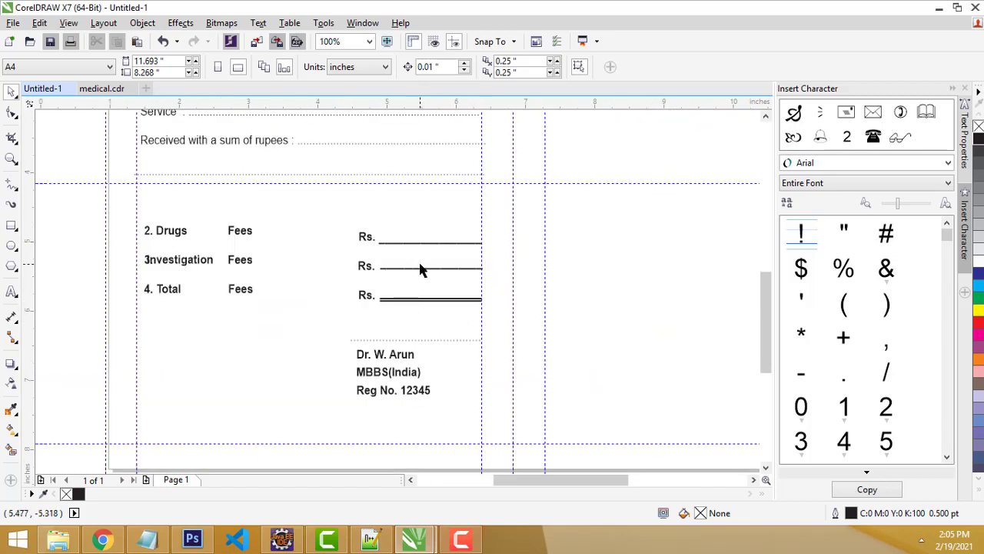
scroll(396, 382, up, 1)
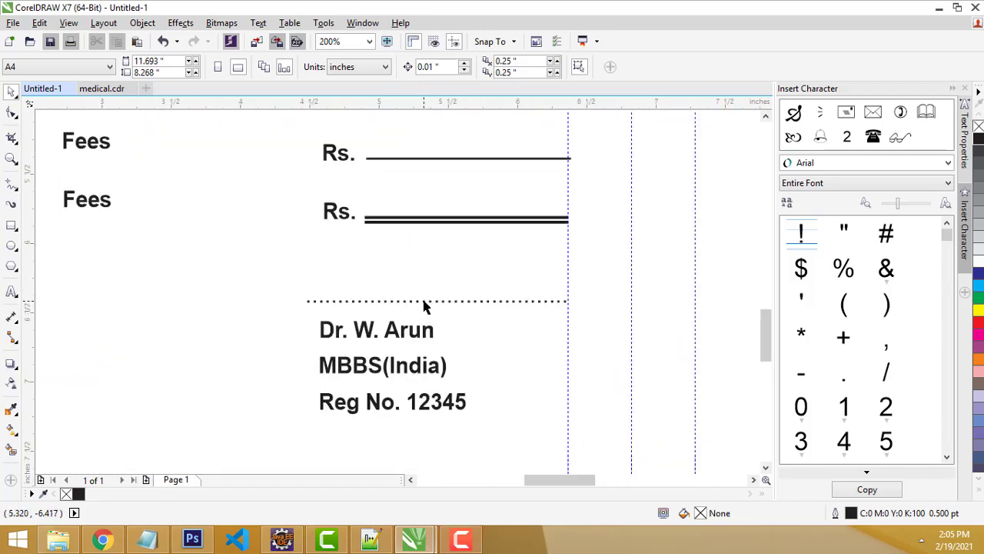
click(423, 303)
click(390, 335)
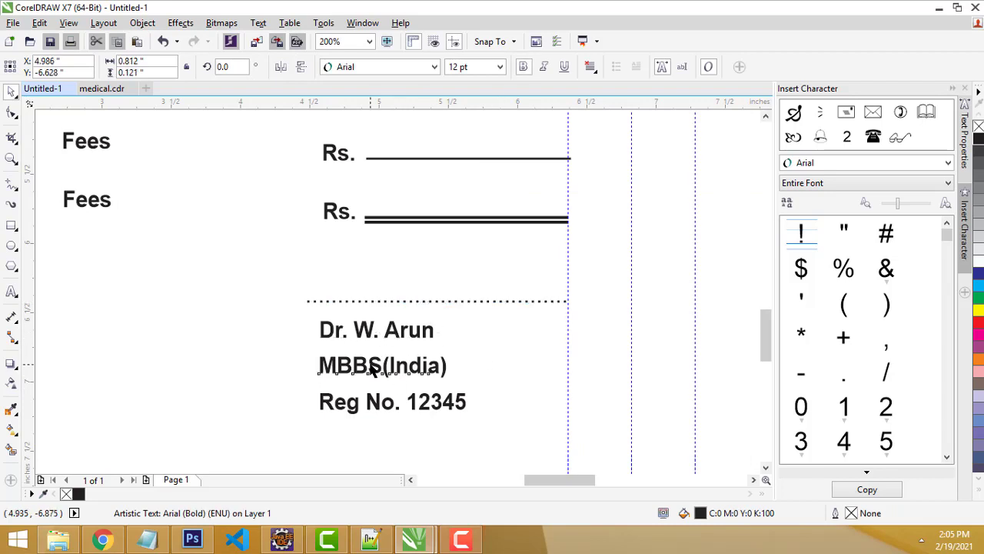
click(372, 367)
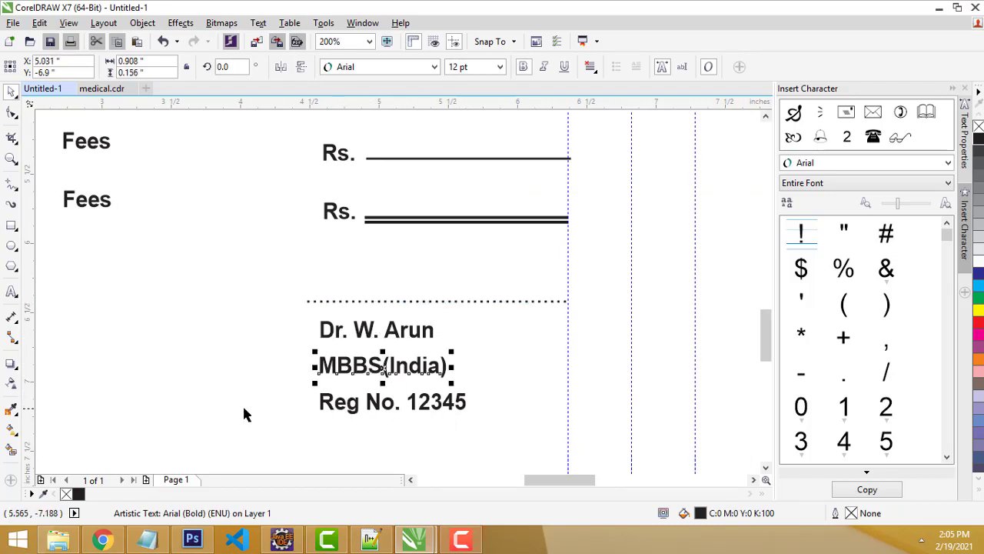
scroll(618, 370, down, 1)
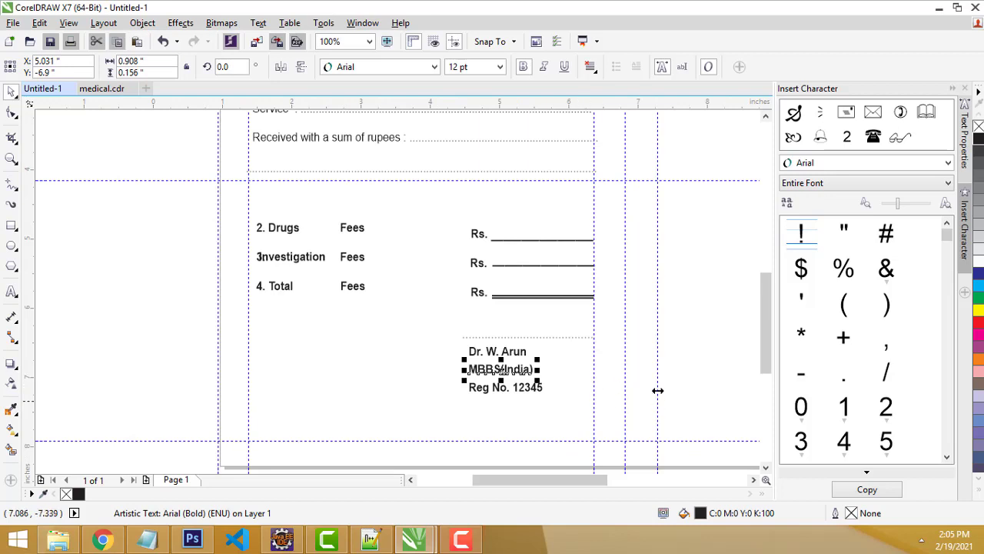
click(680, 371)
- Duplicate all objects of the finished left receipt into the right half of the page, between the right-hand margin guidelines
scroll(454, 201, down, 1)
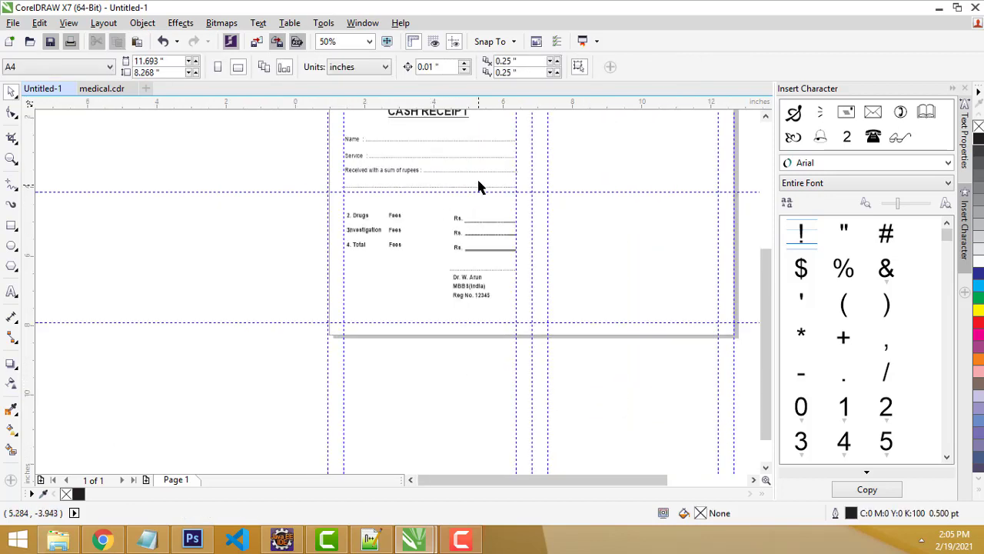
drag(766, 289, 772, 246)
drag(482, 485, 521, 485)
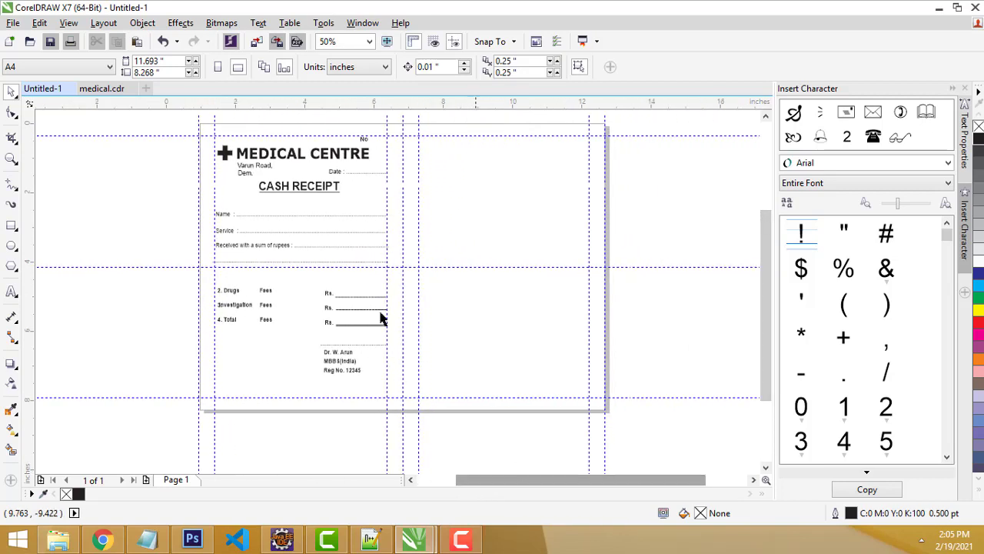
drag(202, 129, 396, 424)
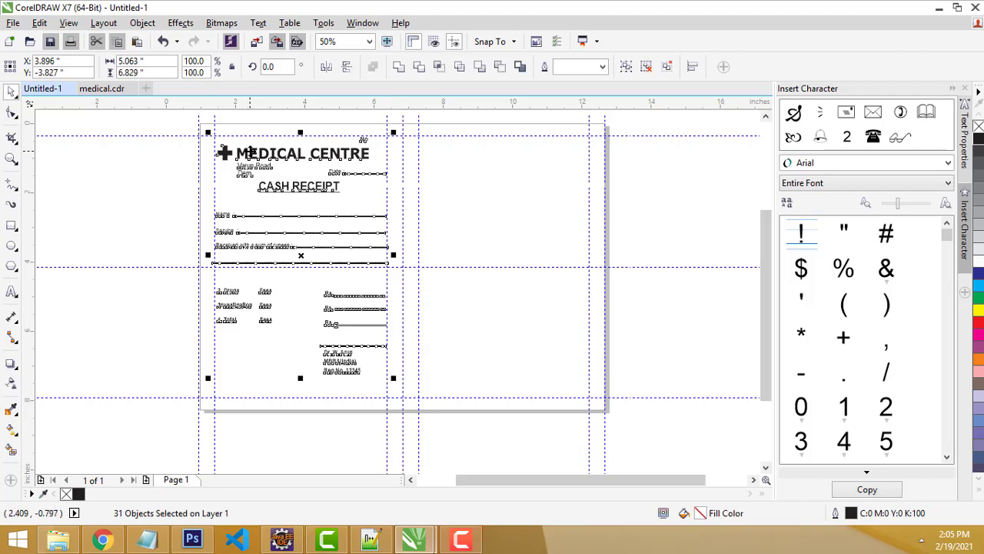
drag(249, 151, 450, 158)
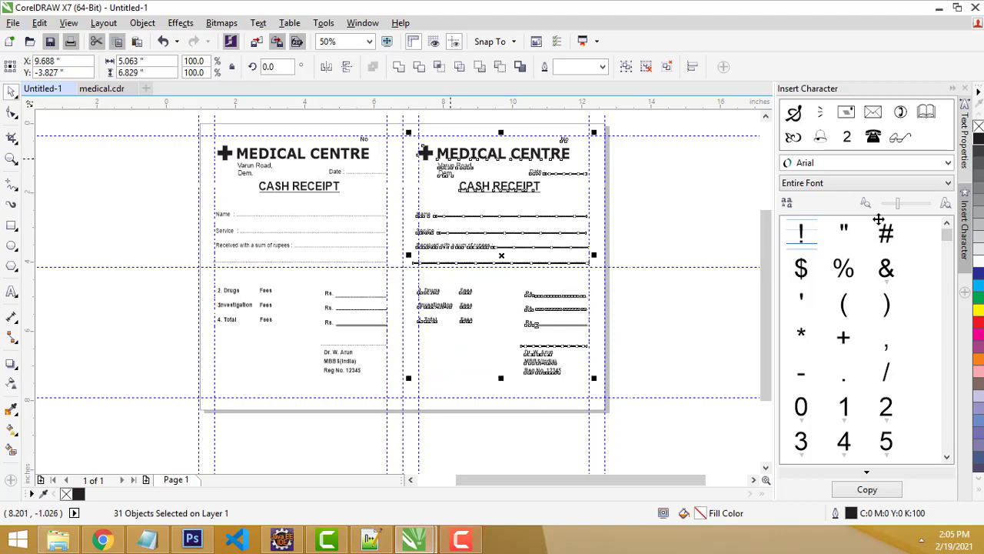
- Select all objects of the right receipt copy and nudge them 0.06 inches to the right, to X 9.748 inches
click(707, 196)
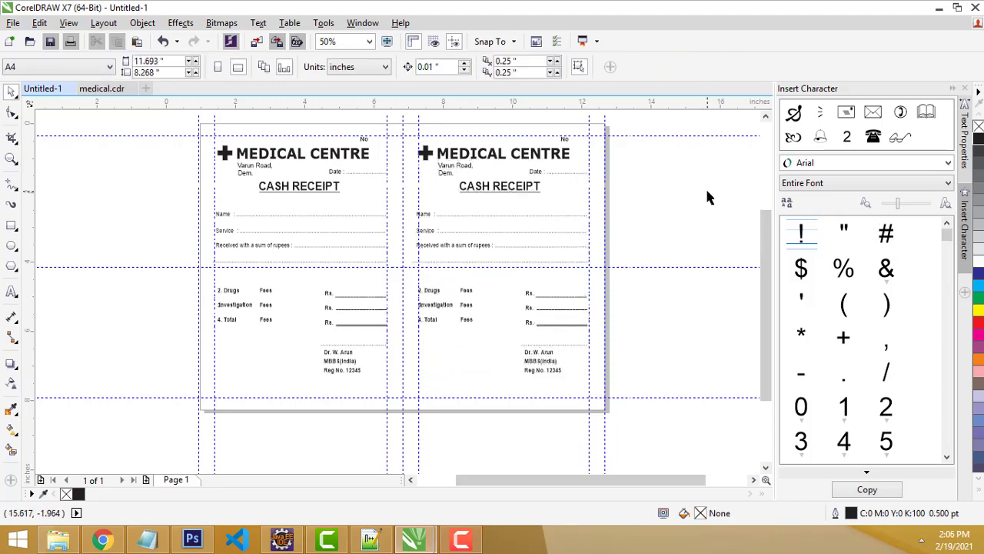
scroll(496, 223, up, 1)
scroll(370, 209, down, 1)
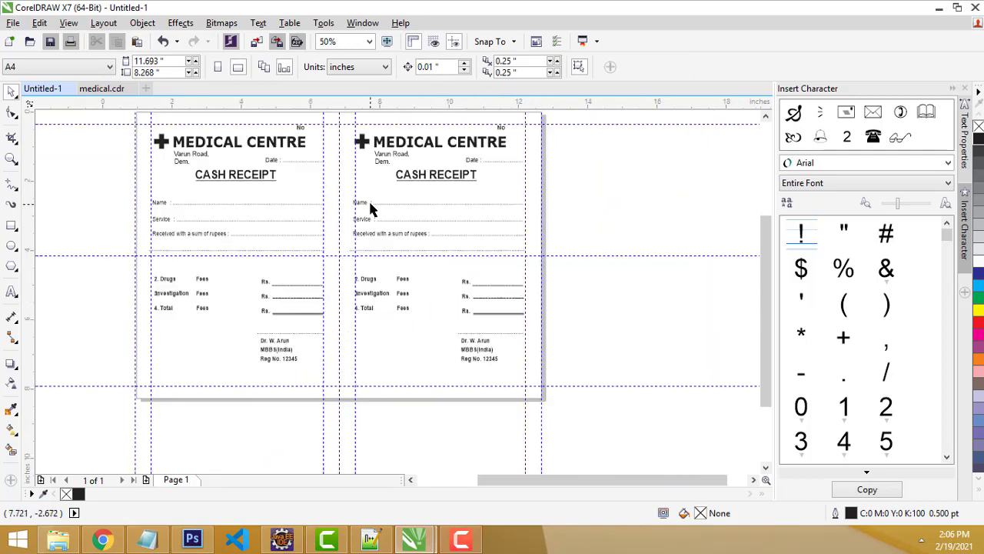
drag(347, 125, 579, 376)
scroll(512, 268, up, 1)
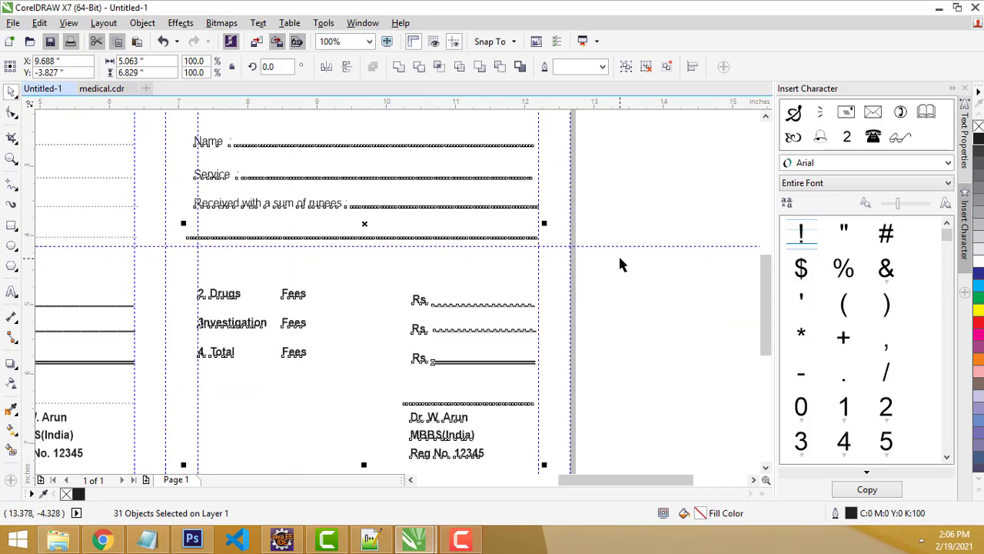
scroll(586, 180, down, 1)
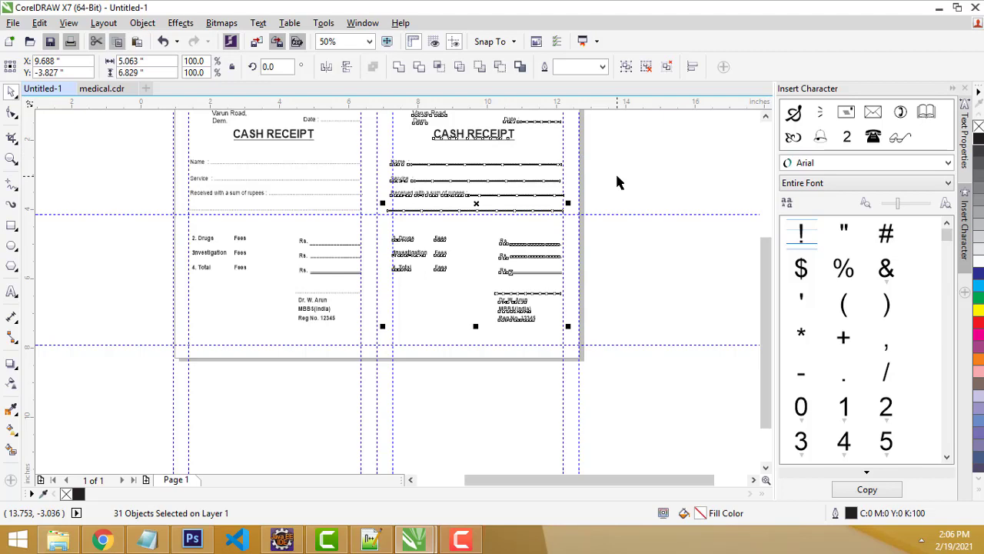
key(Right)
key(Right)
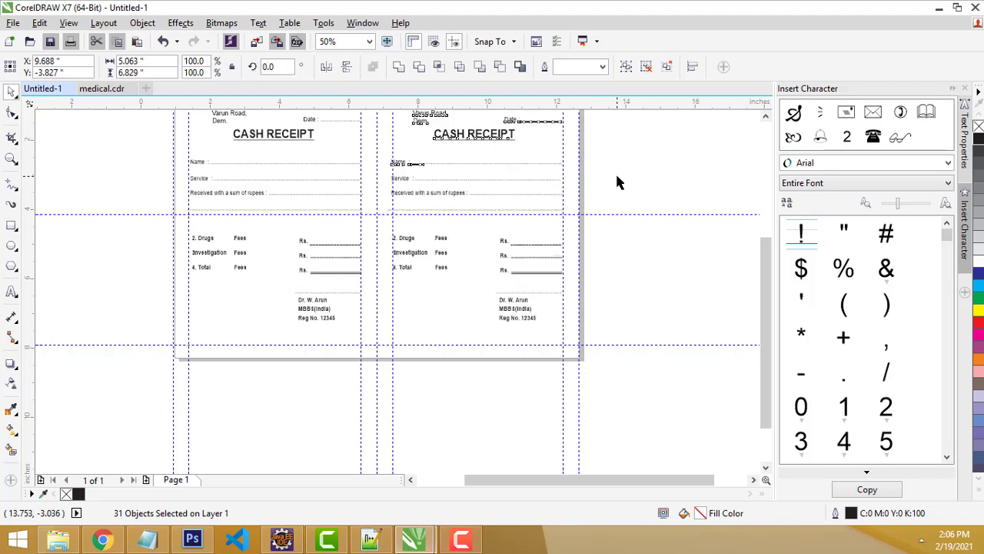
key(Right)
key(Right)
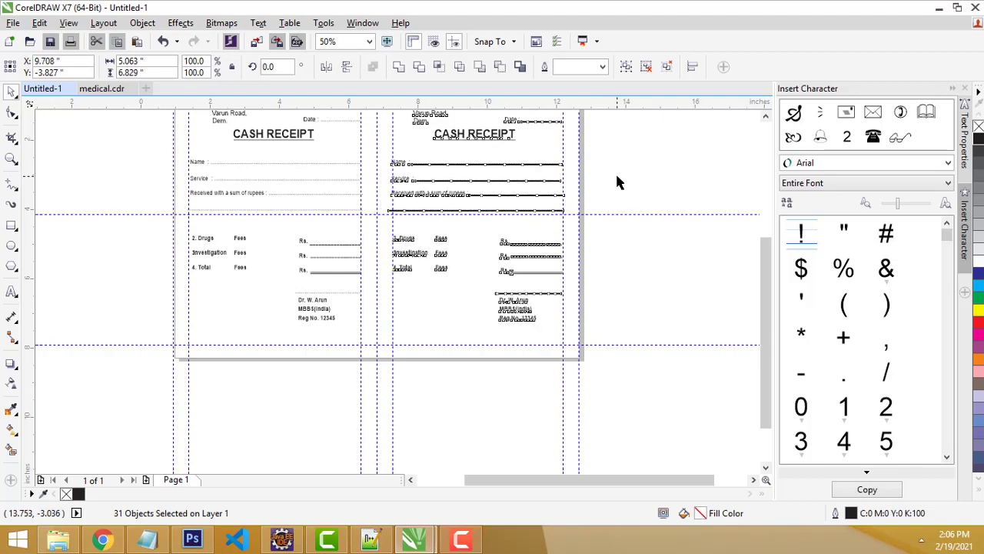
key(Right)
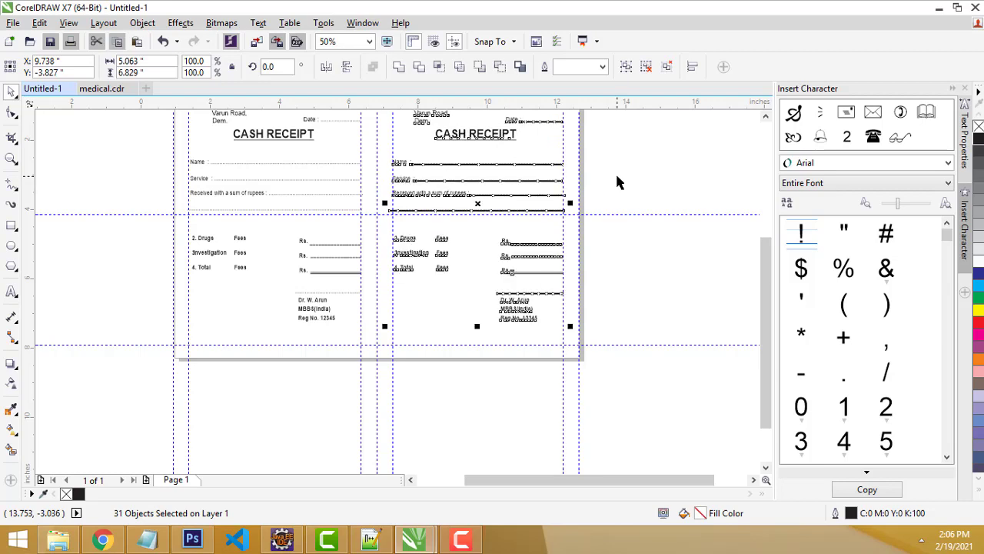
key(Right)
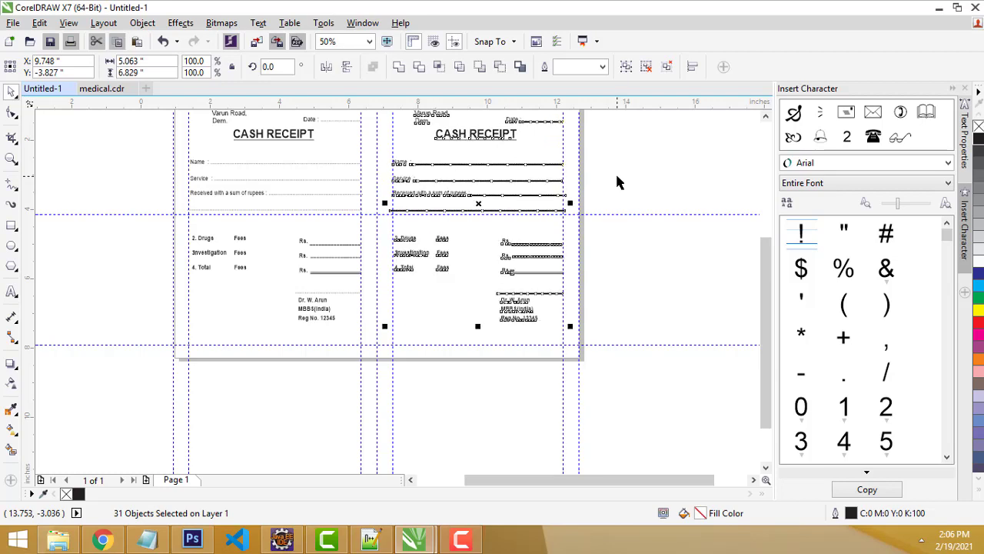
click(619, 182)
drag(761, 286, 775, 273)
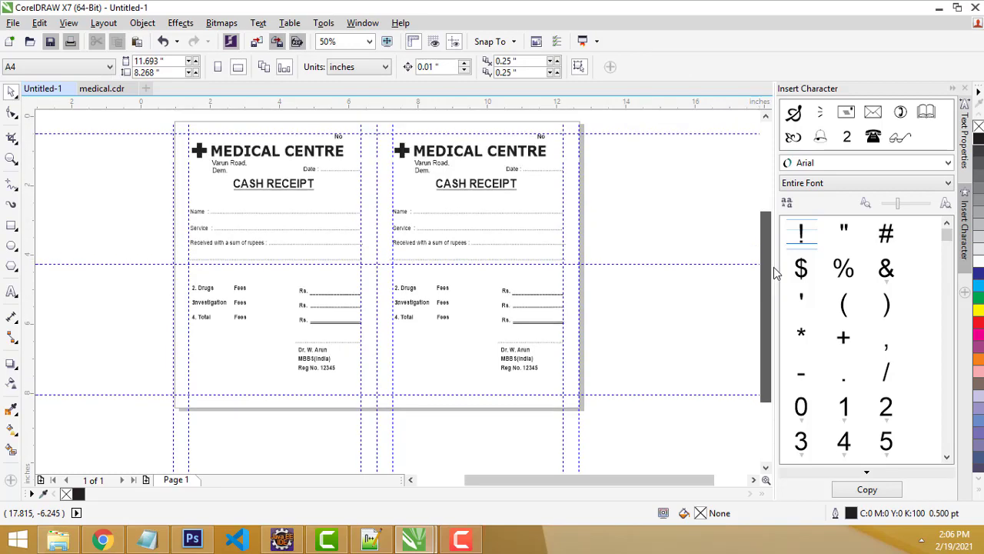
- Open the list of file commands for the two-up receipt document
right_click(666, 169)
click(678, 176)
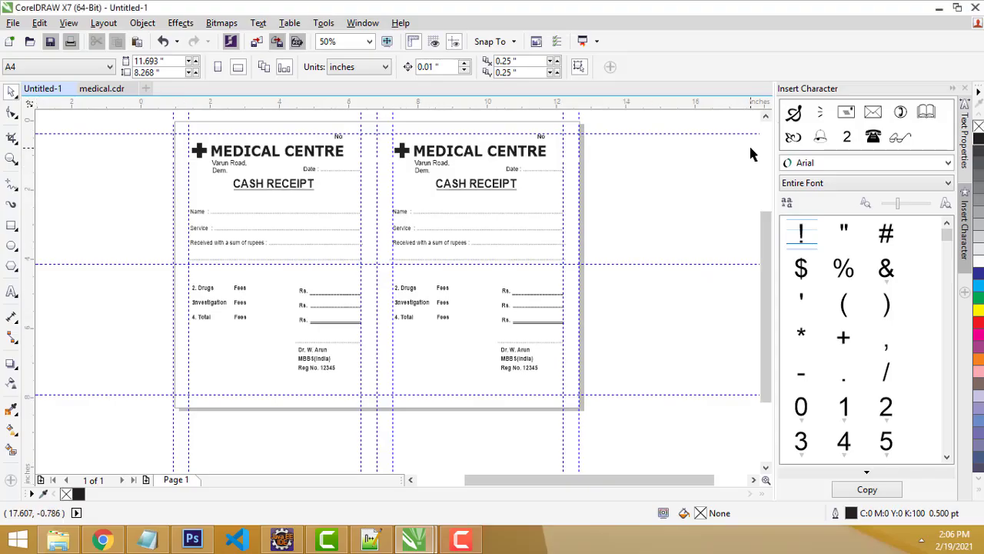
click(13, 24)
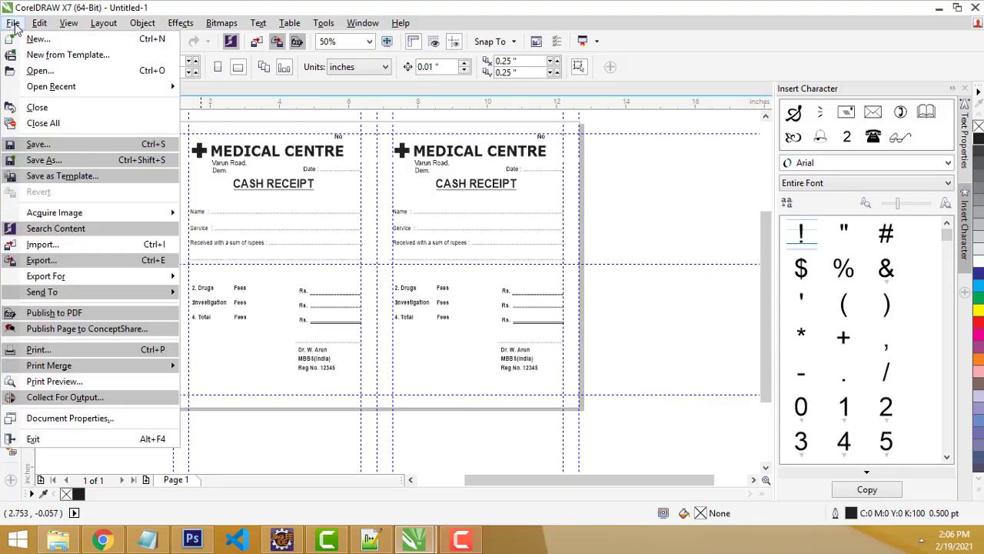